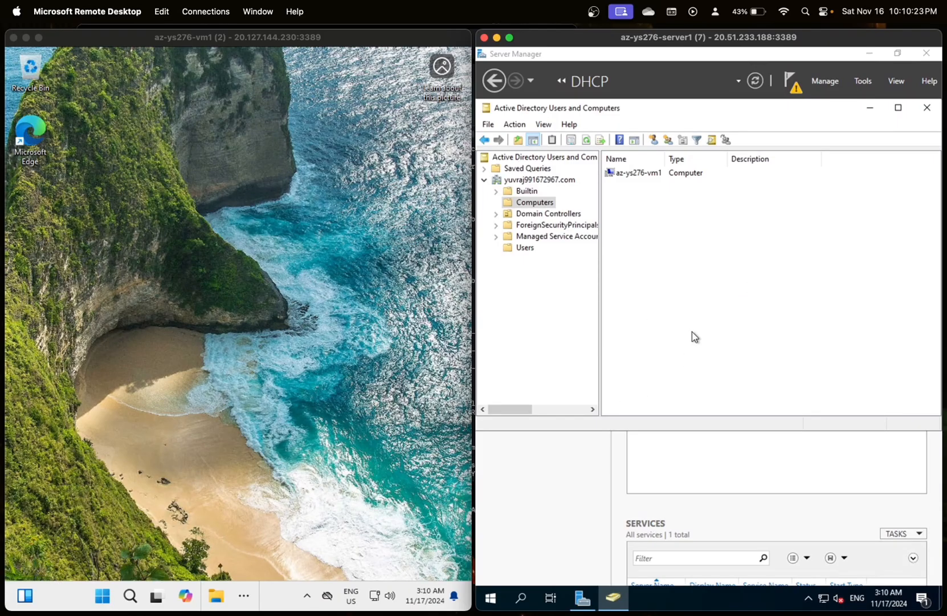
Step: Review the Lab5 WSUS assignment instructions and the client computer listed in the domain in Active Directory Users and Computers
key(ctrl+Right)
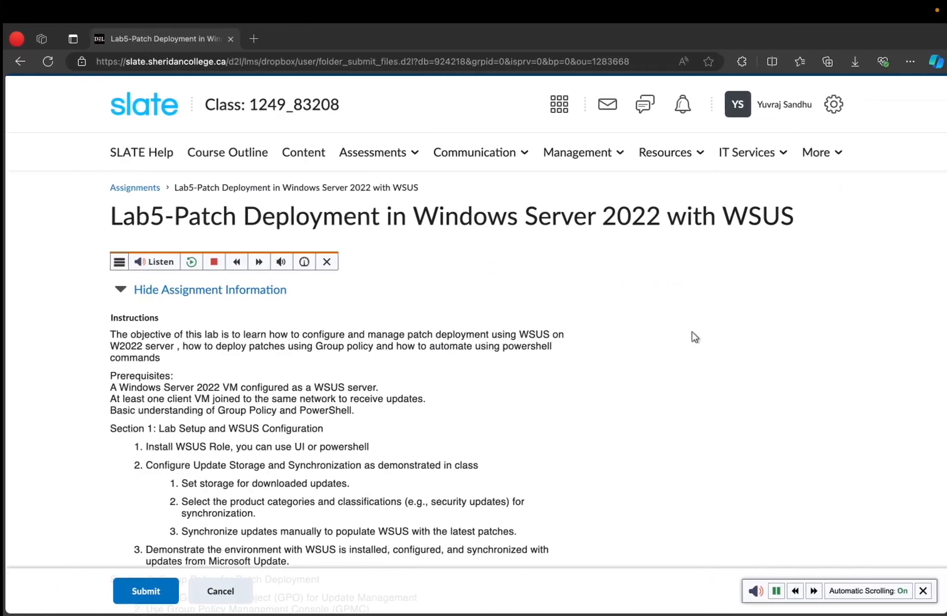
scroll(691, 336, down, 1)
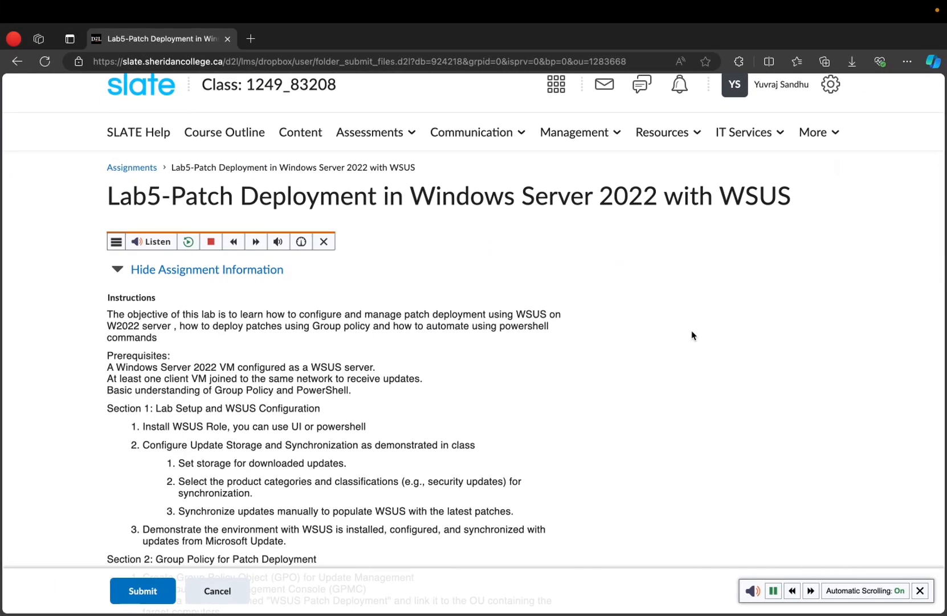
key(ctrl+Left)
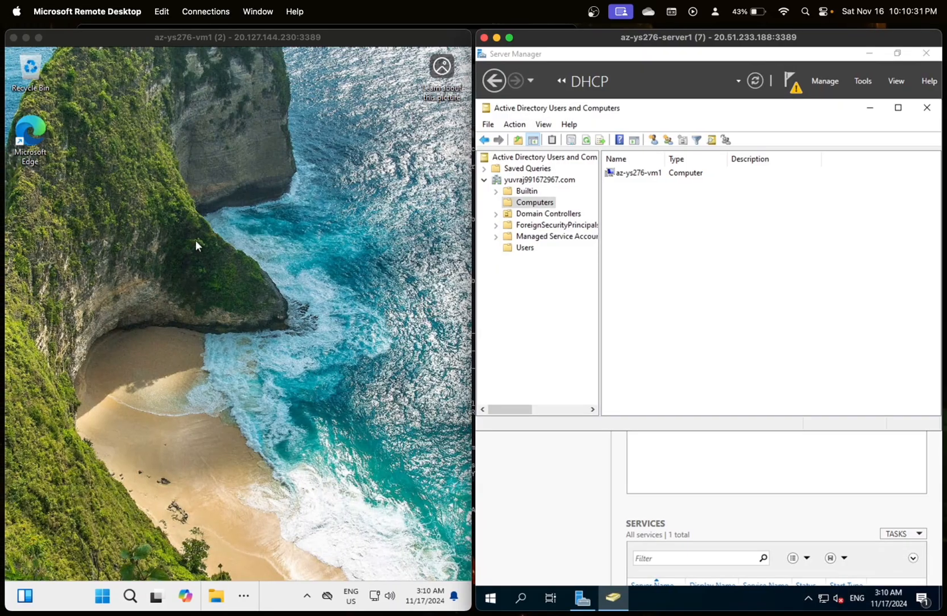
click(653, 182)
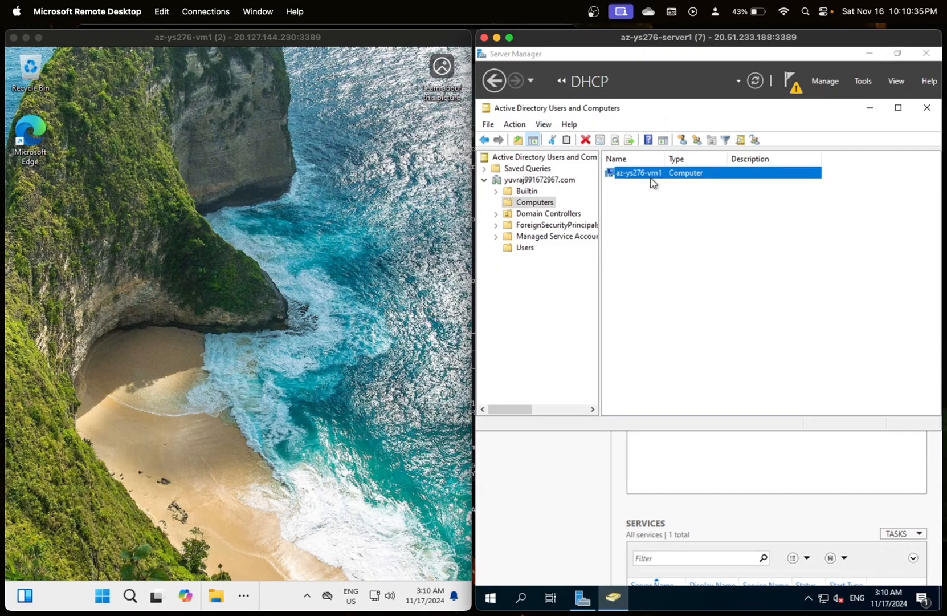
click(538, 181)
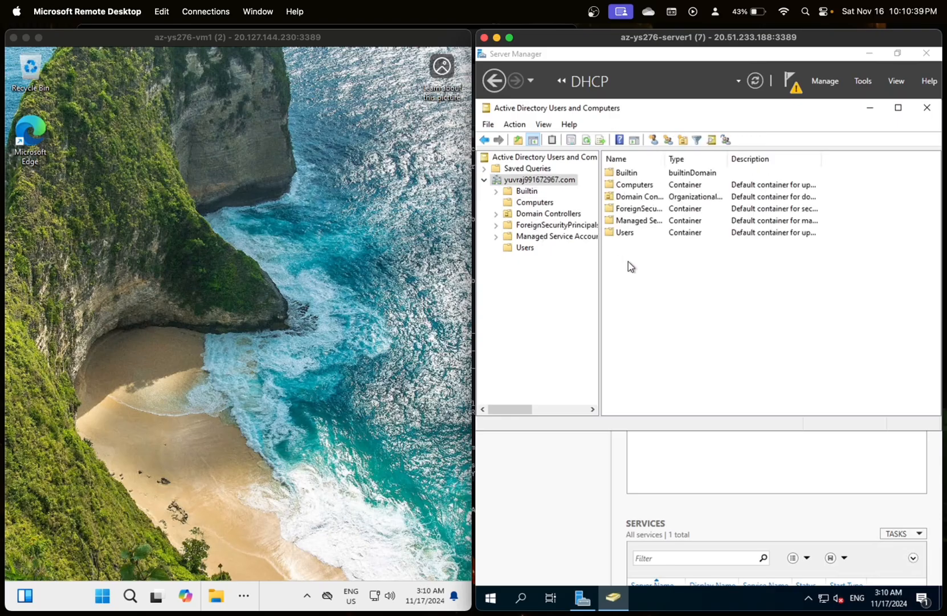
key(ctrl+Right)
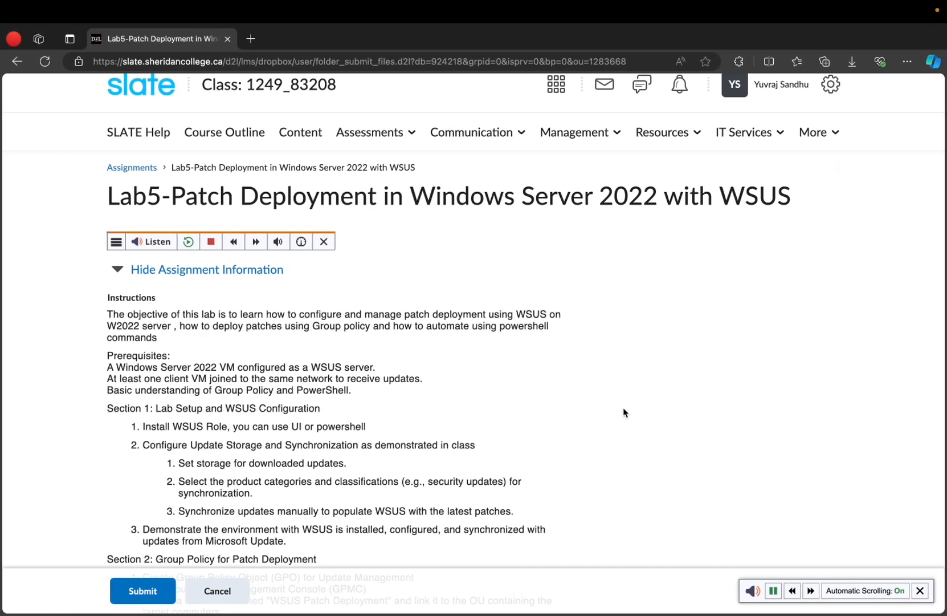
scroll(624, 412, down, 1)
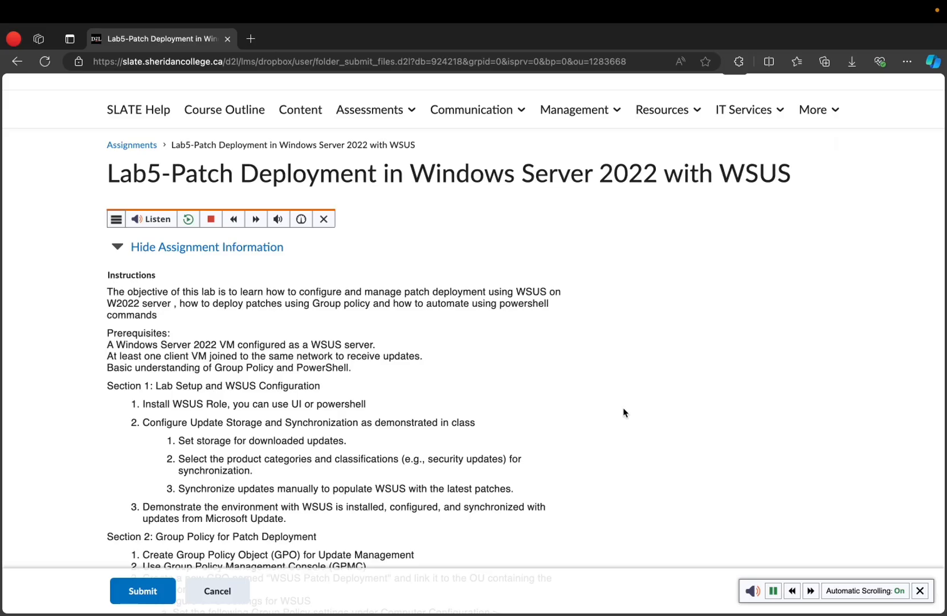
scroll(624, 411, down, 2)
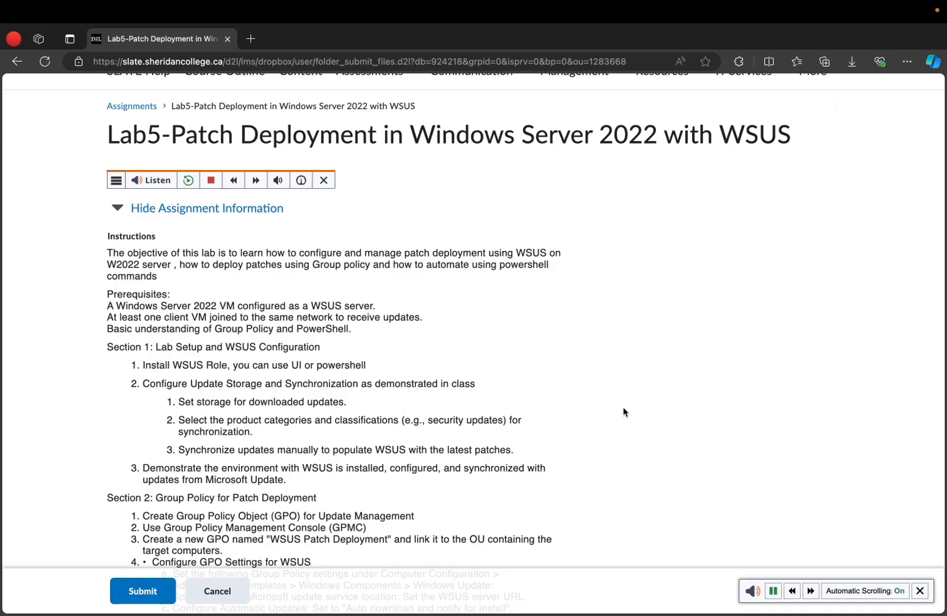
Step: Start adding roles and features to the server from Server Manager's All Servers list, keeping the default installation type and destination server
key(ctrl+Left)
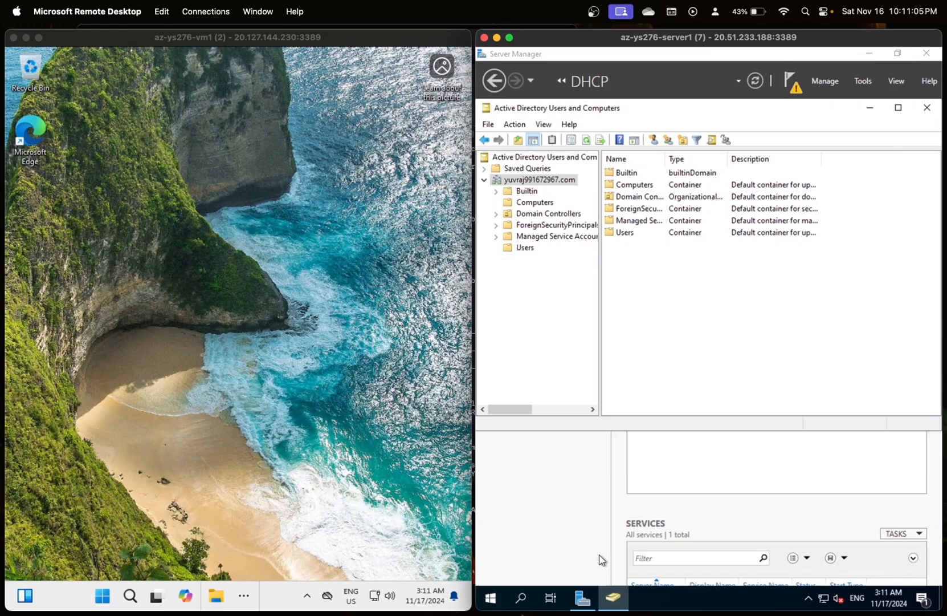
mouse_move(582, 598)
click(592, 542)
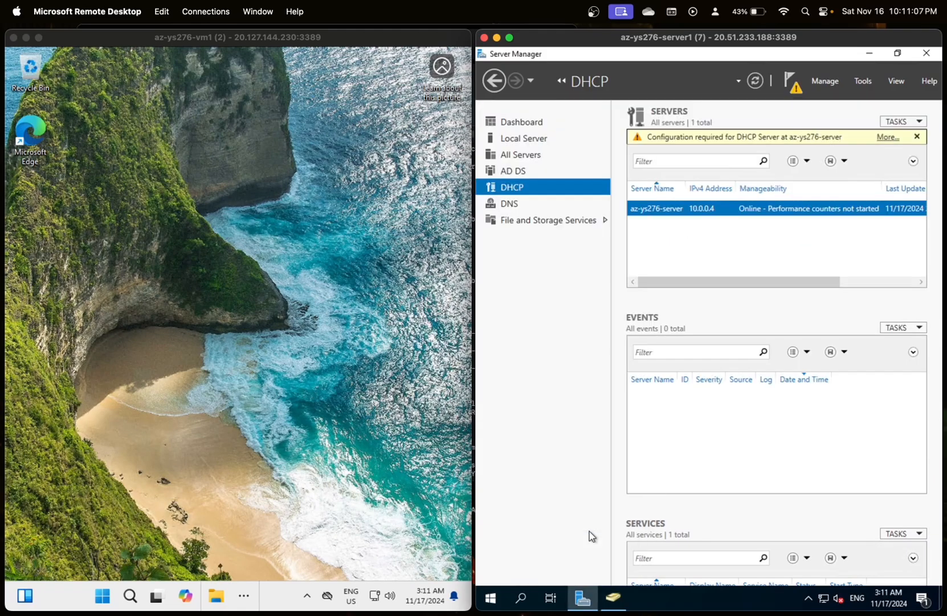
click(528, 159)
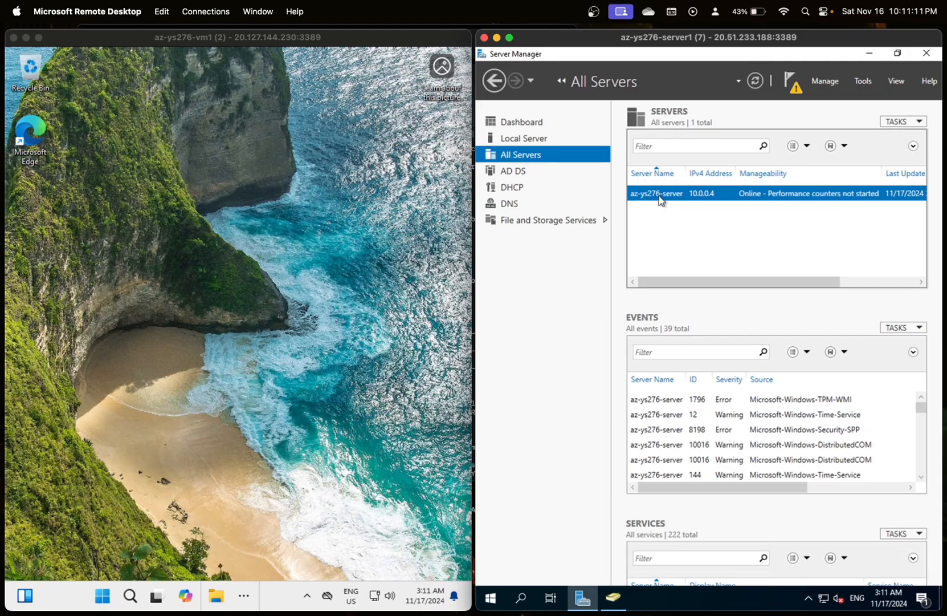
right_click(660, 199)
click(691, 177)
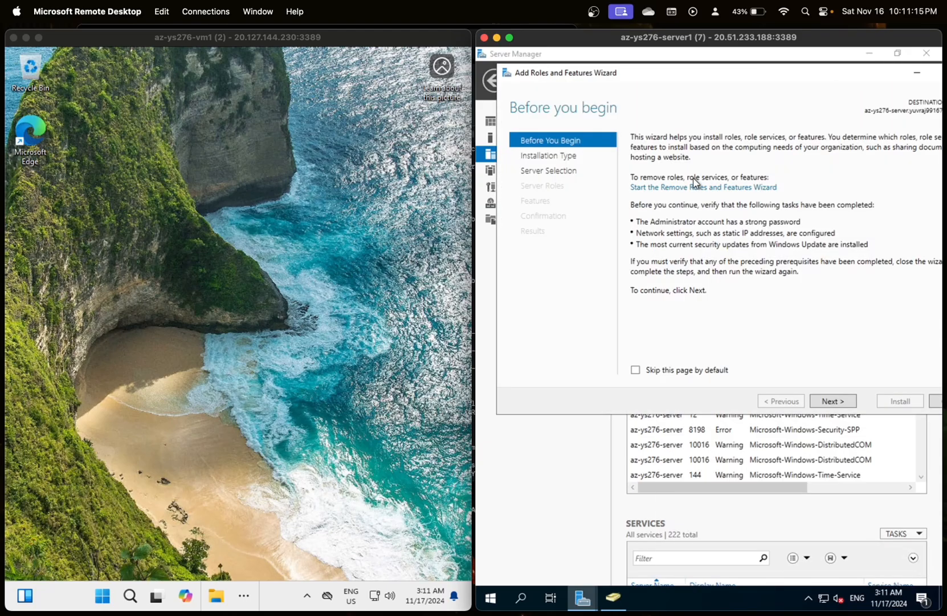
click(830, 403)
click(831, 402)
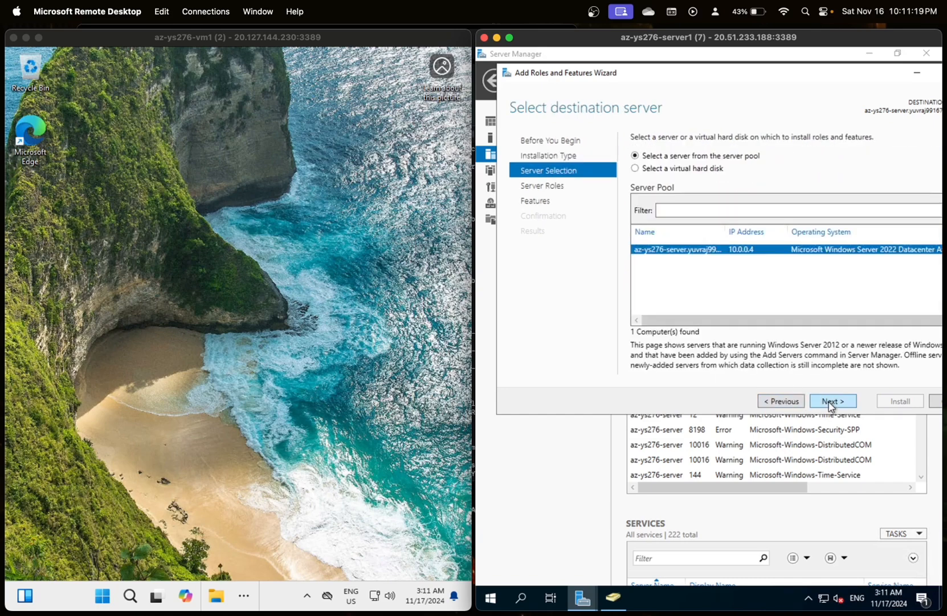
click(830, 402)
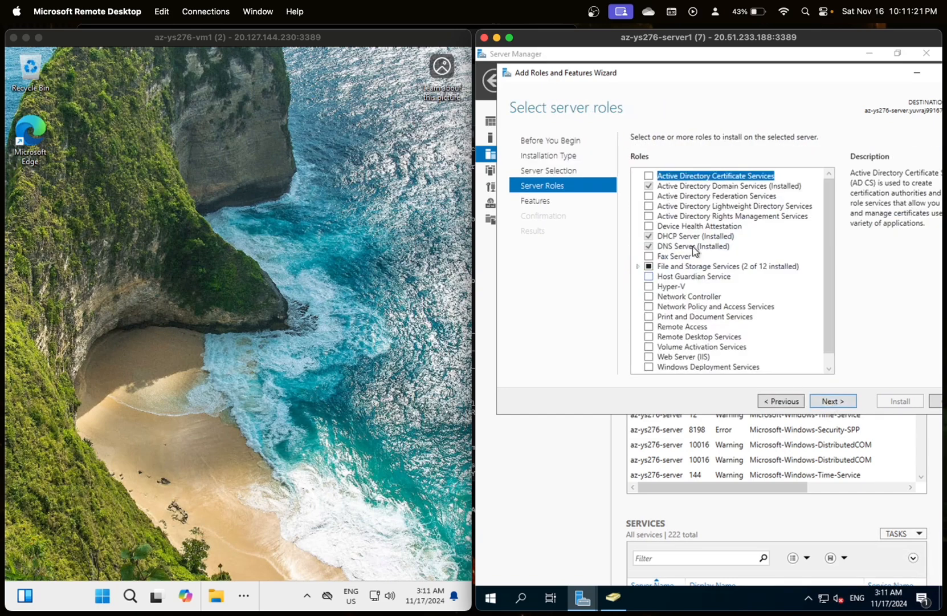
Step: Select the Windows Server Update Services role with its required features and management tools, and continue to feature selection
scroll(689, 270, down, 1)
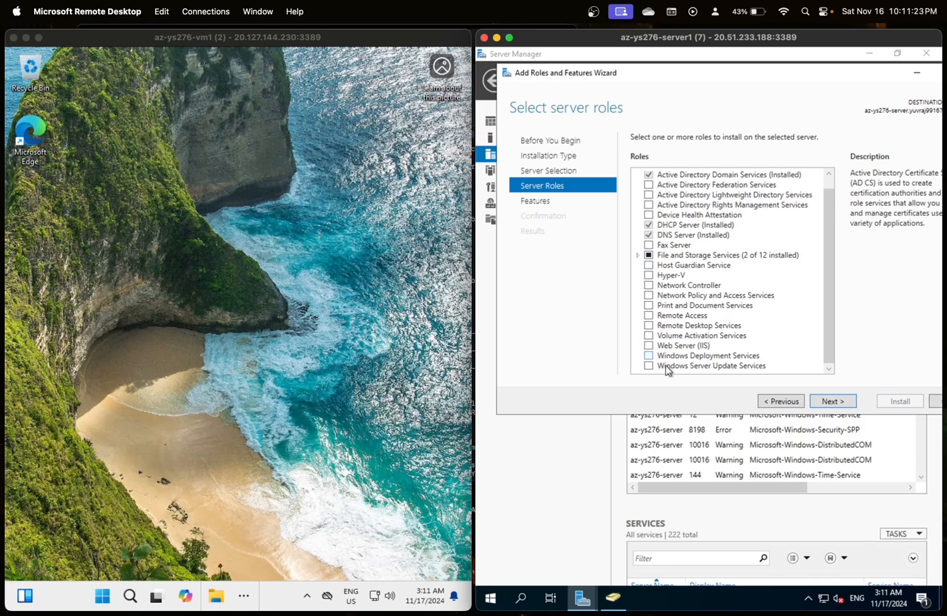
click(648, 365)
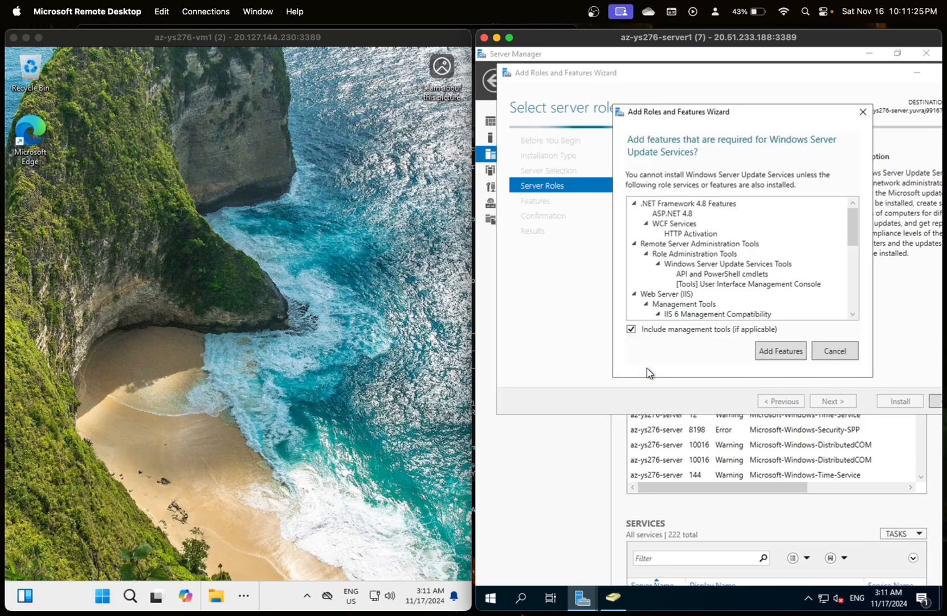
click(781, 354)
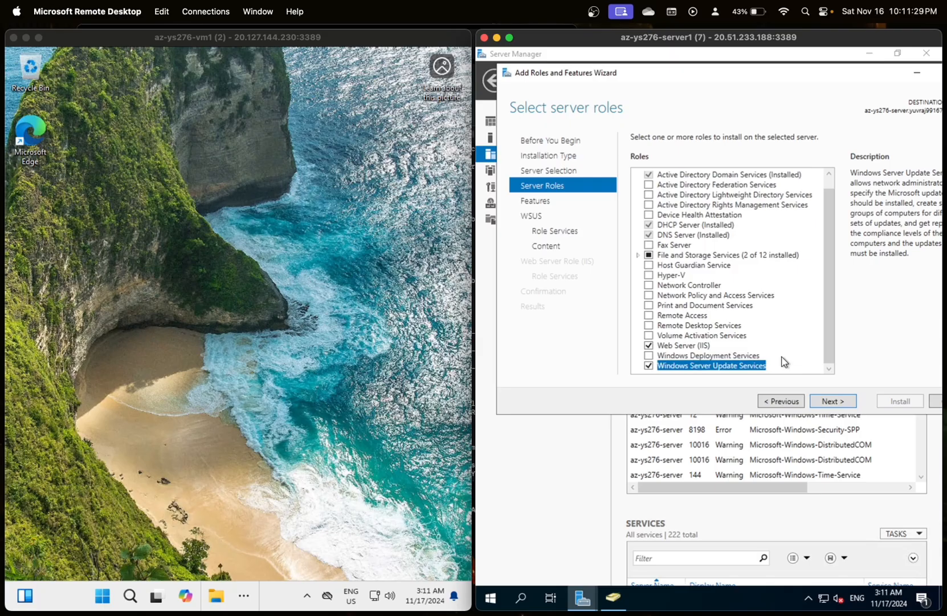
click(828, 402)
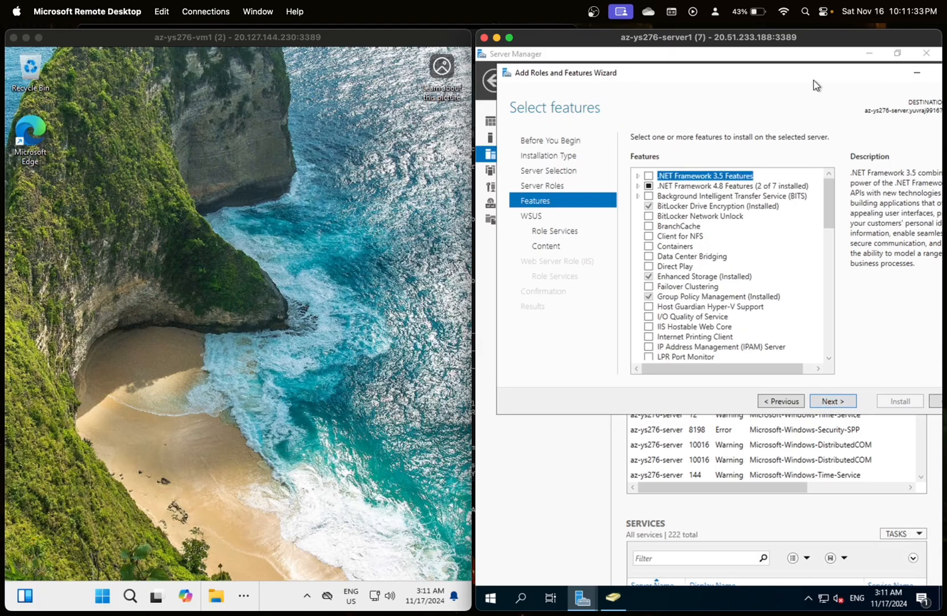
Step: Accept the default features and the WSUS role services WID Connectivity and WSUS Services, and continue to the content location
drag(816, 85, 787, 90)
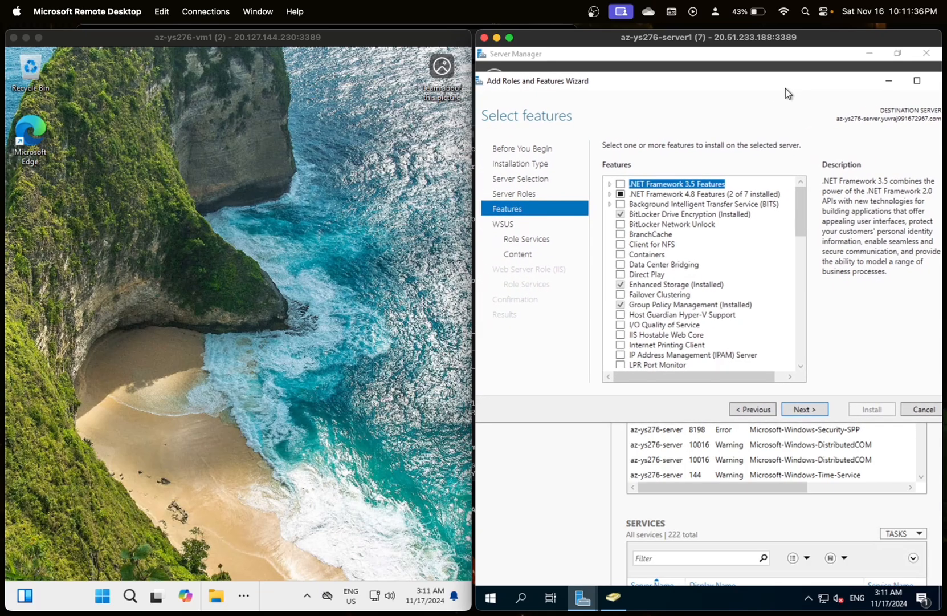
click(816, 414)
click(817, 413)
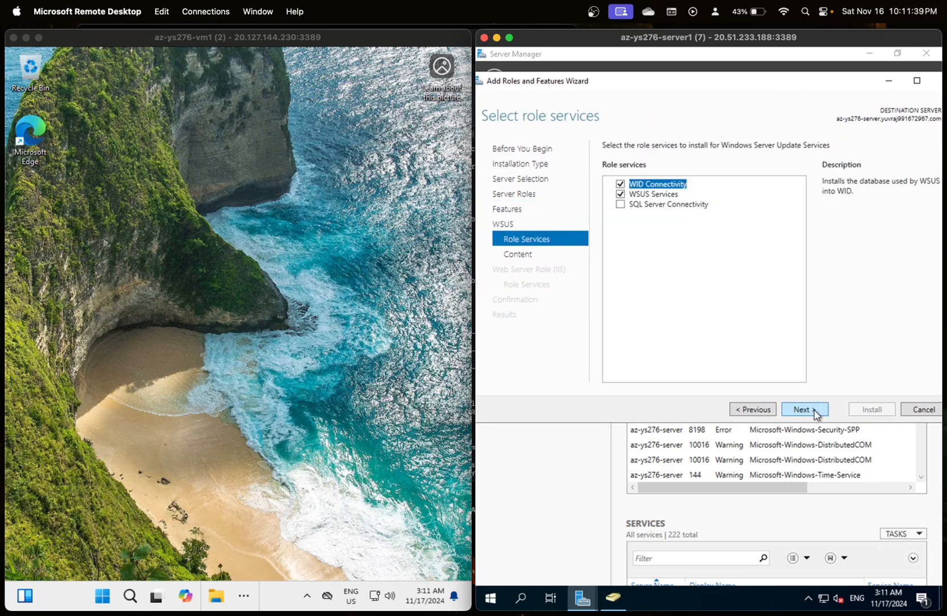
click(816, 414)
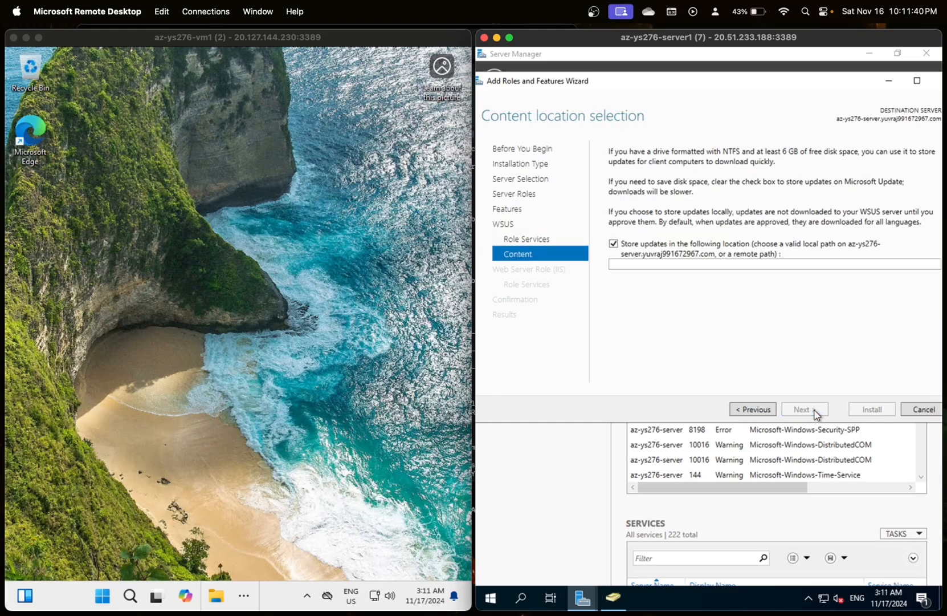
click(760, 412)
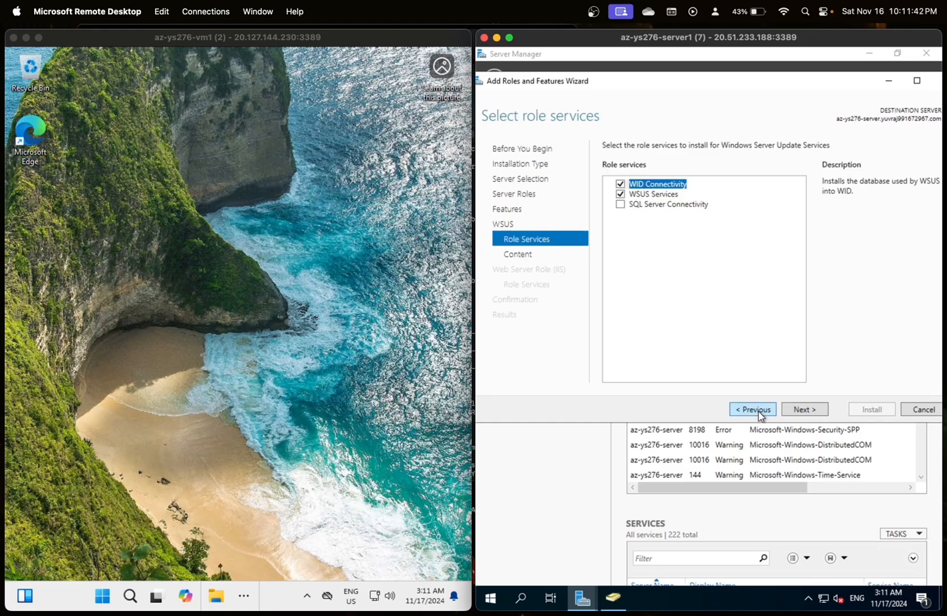
click(804, 418)
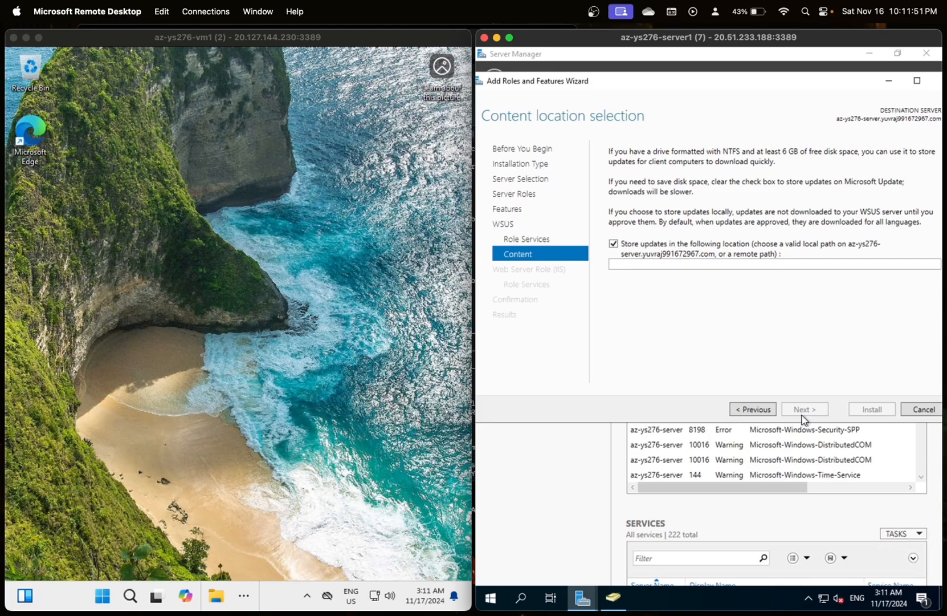
Step: Set the local storage location for WSUS updates to D:\WSUS
click(783, 263)
text(D)
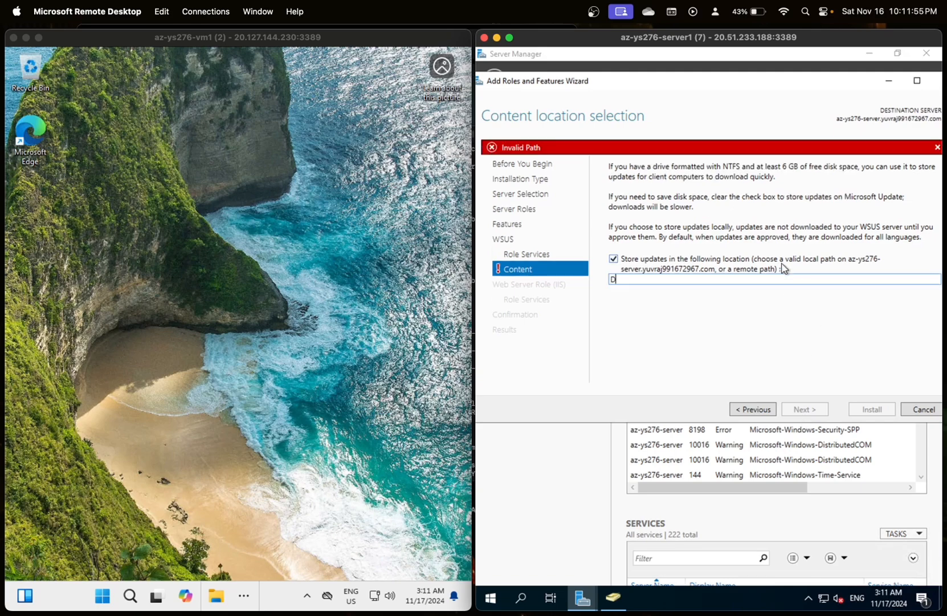
text(:)
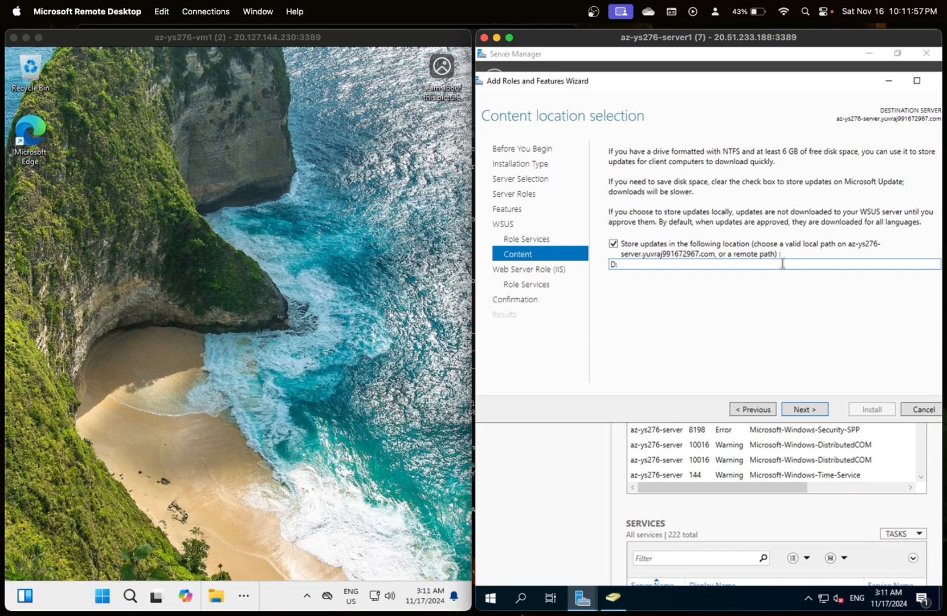
text(\WSUS)
Step: Check the server's available drives under This PC in File Explorer, and return to the role installation wizard
click(518, 602)
text(file)
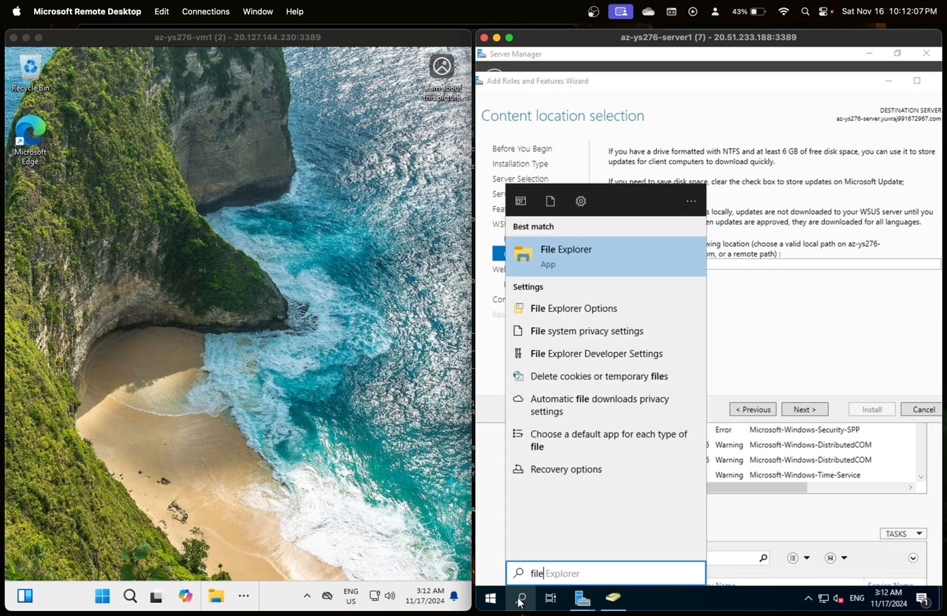
click(519, 601)
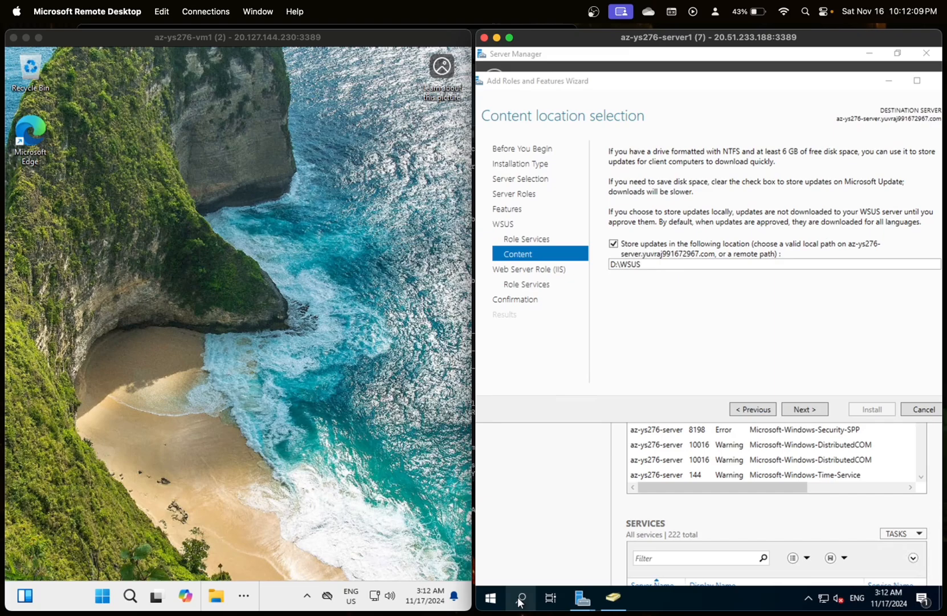
click(521, 293)
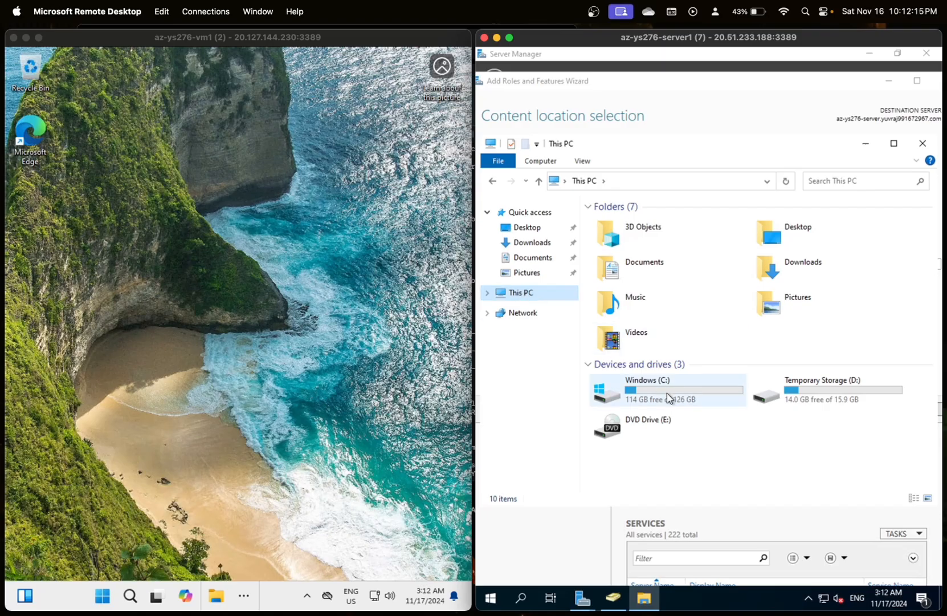
click(865, 143)
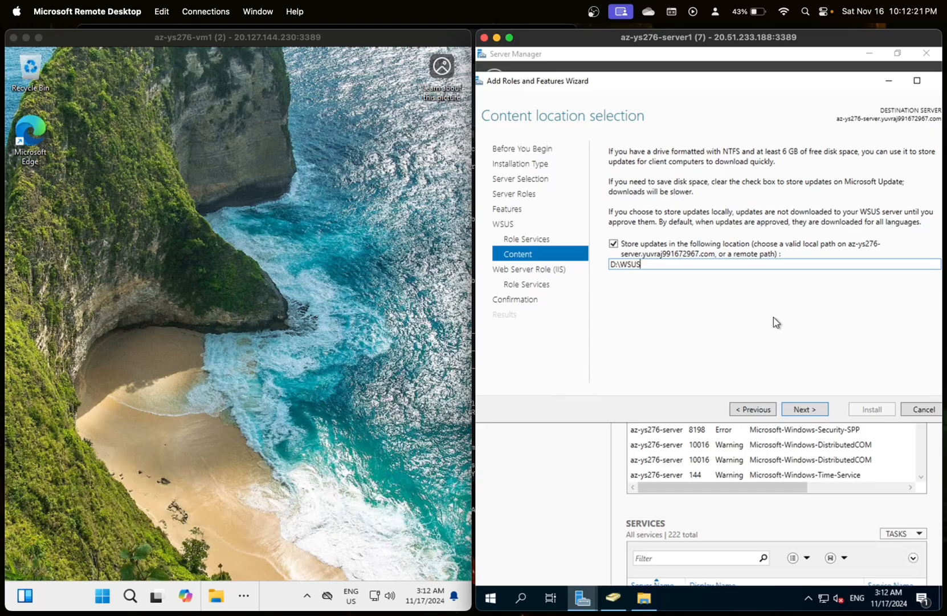
Step: Accept the content location and the default Web Server (IIS) role services, consulting the lab instructions, and continue to the installation confirmation
click(799, 411)
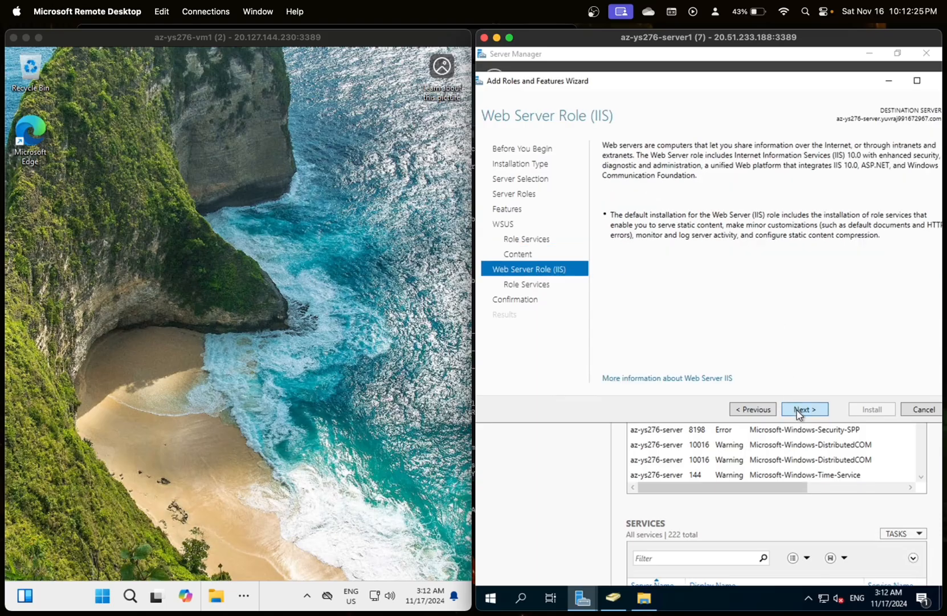
click(800, 411)
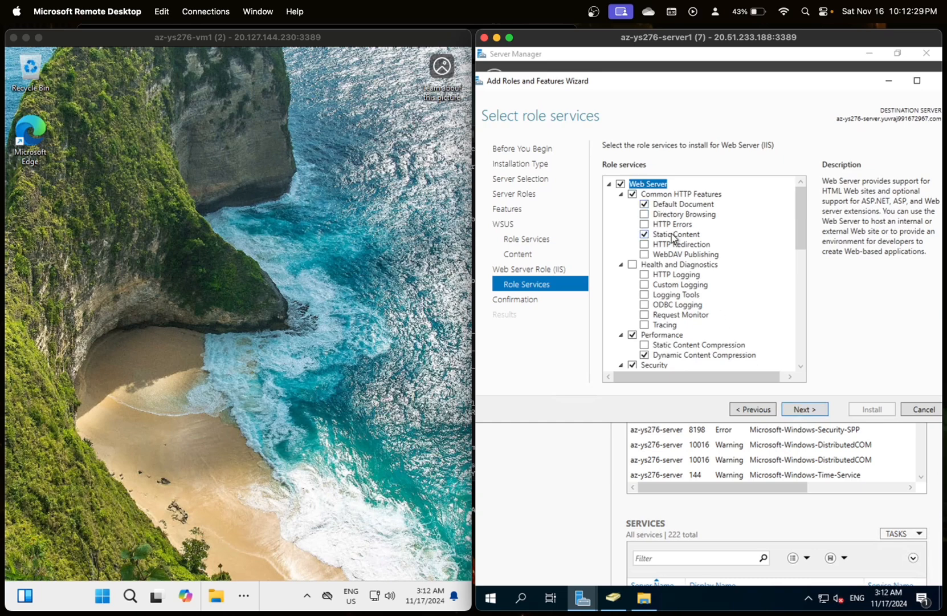
scroll(673, 238, down, 12)
scroll(674, 238, up, 12)
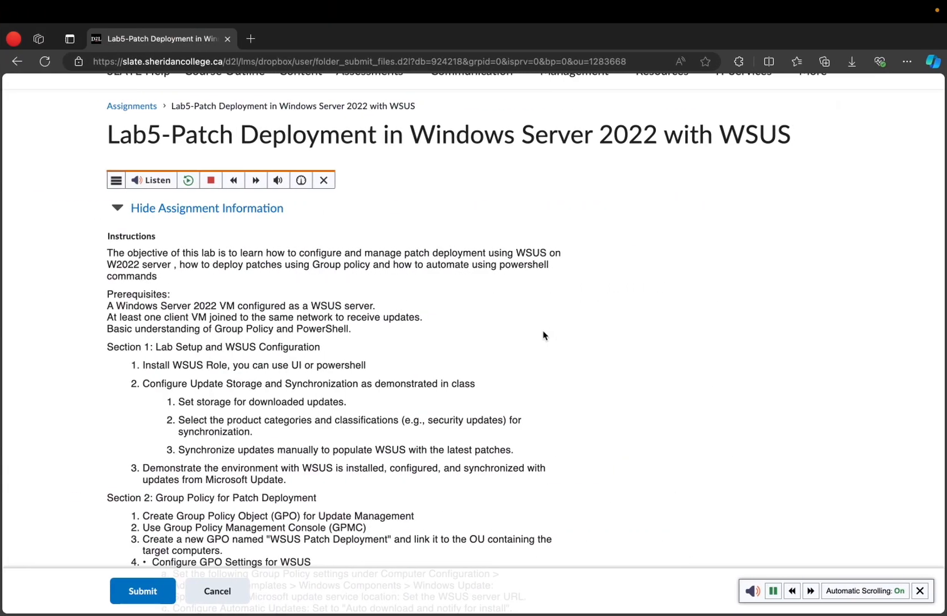
scroll(530, 348, down, 2)
key(ctrl+Left)
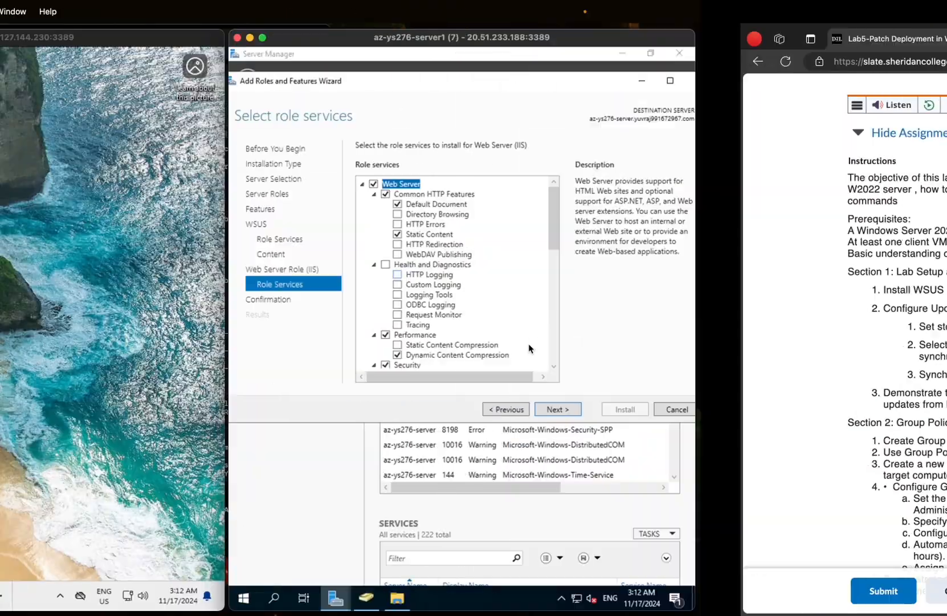
scroll(738, 319, down, 12)
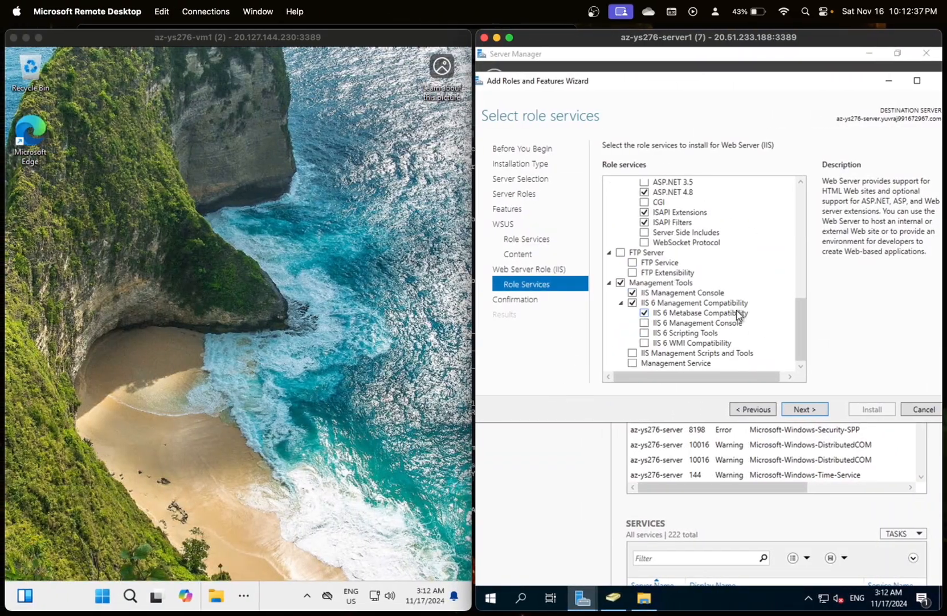
click(808, 410)
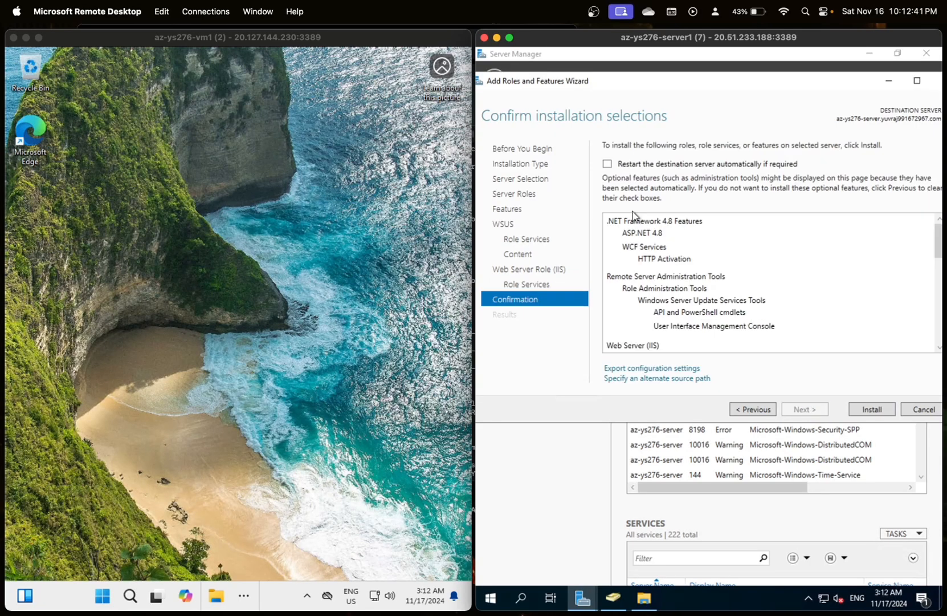
Step: Allow the destination server to restart automatically if required, and start installing the selected roles and features
click(608, 165)
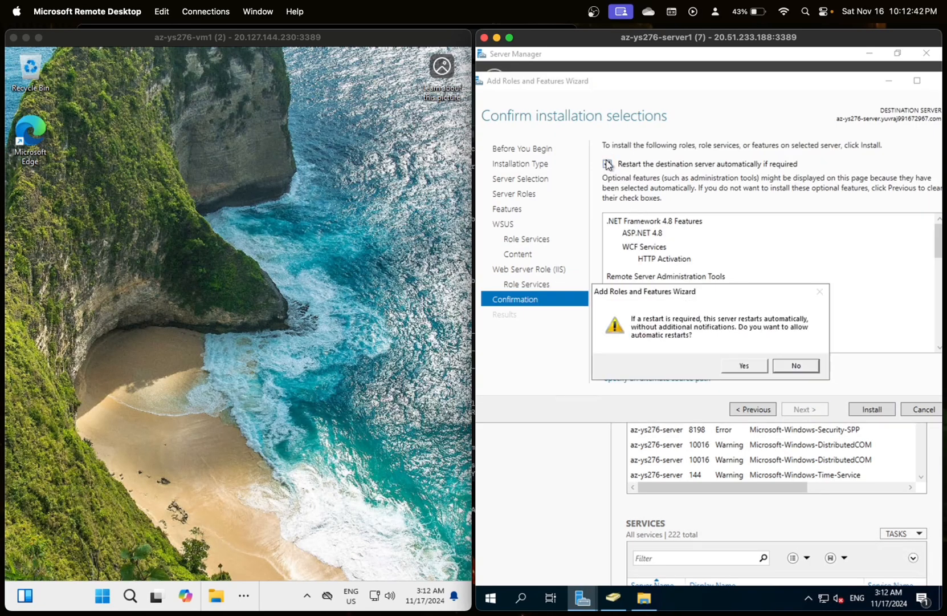
click(752, 365)
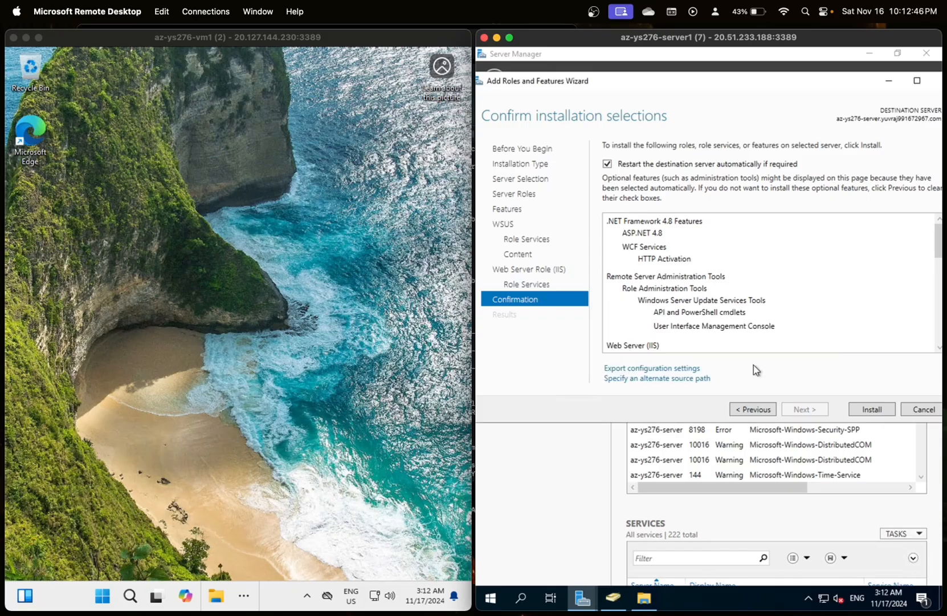
click(866, 409)
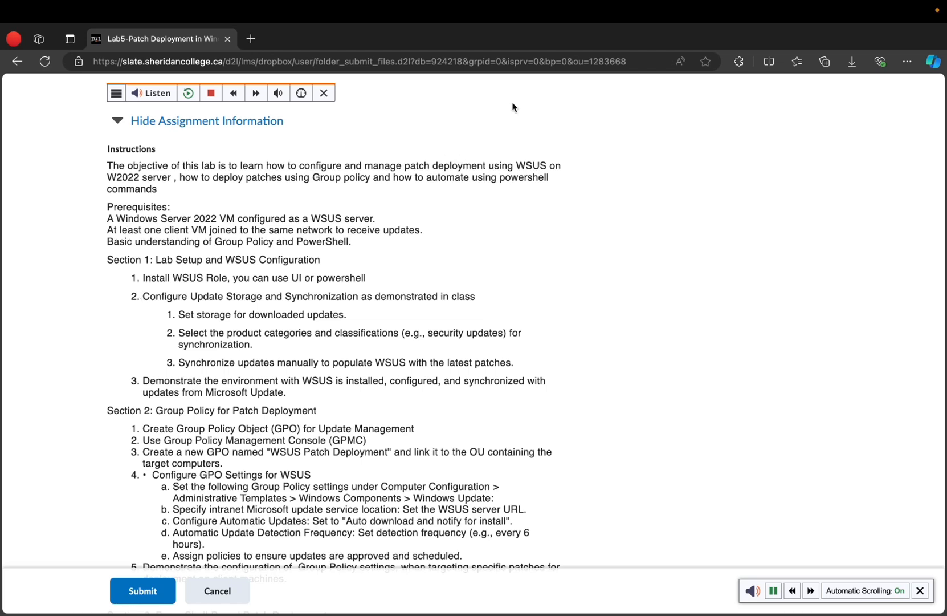
mouse_move(661, 7)
click(591, 15)
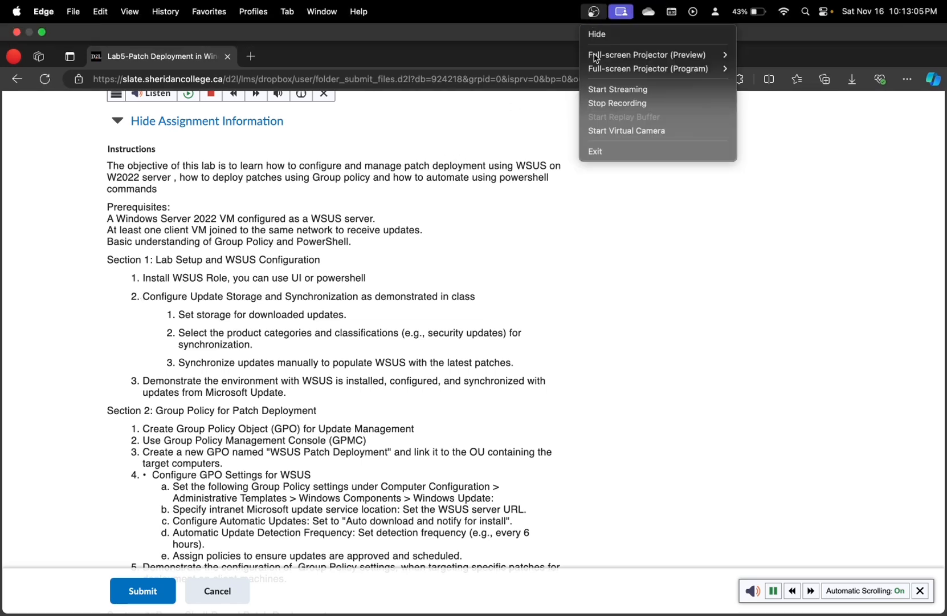
click(602, 103)
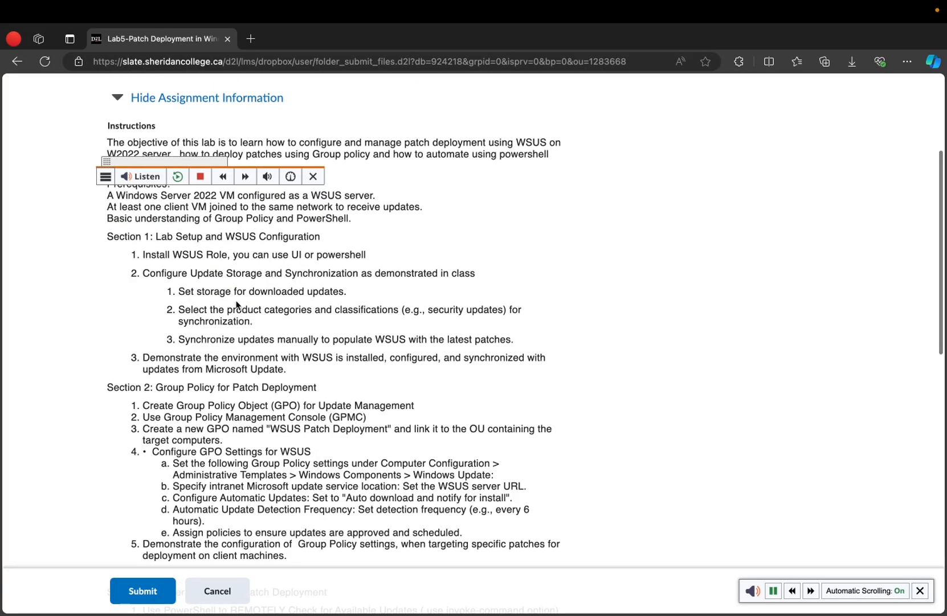
Step: Consult the update storage and synchronization item in the lab instructions, and close the role installation wizard
drag(142, 274, 473, 274)
key(ctrl+Left)
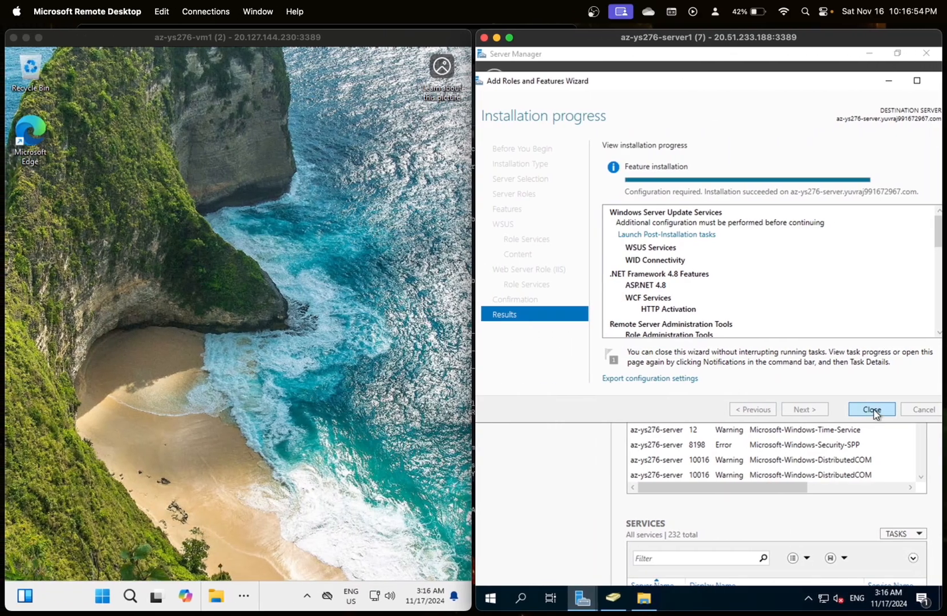
click(874, 409)
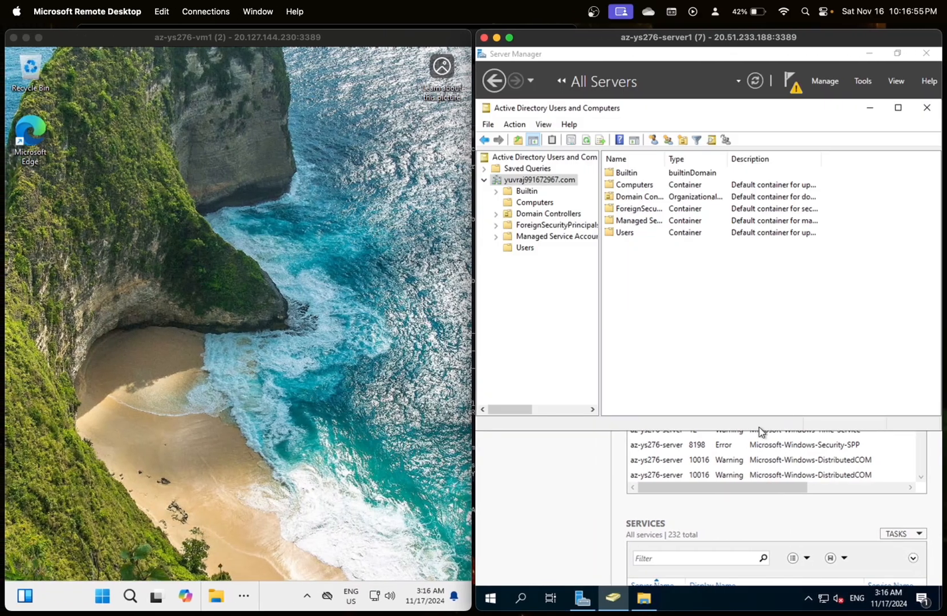
Step: Open Windows Server Update Services and run its post-installation process with updates stored locally in D:\WSUS
click(521, 597)
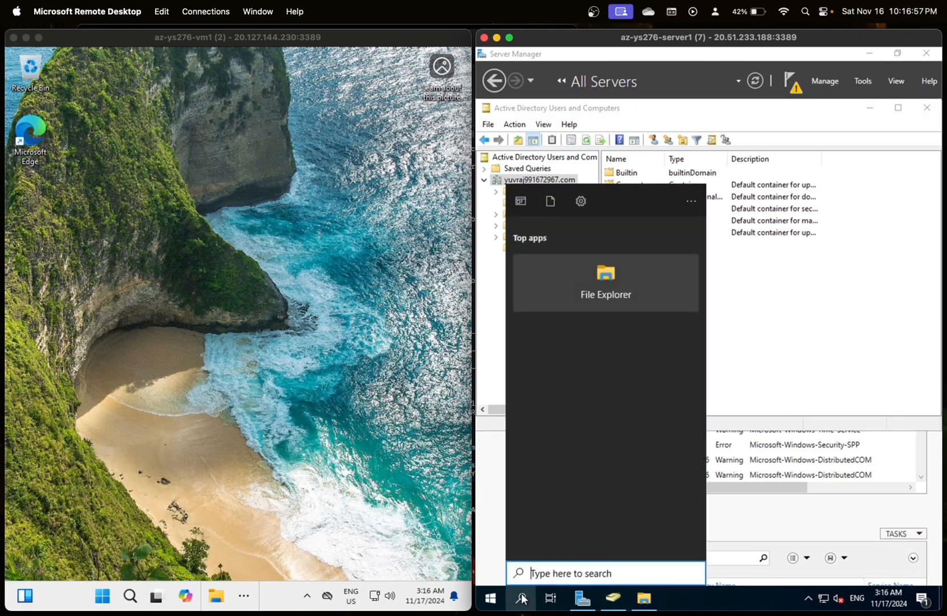
text(wsus)
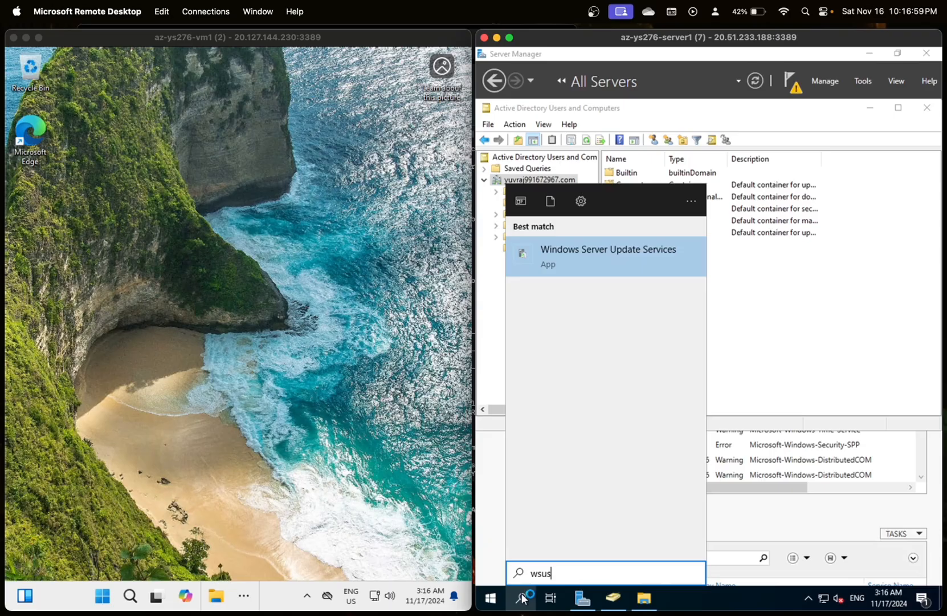
click(522, 598)
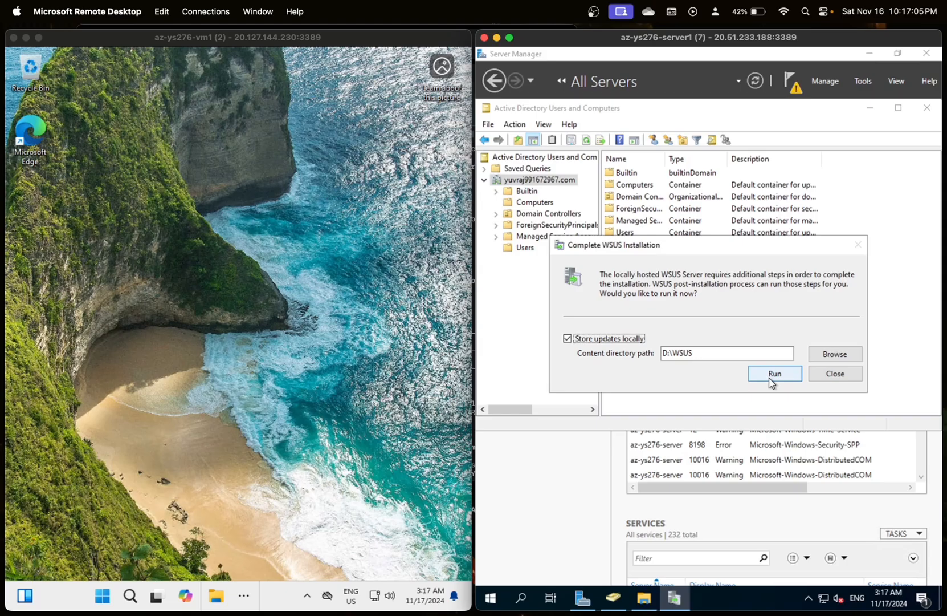
click(770, 381)
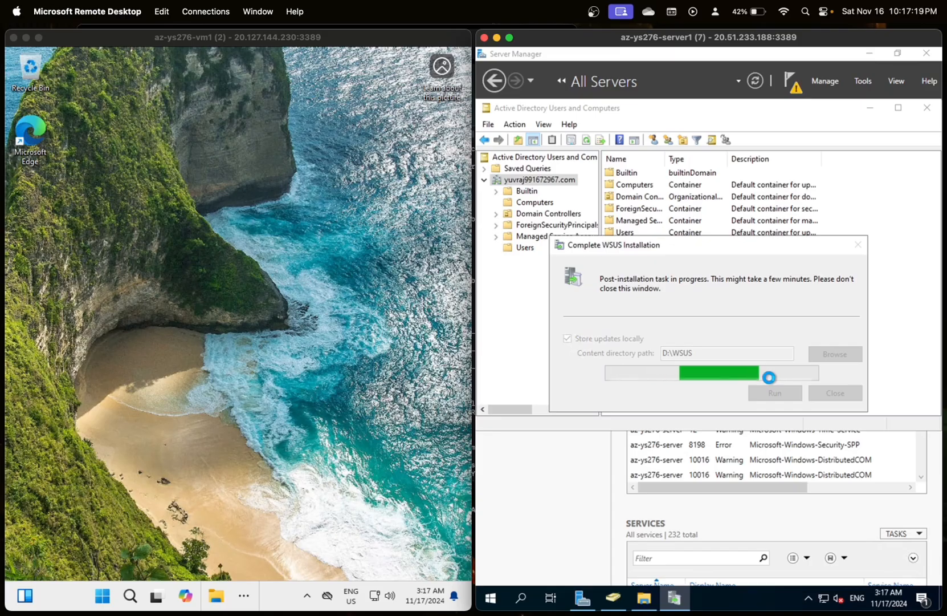
click(644, 598)
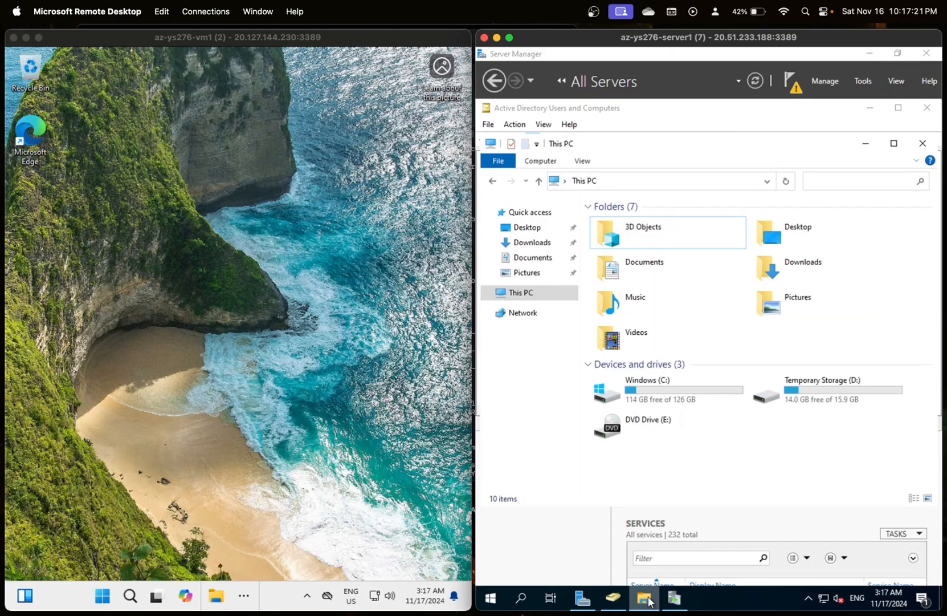
click(650, 602)
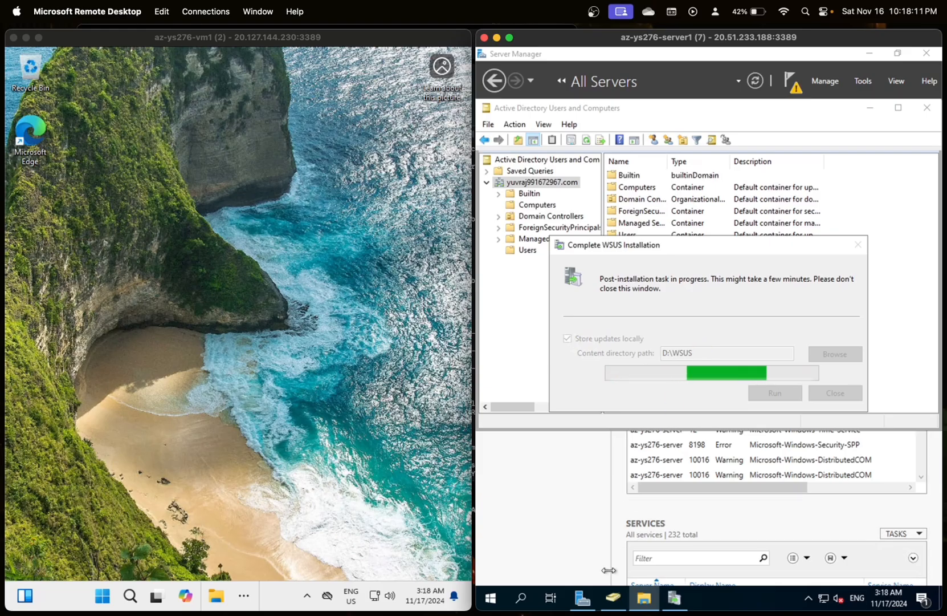
click(593, 11)
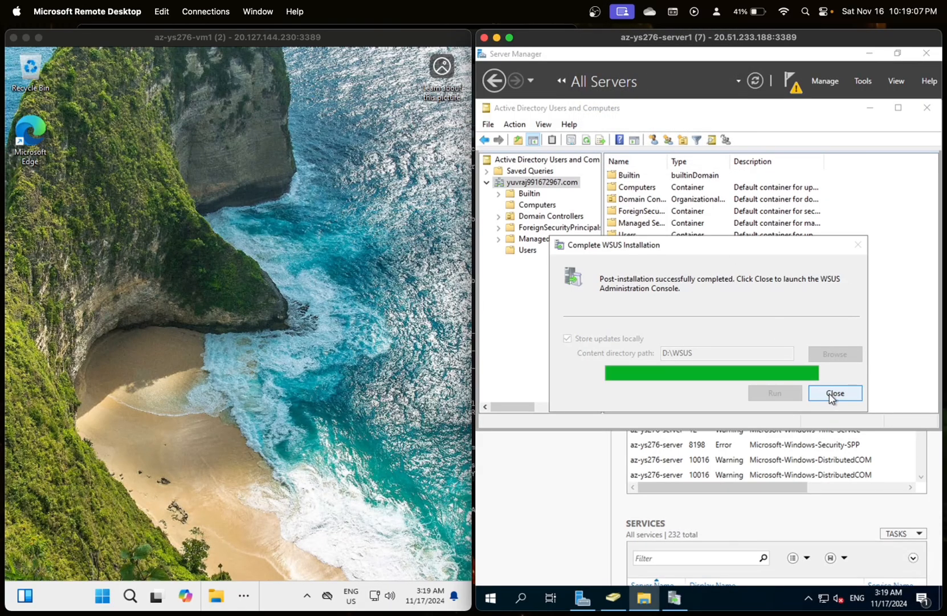
Step: Launch the WSUS configuration wizard and agree to join the Microsoft Update Improvement Program, continuing to the upstream server choice
click(830, 393)
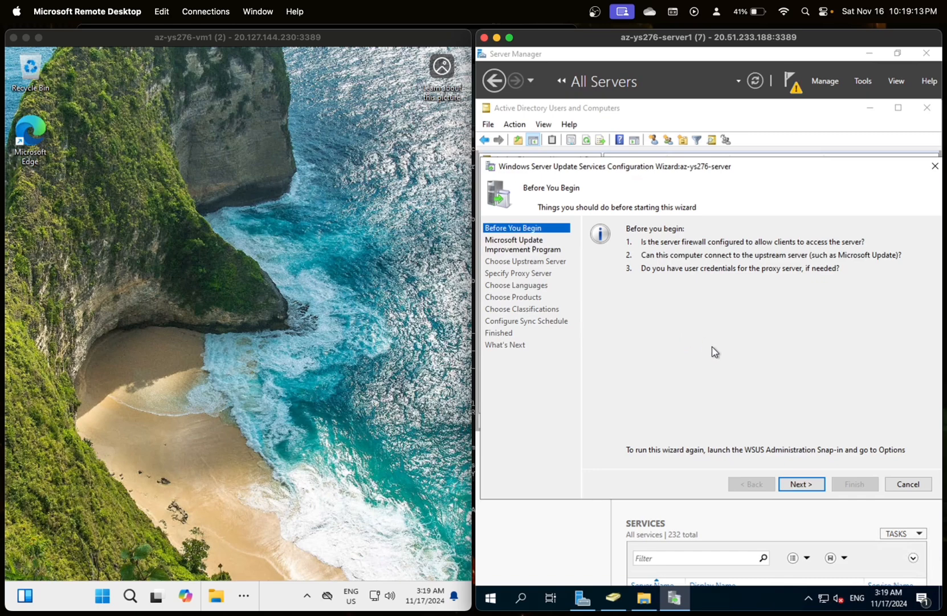
click(805, 486)
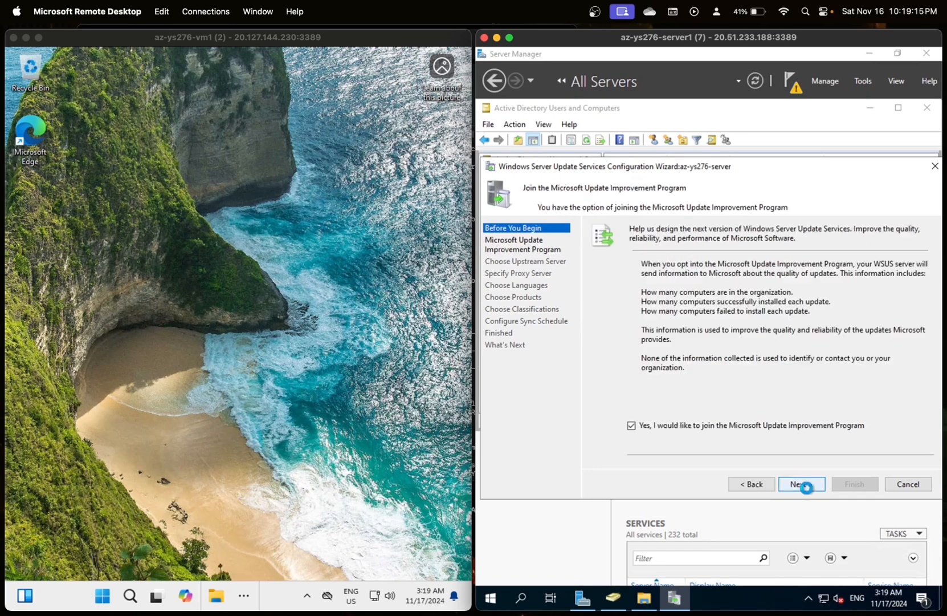
click(807, 490)
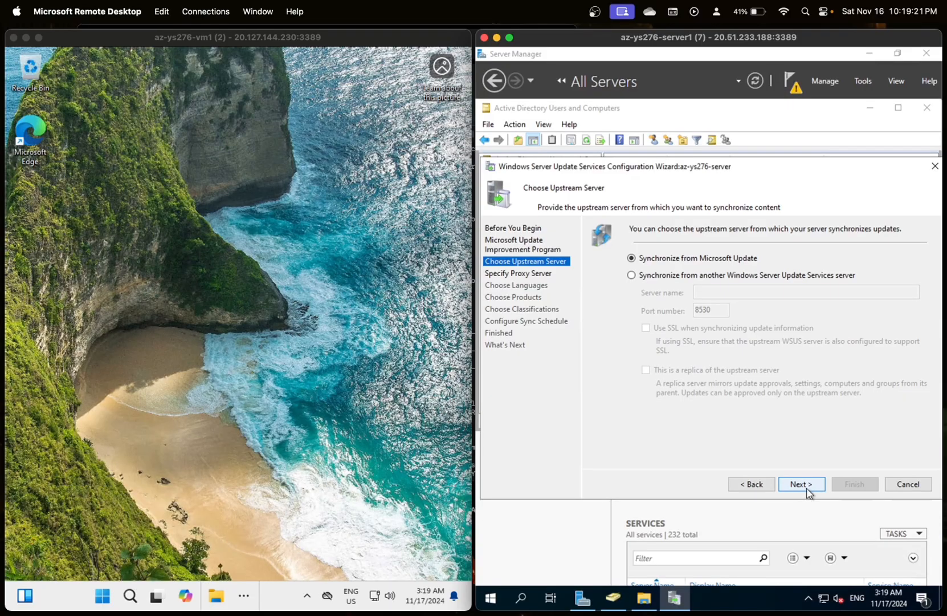
Step: Keep Microsoft Update as the upstream server without a proxy, consulting the lab instructions, and start connecting to it
key(ctrl+Right)
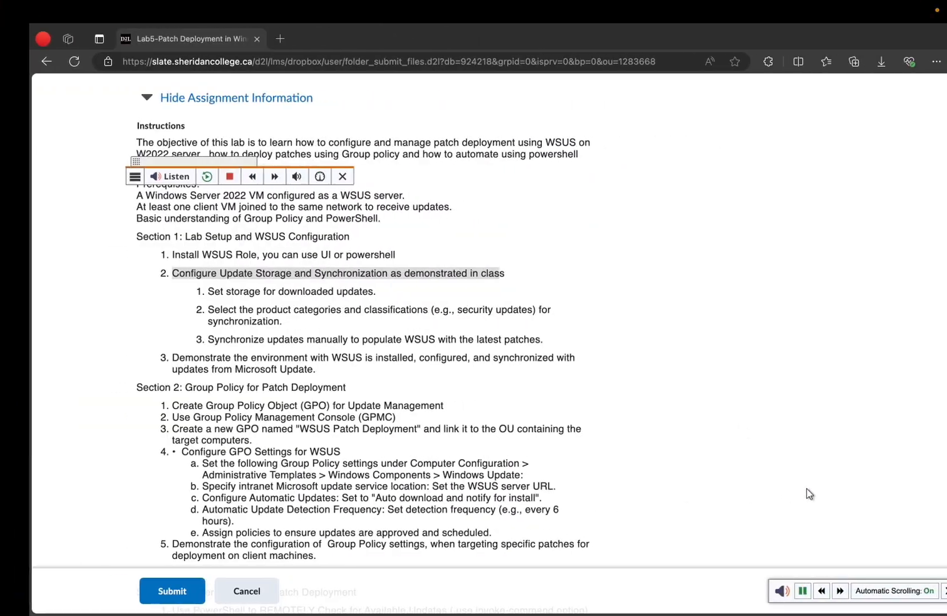
key(ctrl+Left)
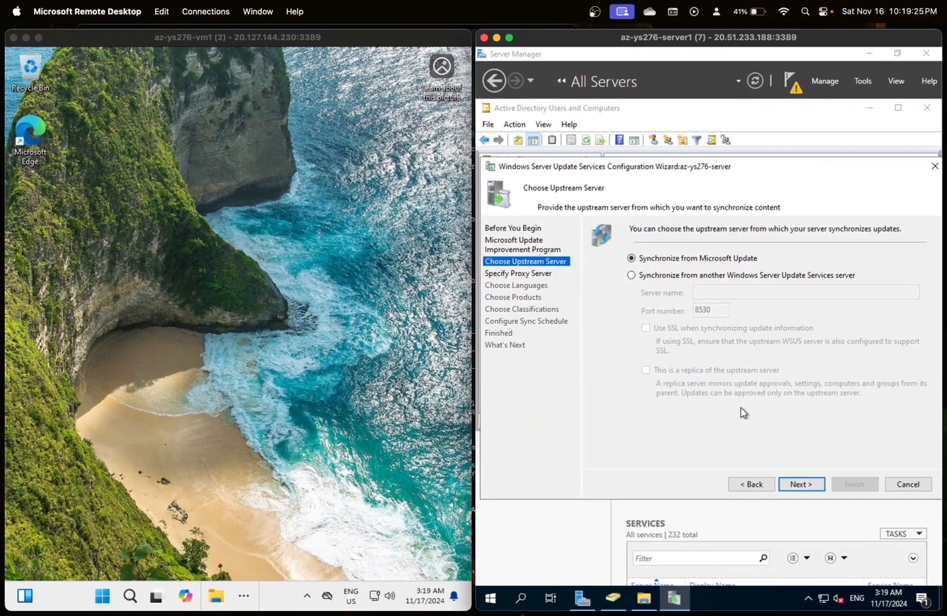
click(804, 483)
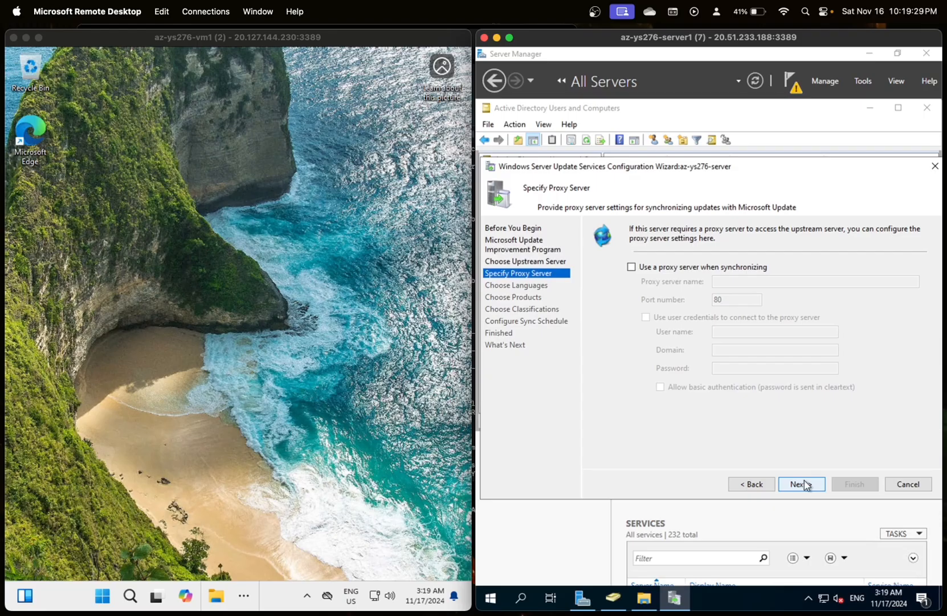
click(804, 483)
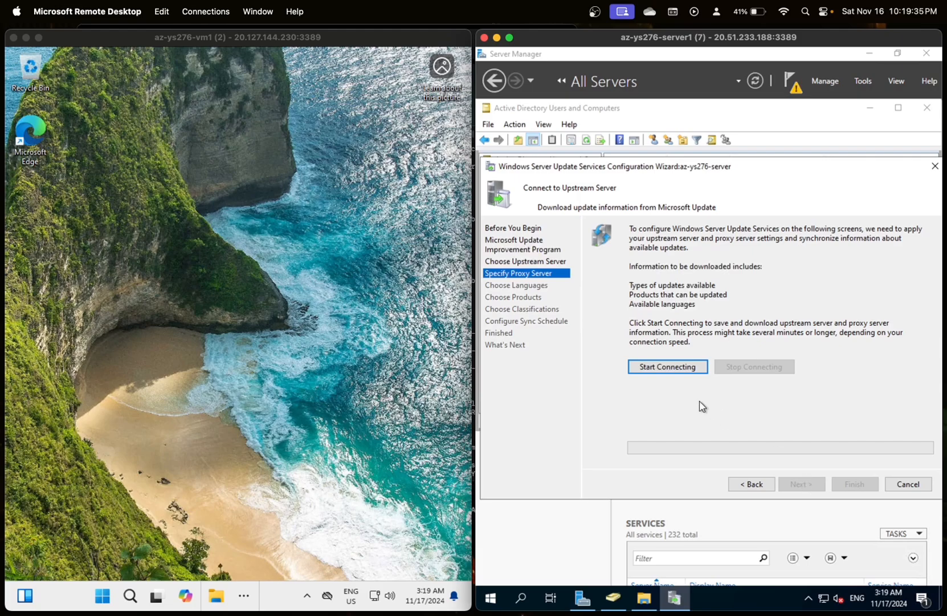
click(665, 370)
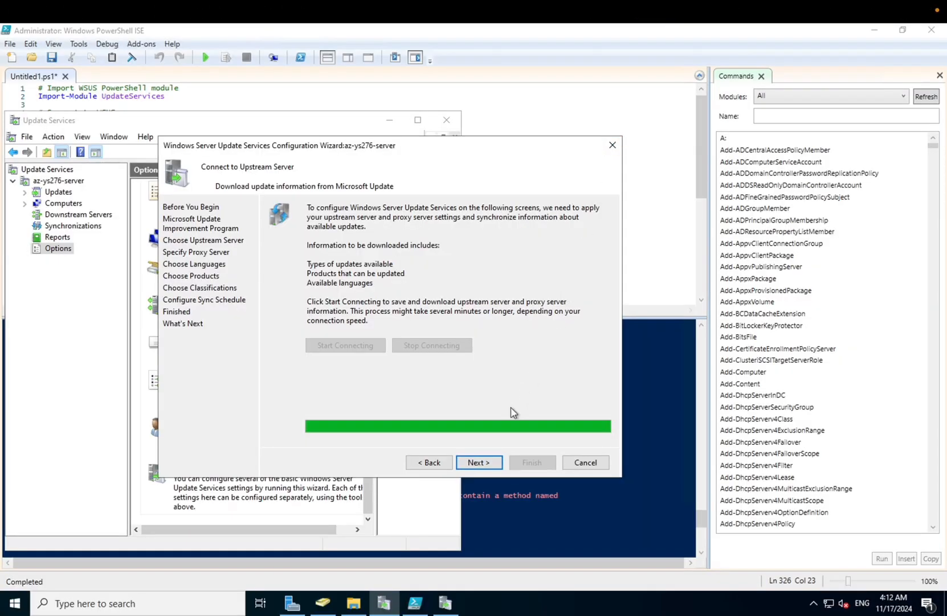
Step: Restrict update downloads to the English language only, and continue to the product selection
click(488, 463)
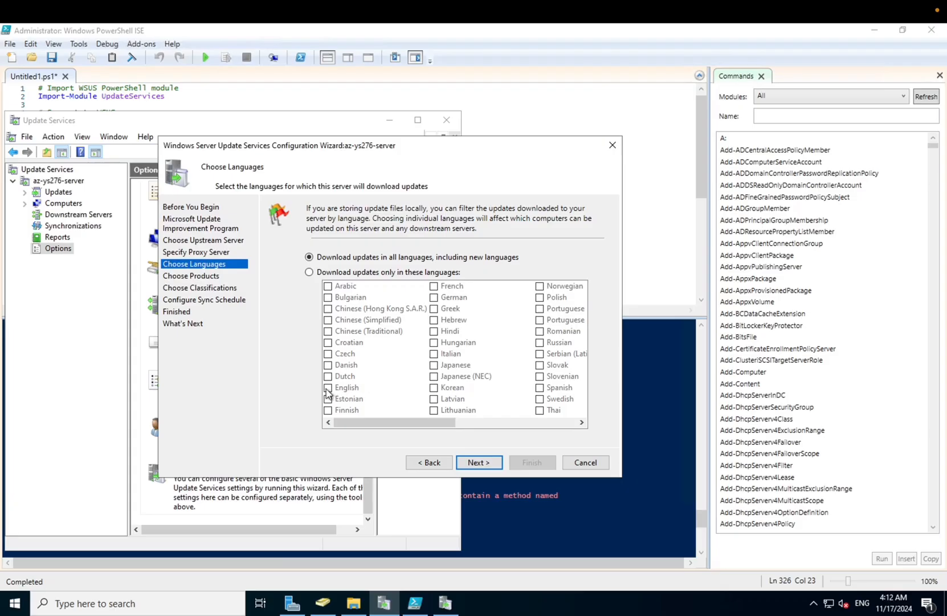
click(309, 272)
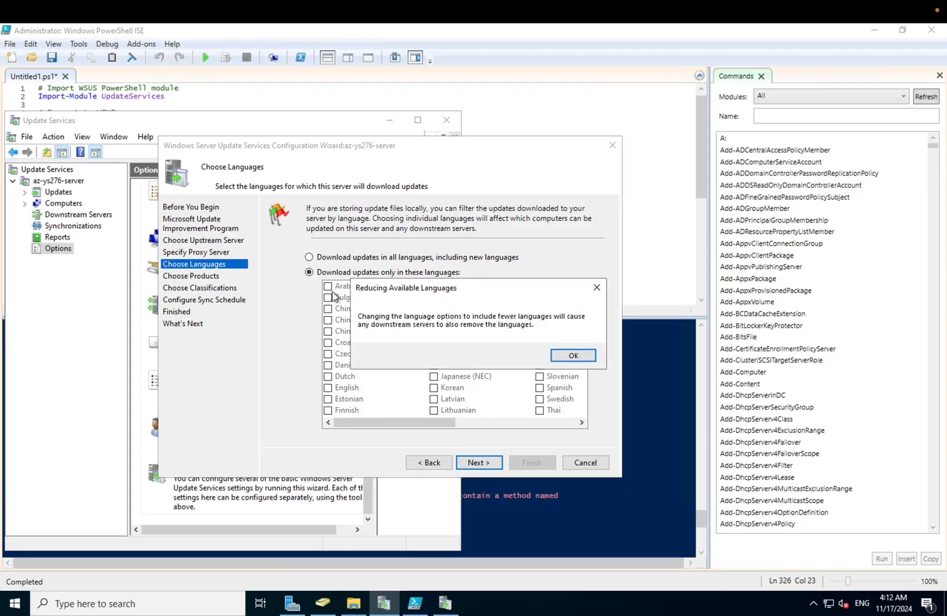
click(567, 355)
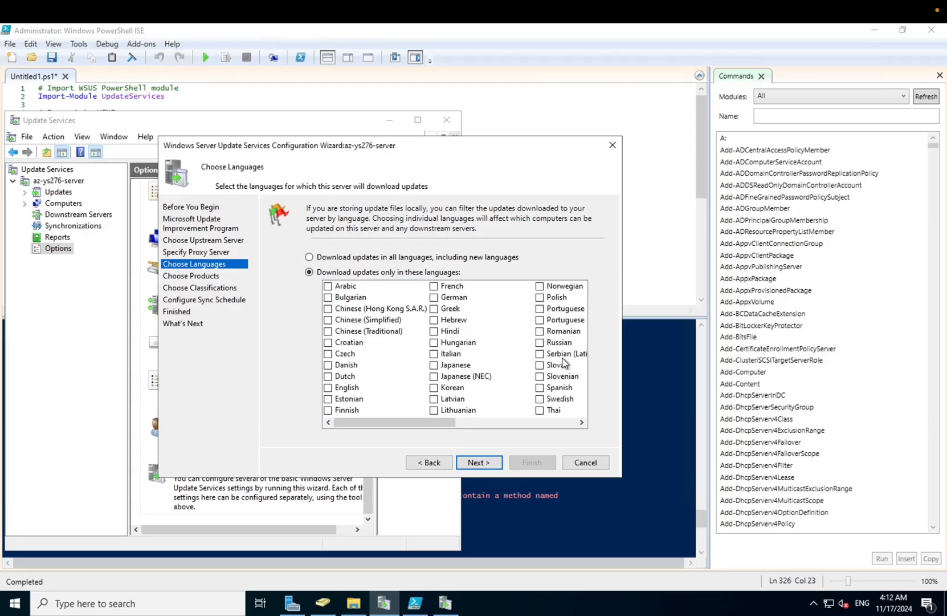
click(328, 388)
click(486, 460)
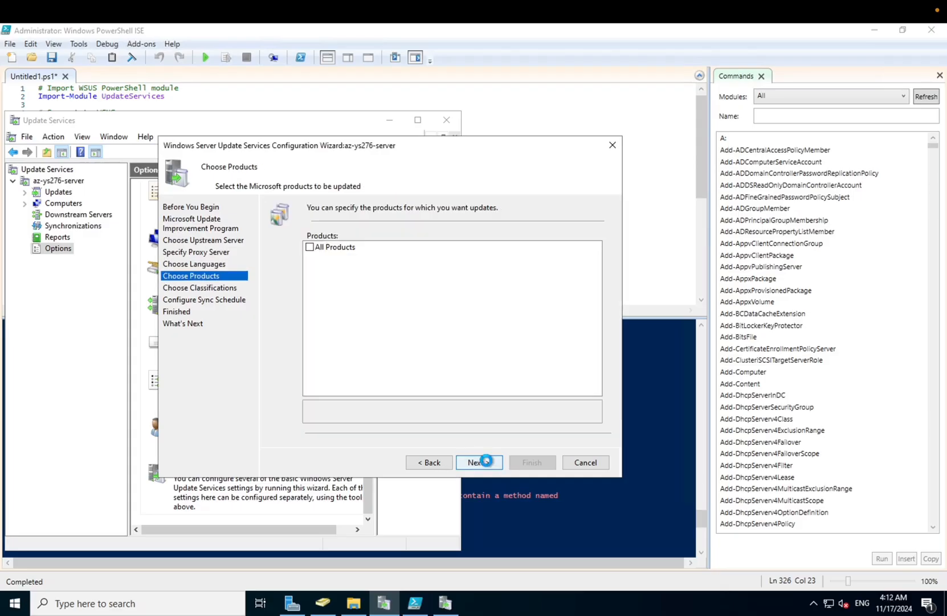
Step: Select All Products for updates and accept the preselected Critical, Definition, Security Updates and Upgrades classifications, continuing to the sync schedule
click(311, 248)
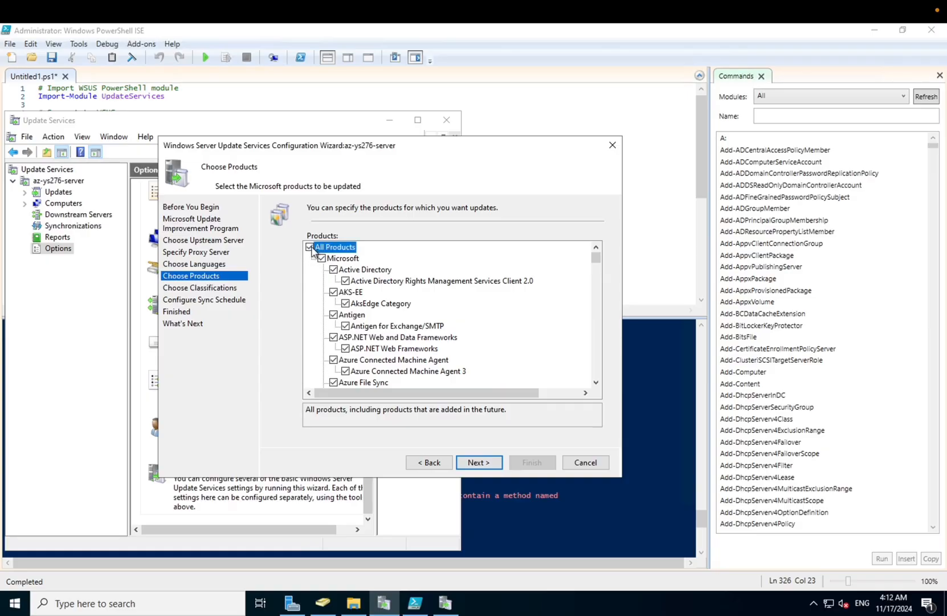
scroll(410, 308, down, 2)
scroll(410, 308, down, 15)
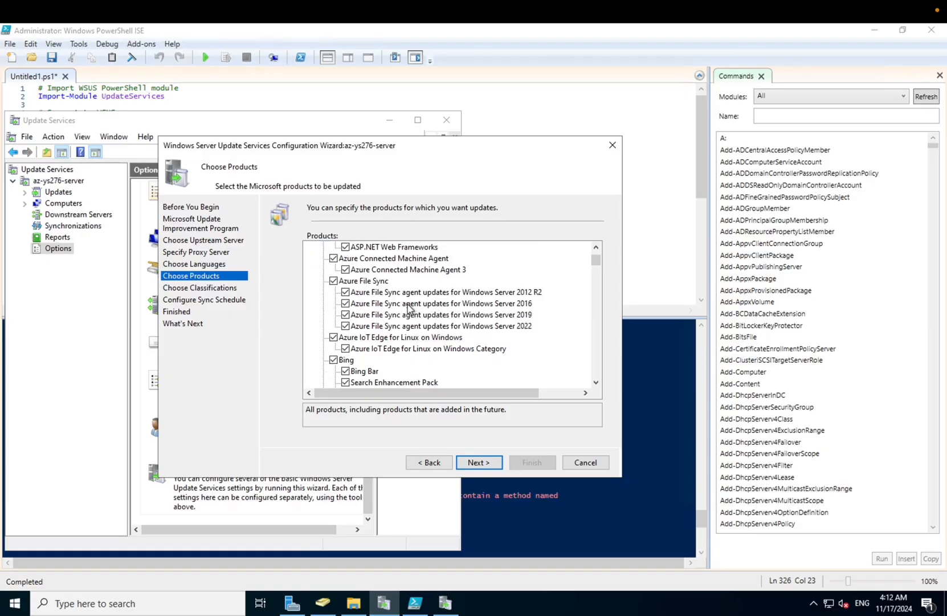
scroll(410, 307, down, 20)
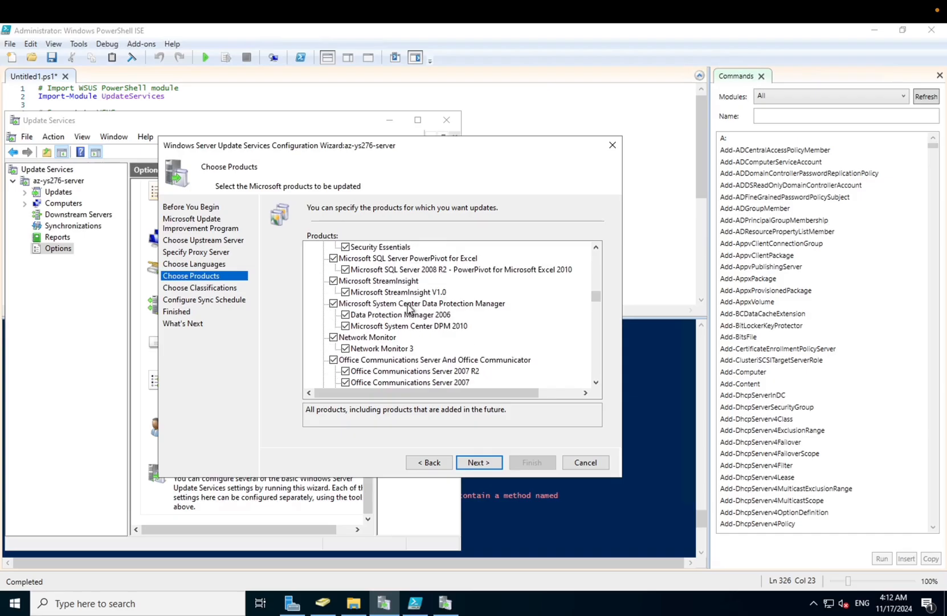
scroll(409, 308, down, 15)
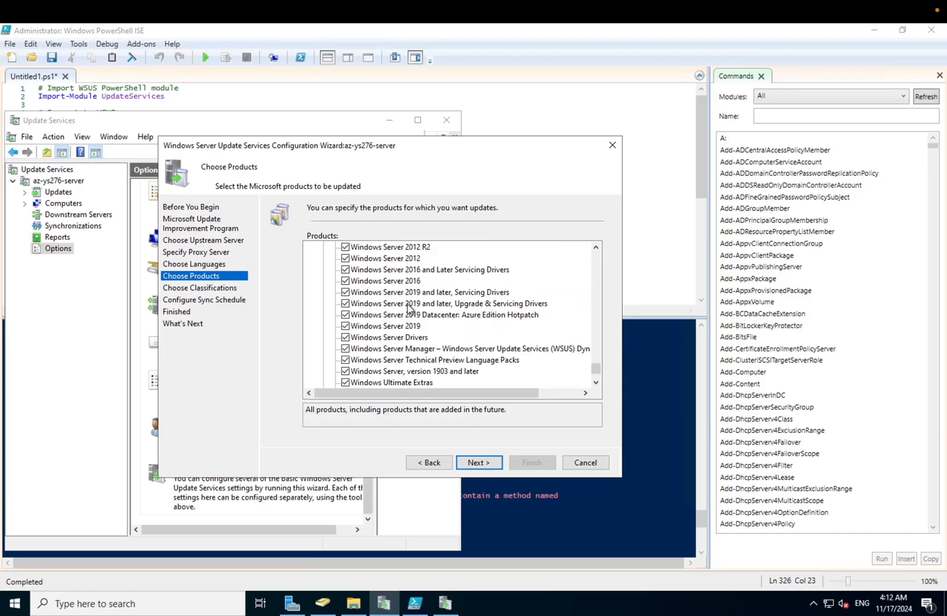
scroll(409, 308, down, 3)
scroll(408, 308, down, 3)
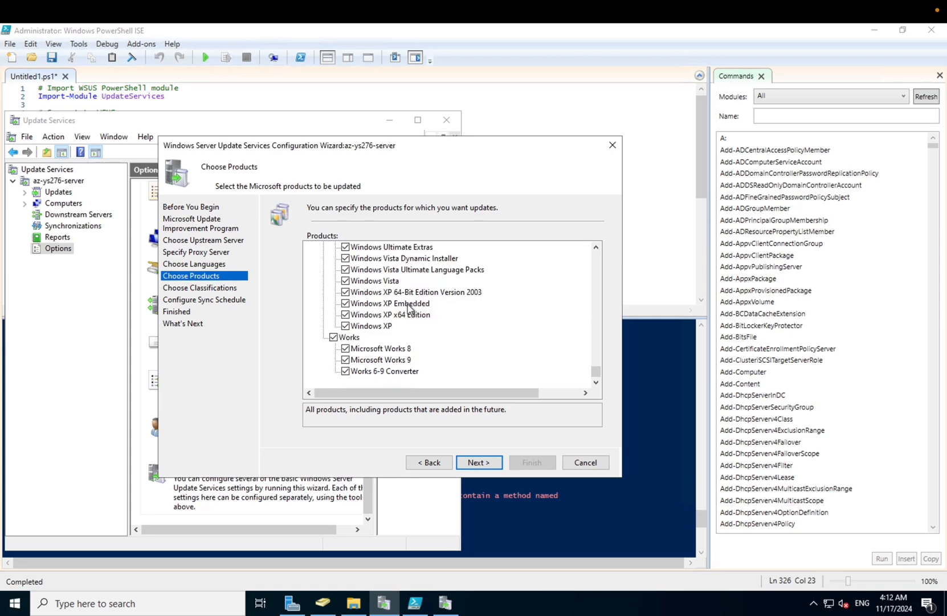
scroll(409, 308, up, 20)
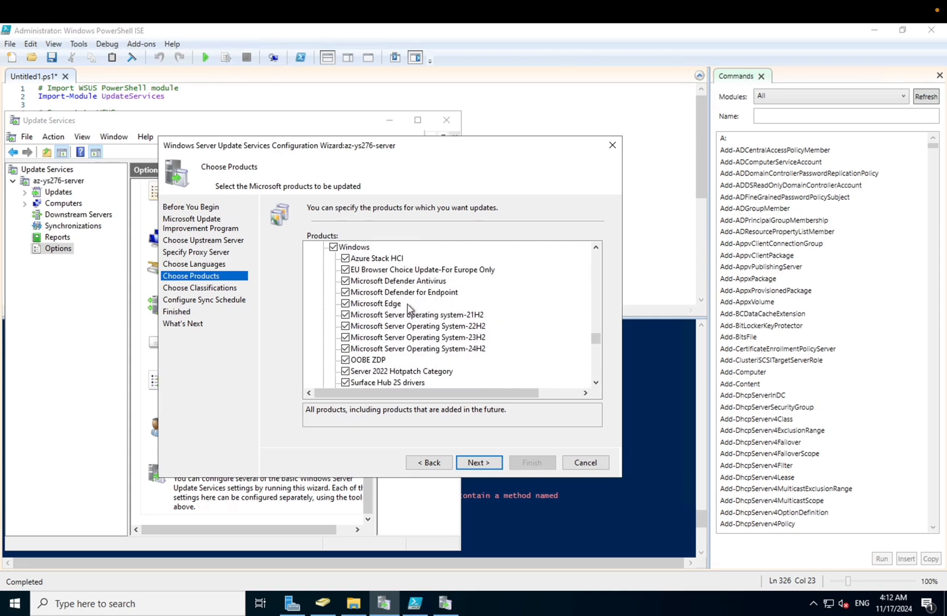
scroll(409, 309, up, 20)
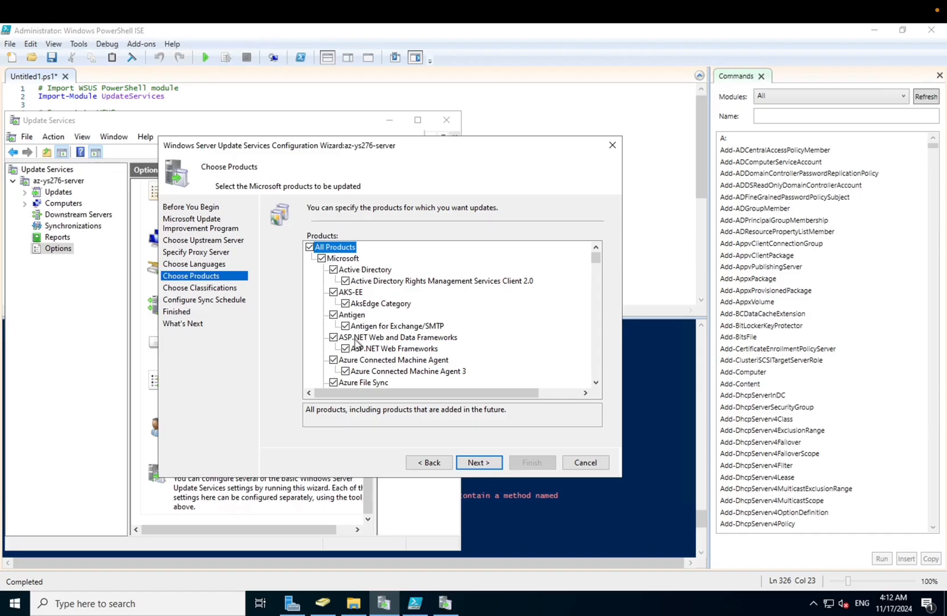
click(470, 462)
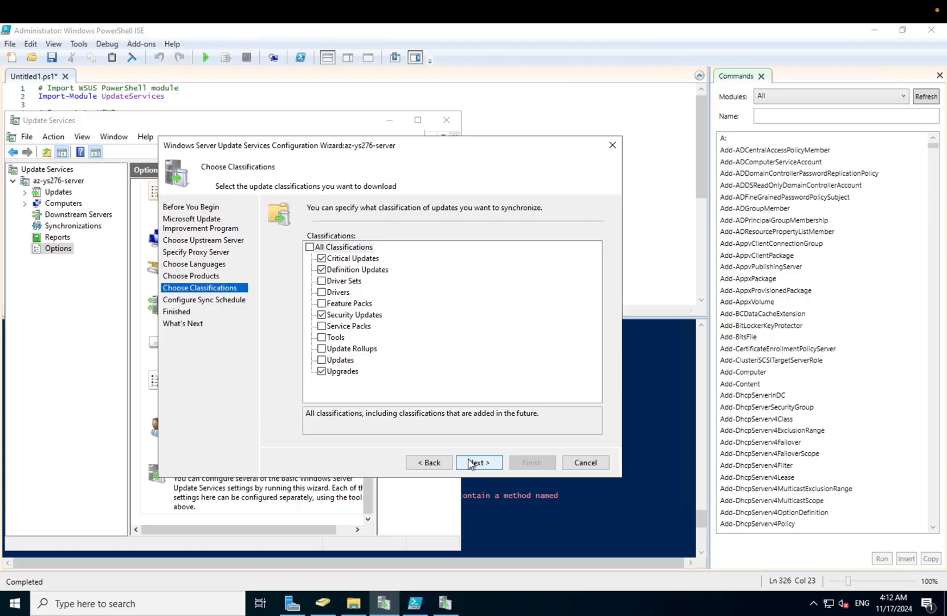
click(471, 463)
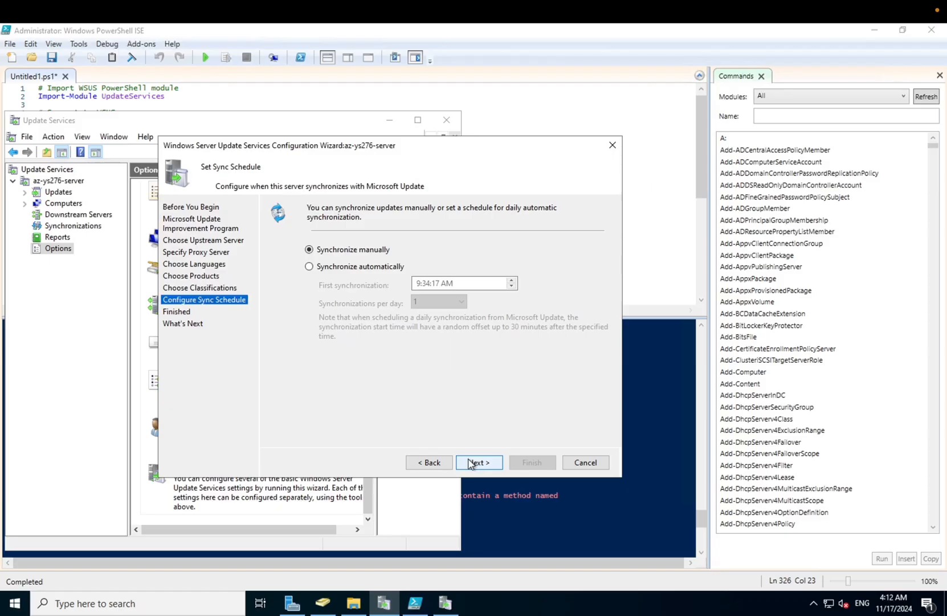
Step: Keep manual synchronization and complete the configuration wizard with the initial synchronization set to begin
click(471, 463)
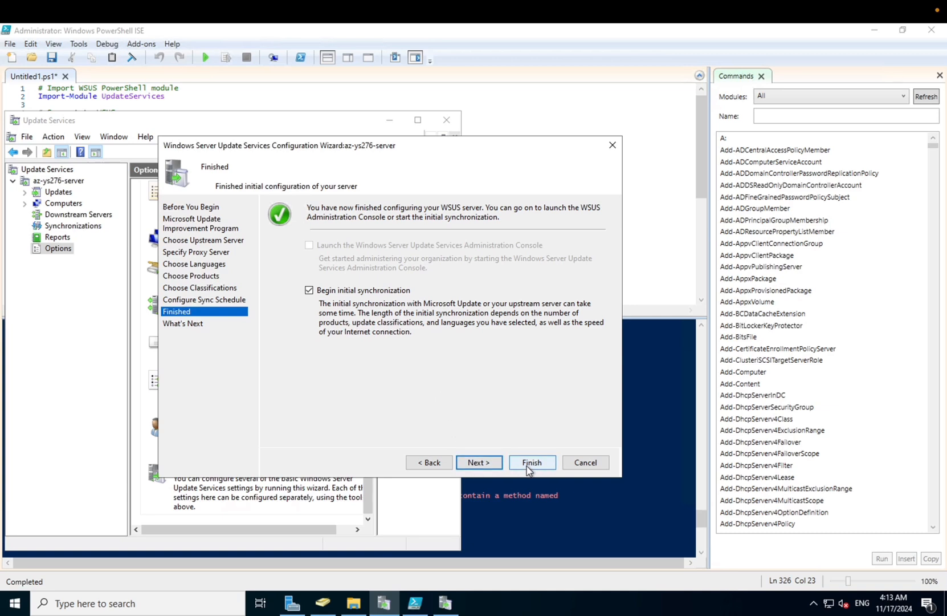
click(476, 463)
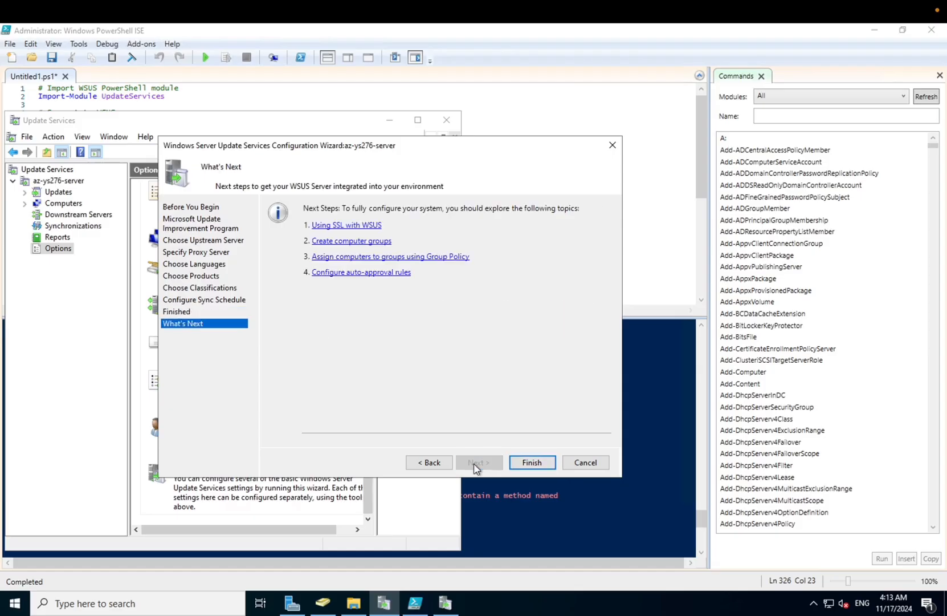
click(524, 463)
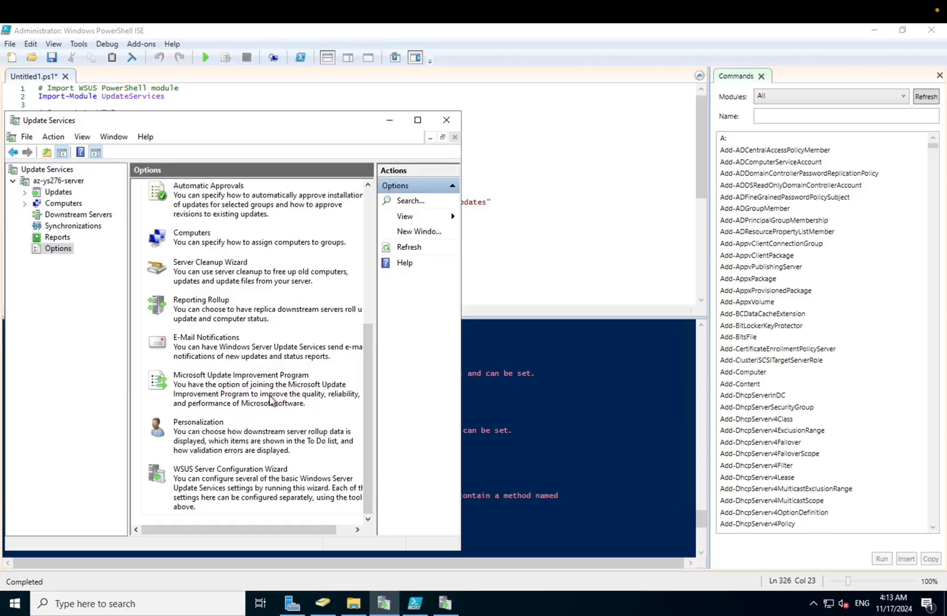
click(93, 366)
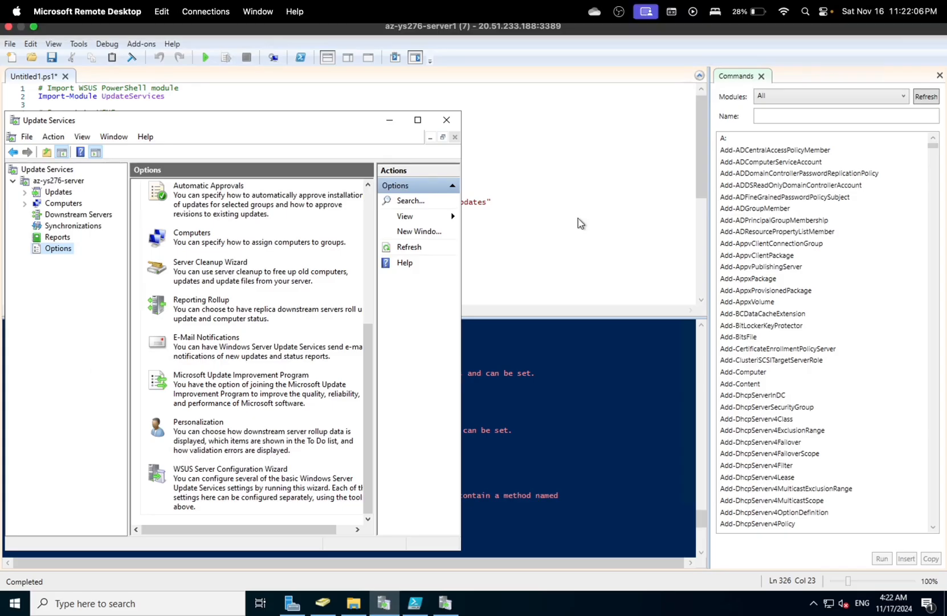
Step: Switch to the browser to review the Lab5 WSUS configuration and Group Policy requirements, and return to the server
key(ctrl+Right)
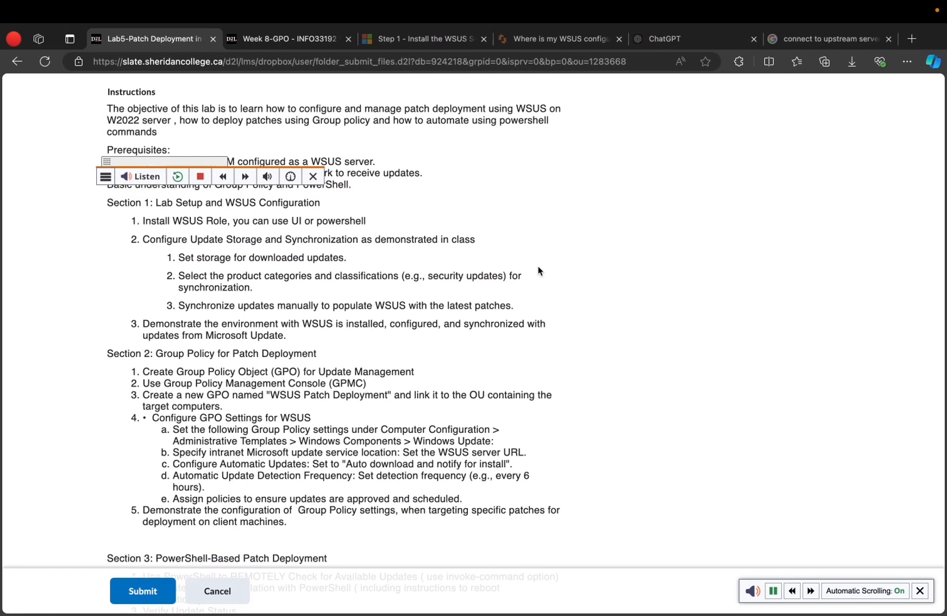
scroll(538, 270, up, 3)
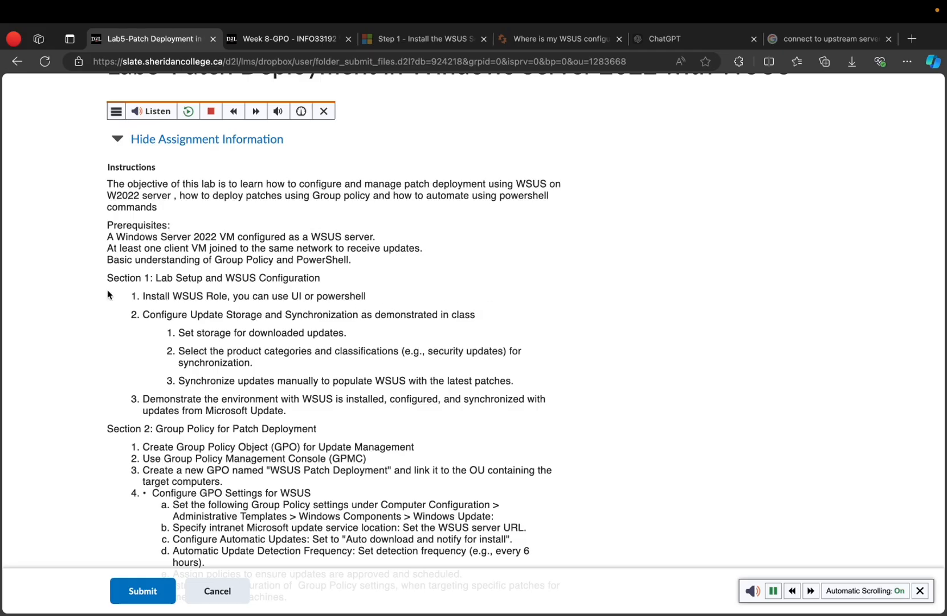
scroll(166, 297, down, 1)
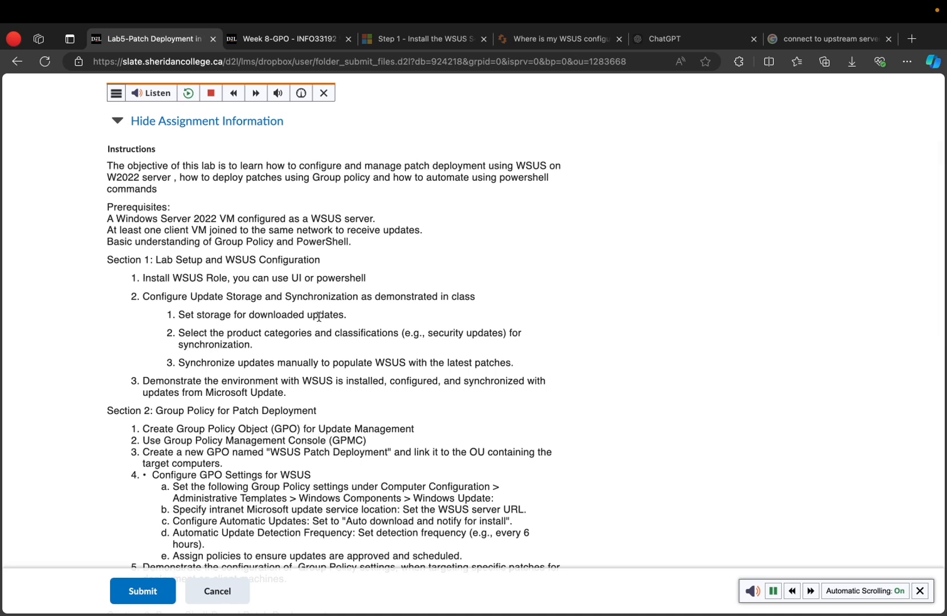
scroll(325, 319, down, 2)
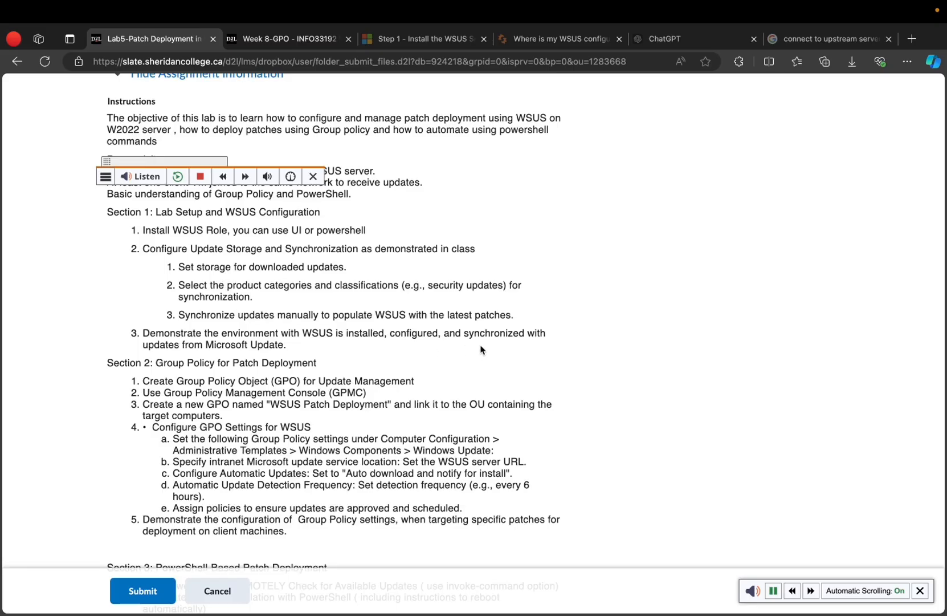
key(ctrl+Left)
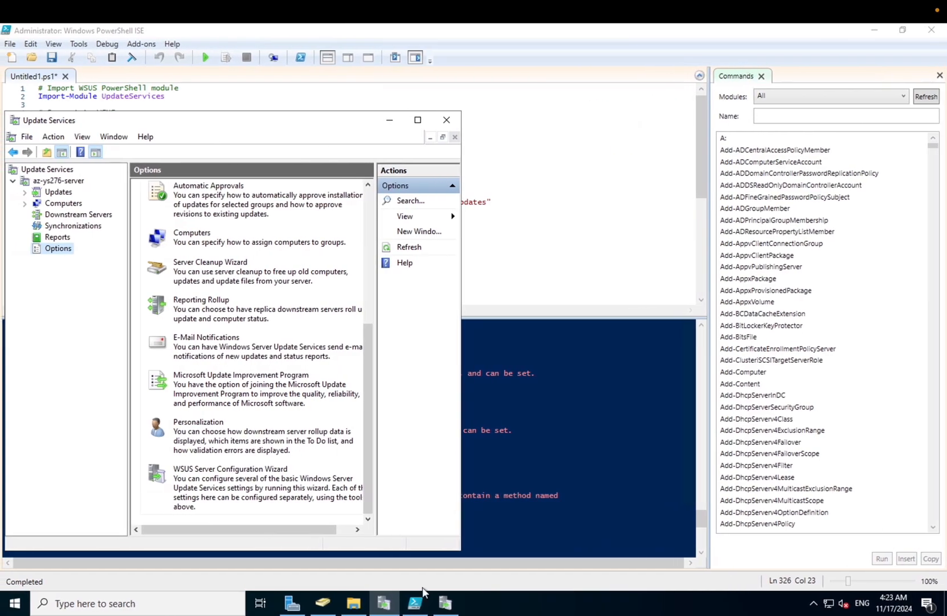
Step: Bring up the other Update Services console and look through its All Updates and Critical Updates views and the Updates summary
click(445, 604)
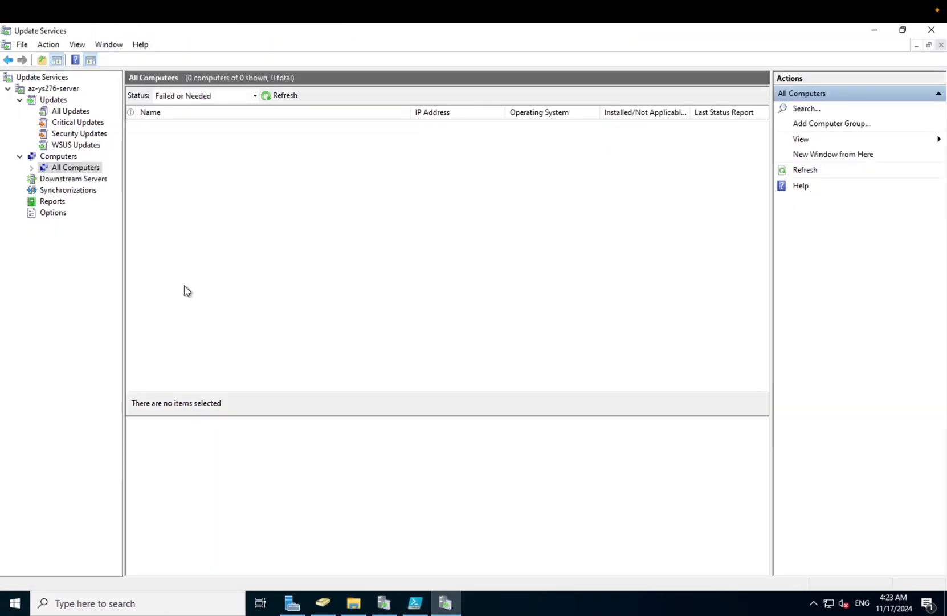
click(71, 113)
click(77, 123)
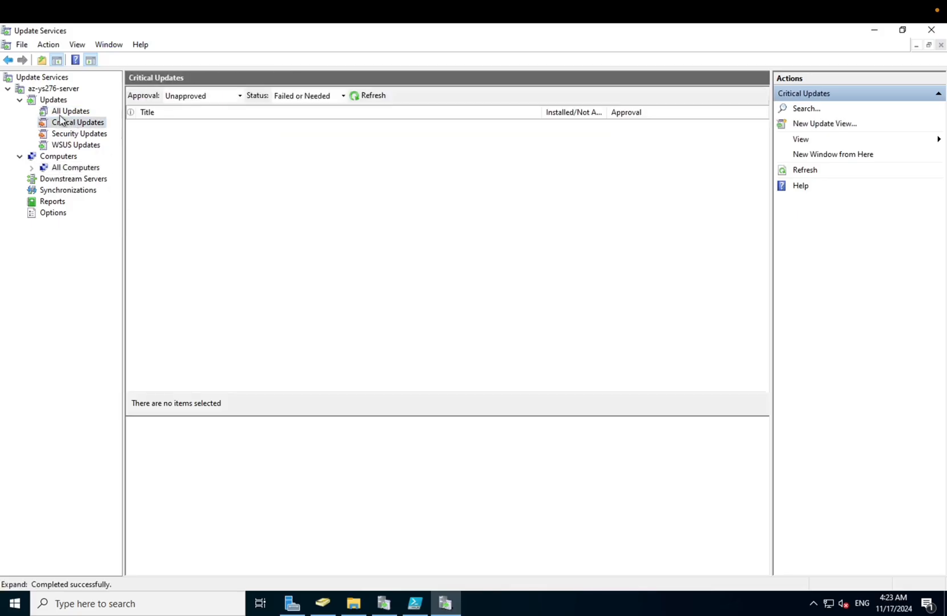
click(57, 101)
click(67, 111)
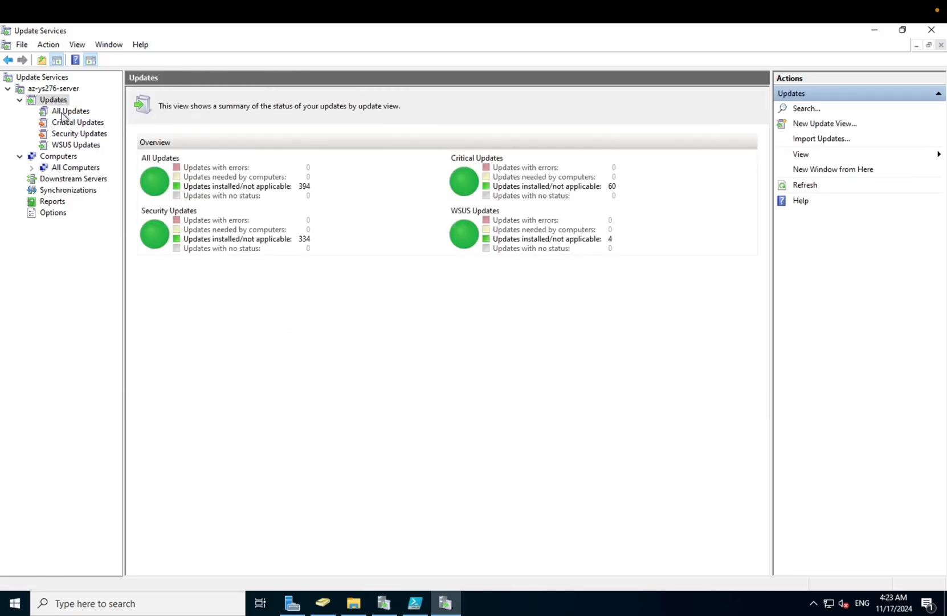
click(53, 100)
Step: Filter the WSUS Updates view to Approved updates with Failed status
click(80, 146)
click(239, 97)
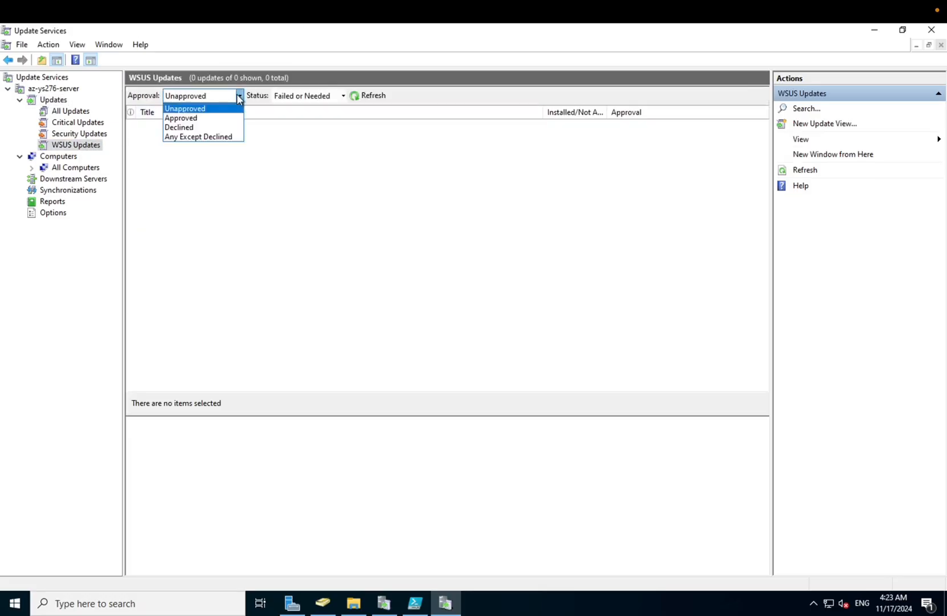
click(219, 117)
click(240, 97)
click(280, 96)
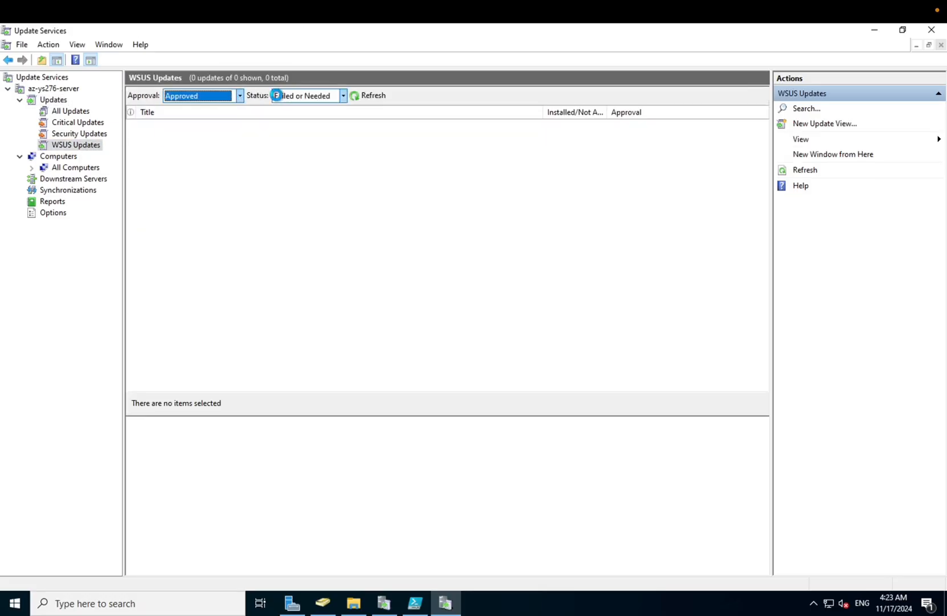
click(279, 96)
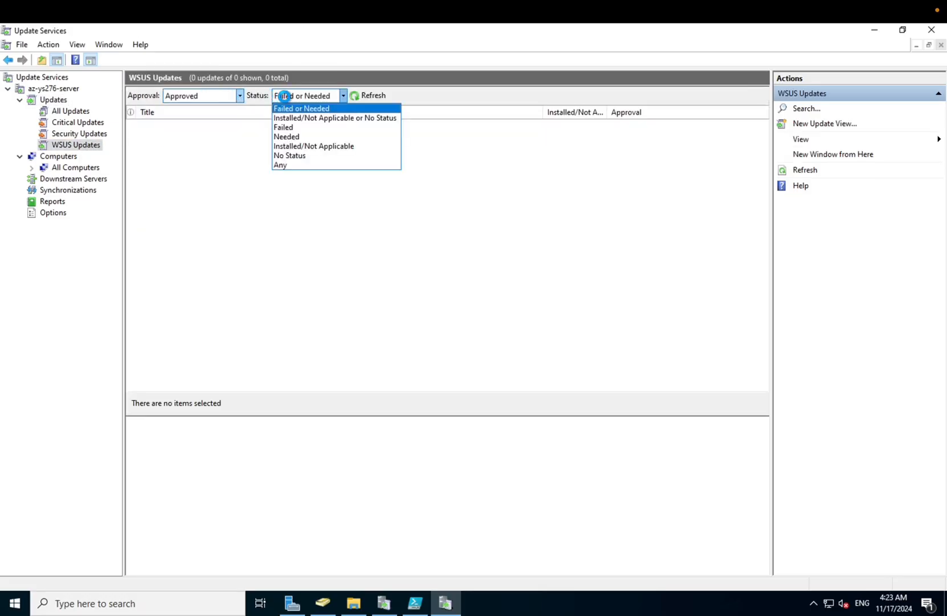
click(288, 127)
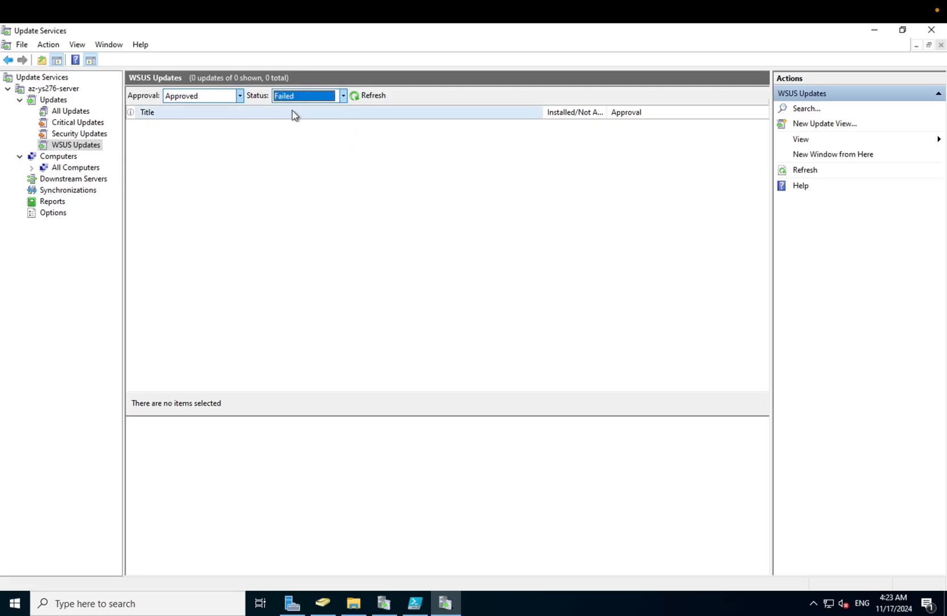
Step: Look through the Computers, Downstream Servers and Options views, opening the WSUS Server Configuration Wizard and cancelling it
click(87, 170)
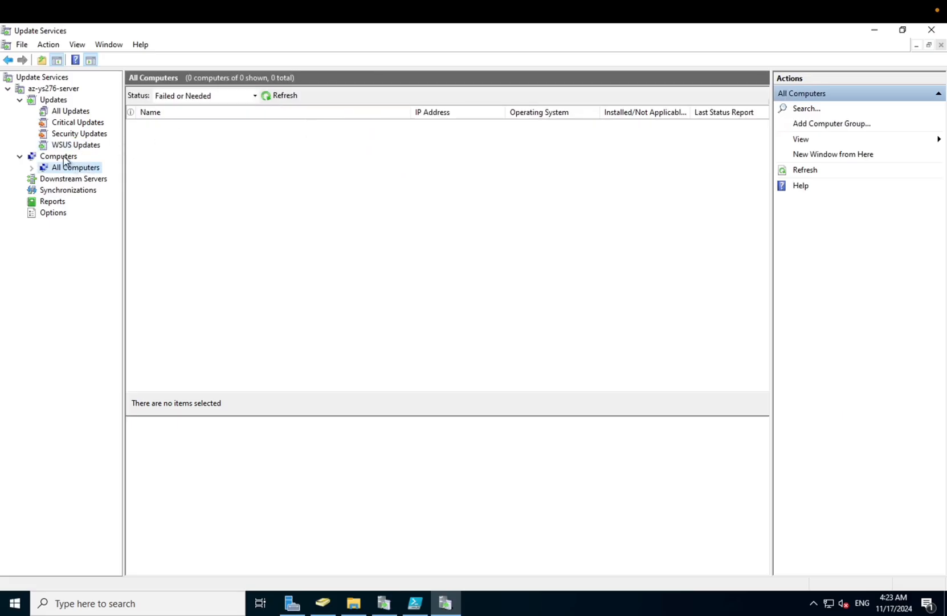
click(64, 158)
click(66, 191)
click(64, 180)
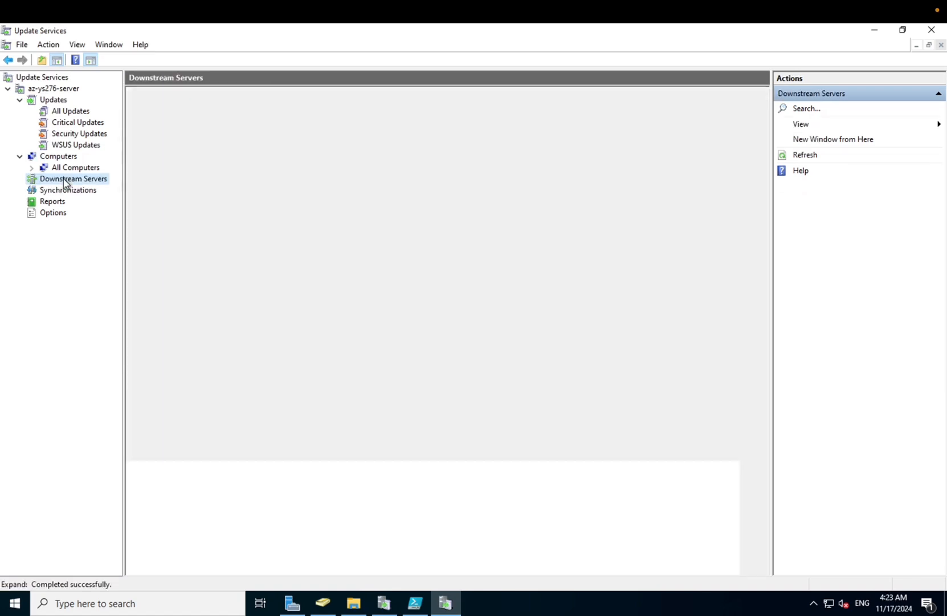
click(61, 214)
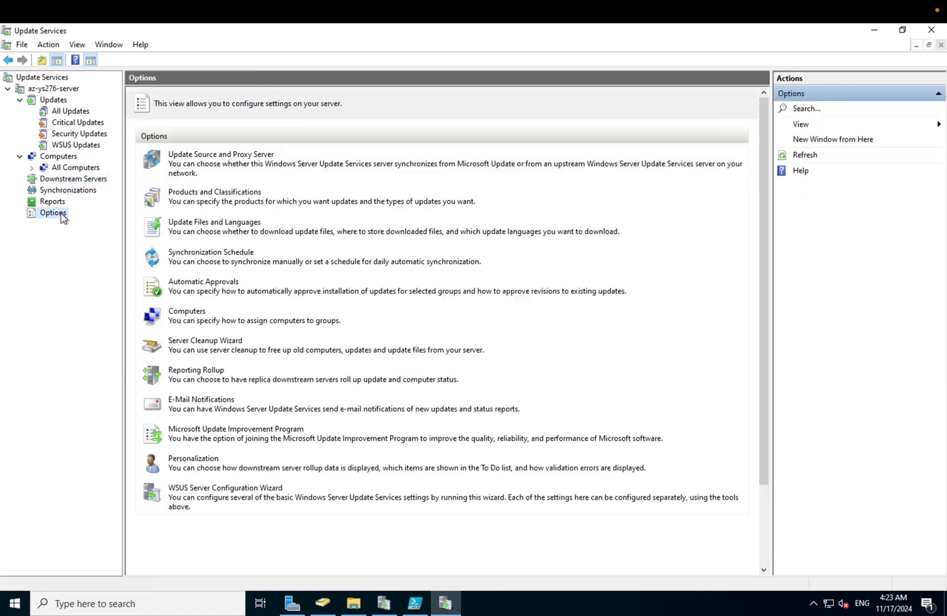
click(221, 487)
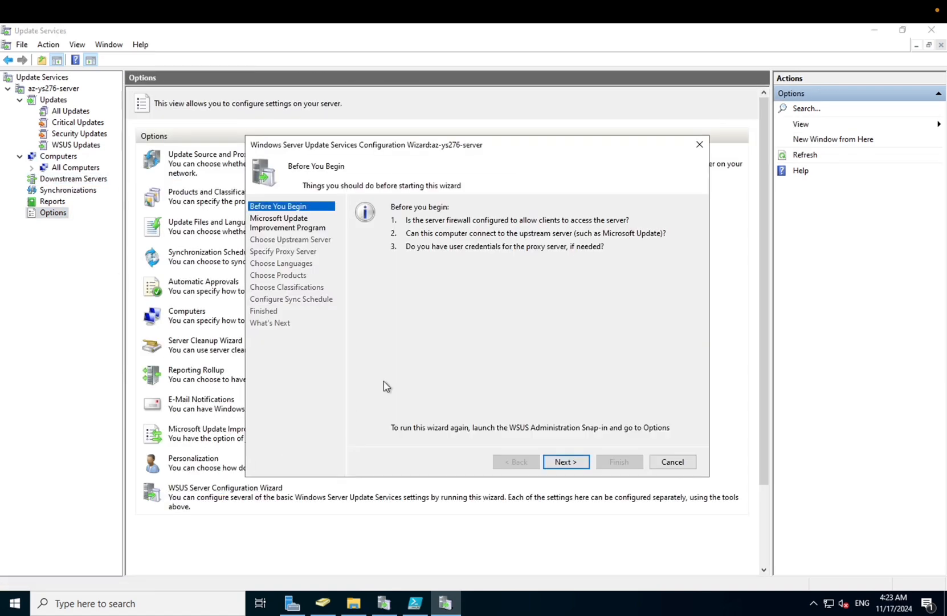
click(673, 462)
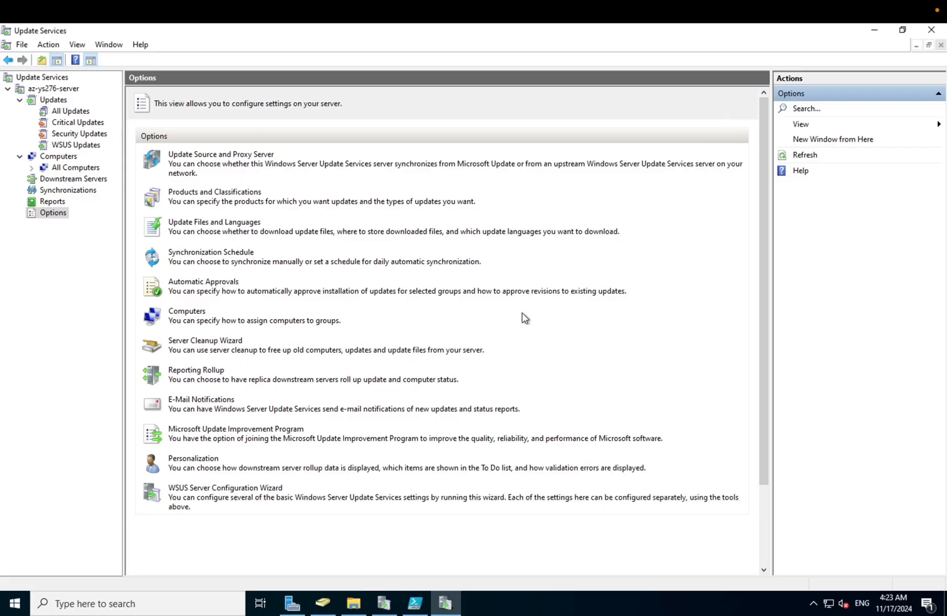
Step: Open the az-ys276-server overview and browse the security updates waiting for approval
click(52, 78)
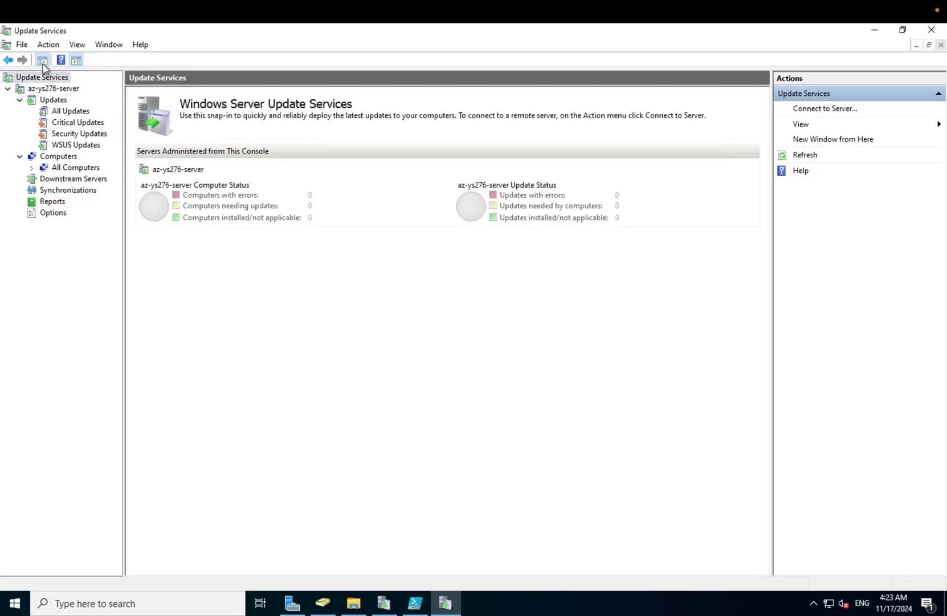
double_click(49, 90)
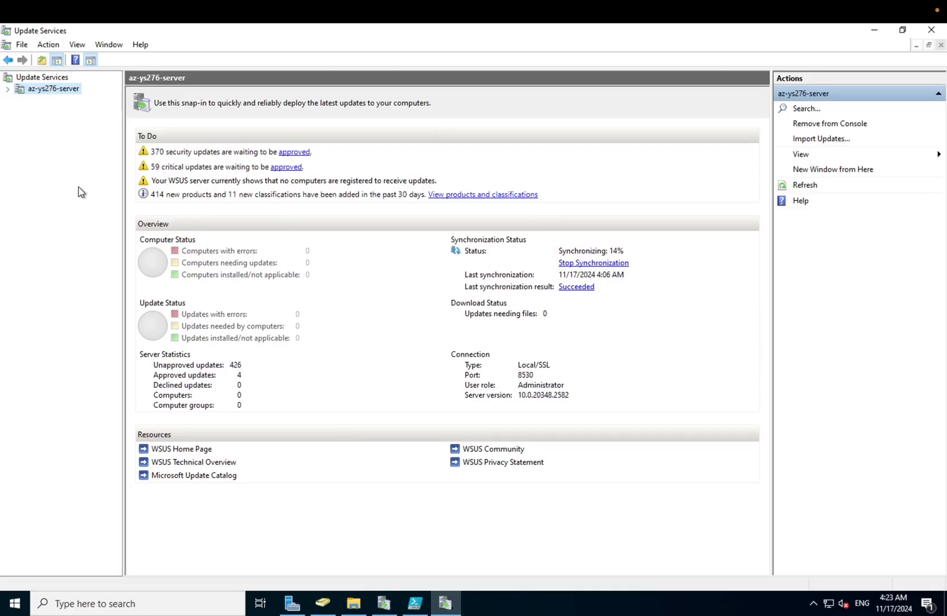
click(285, 153)
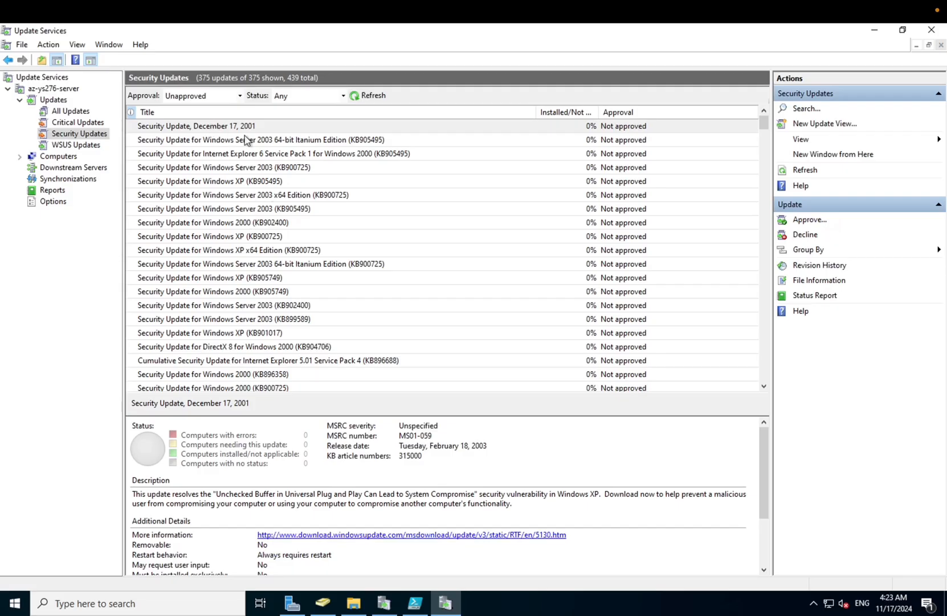
scroll(279, 222, down, 6)
scroll(279, 224, down, 10)
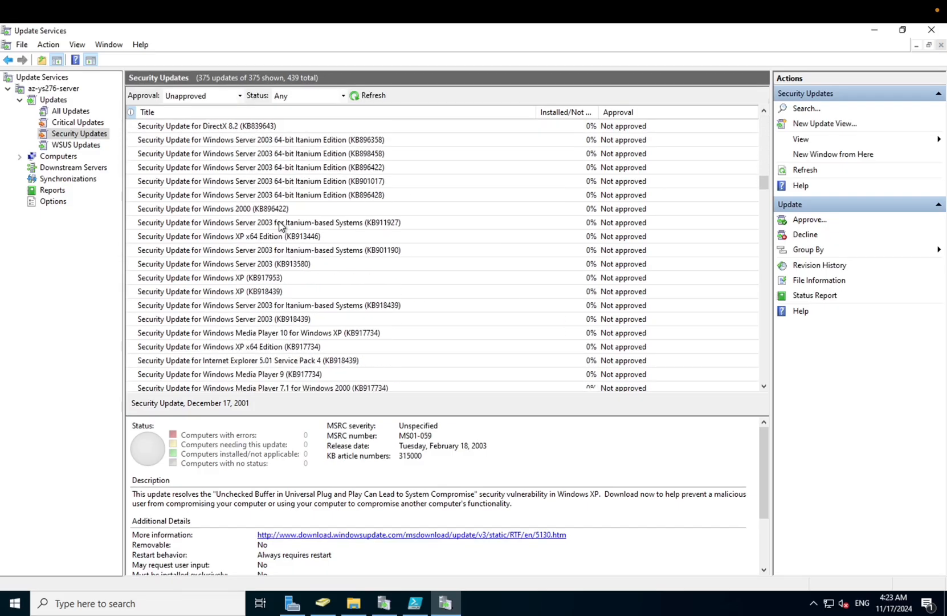
scroll(279, 223, up, 16)
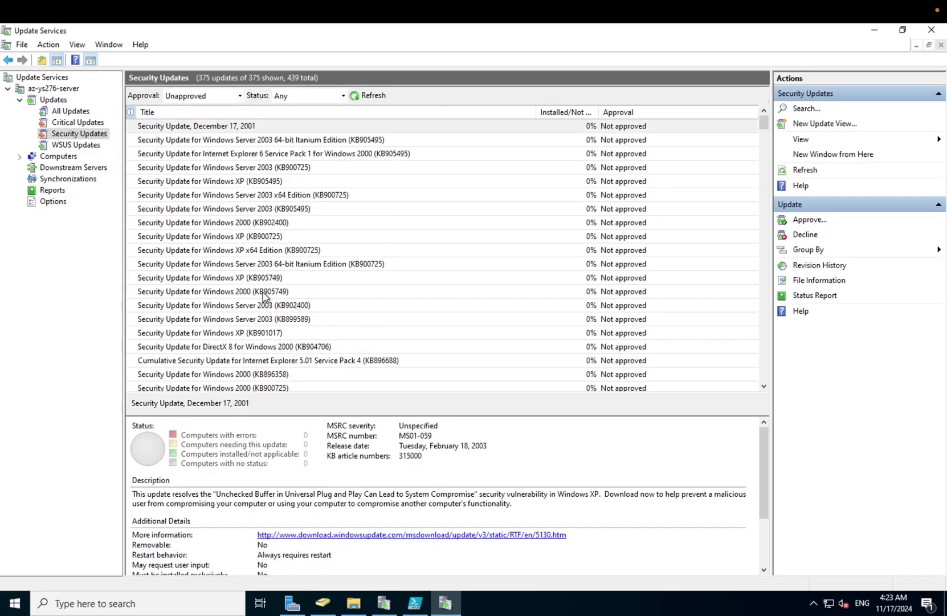
scroll(296, 214, down, 8)
scroll(296, 214, up, 8)
Step: Check the Critical Updates view with the Unapproved filter, and browse further through the unapproved Security Updates list
click(93, 123)
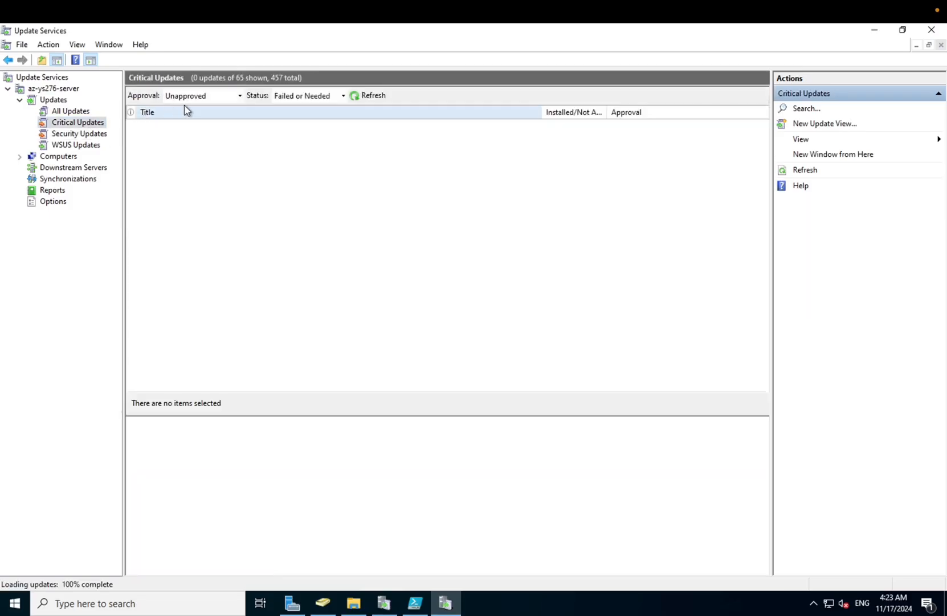
click(195, 96)
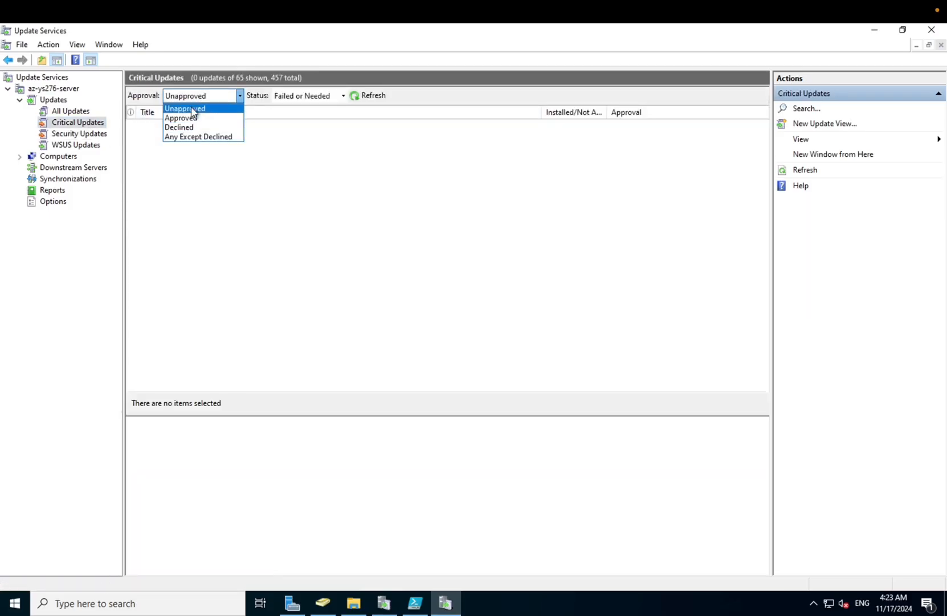
click(188, 108)
click(96, 134)
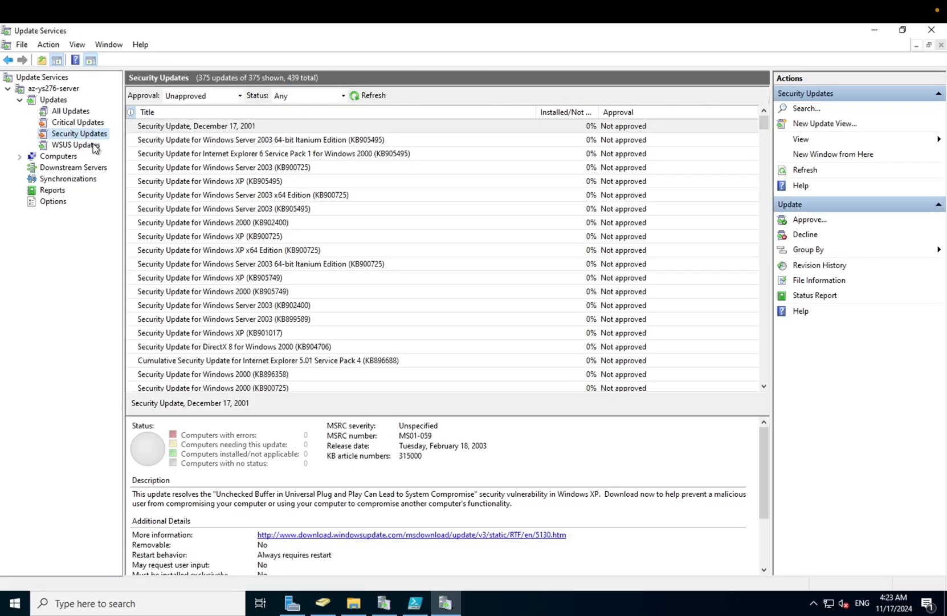
click(93, 144)
click(88, 135)
scroll(208, 272, down, 10)
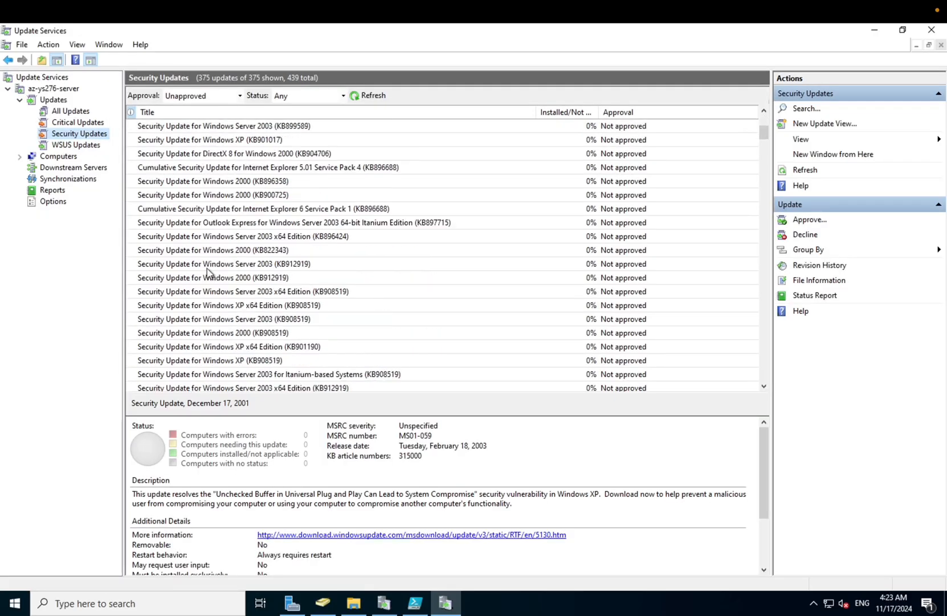
scroll(208, 273, down, 15)
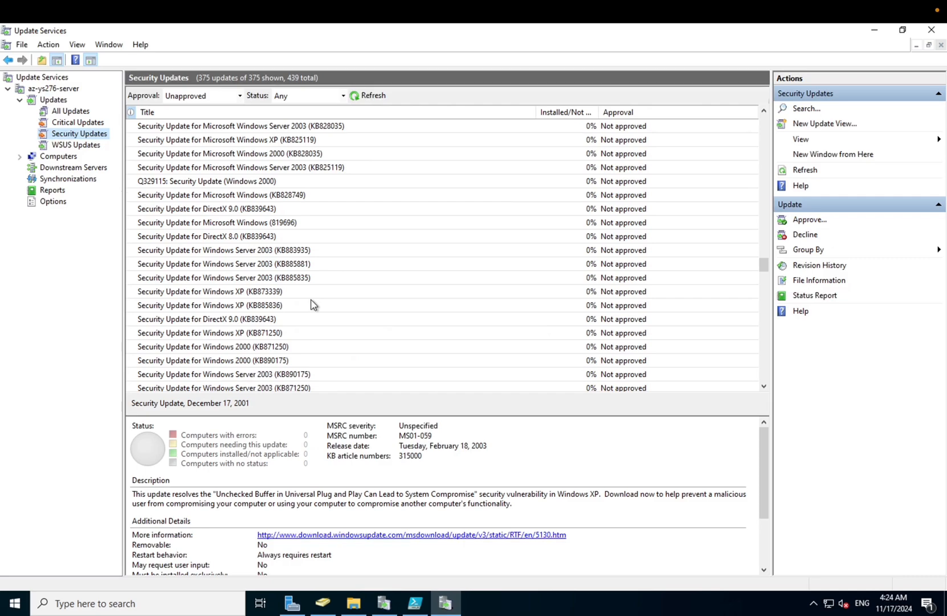
Step: Check the Group Policy section of the Lab5 assignment instructions and open Group Policy Management on the server
key(ctrl+Right)
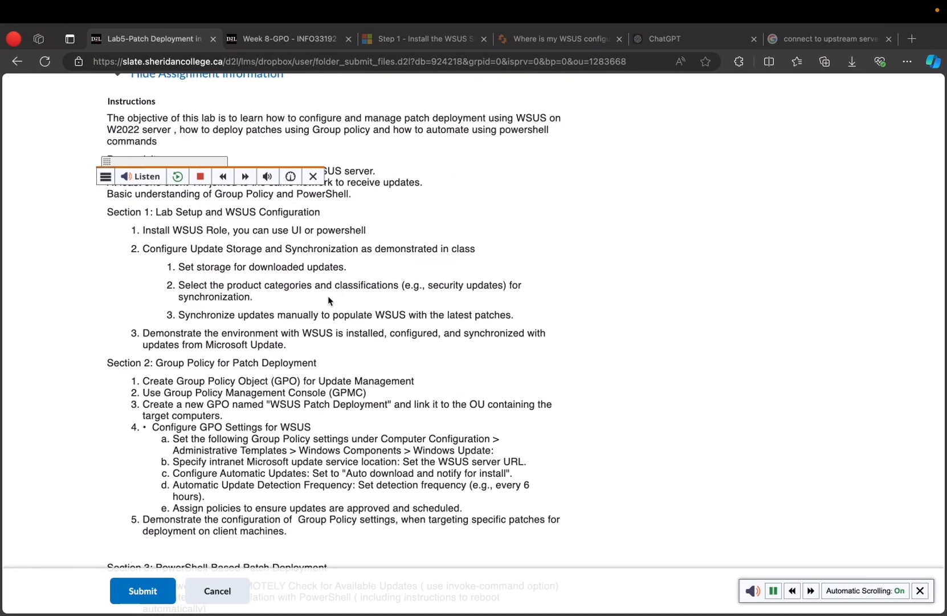
scroll(328, 300, down, 3)
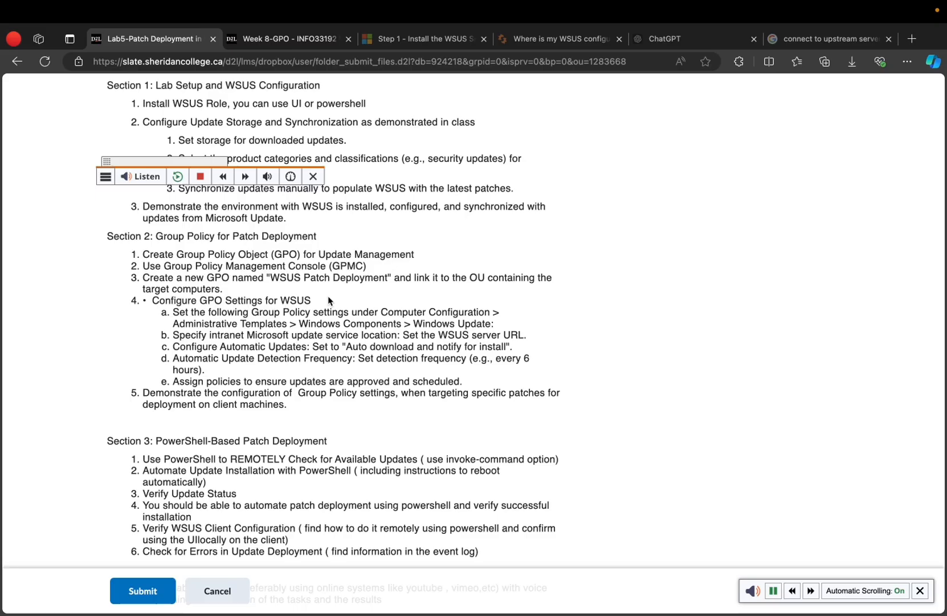
key(ctrl+Left)
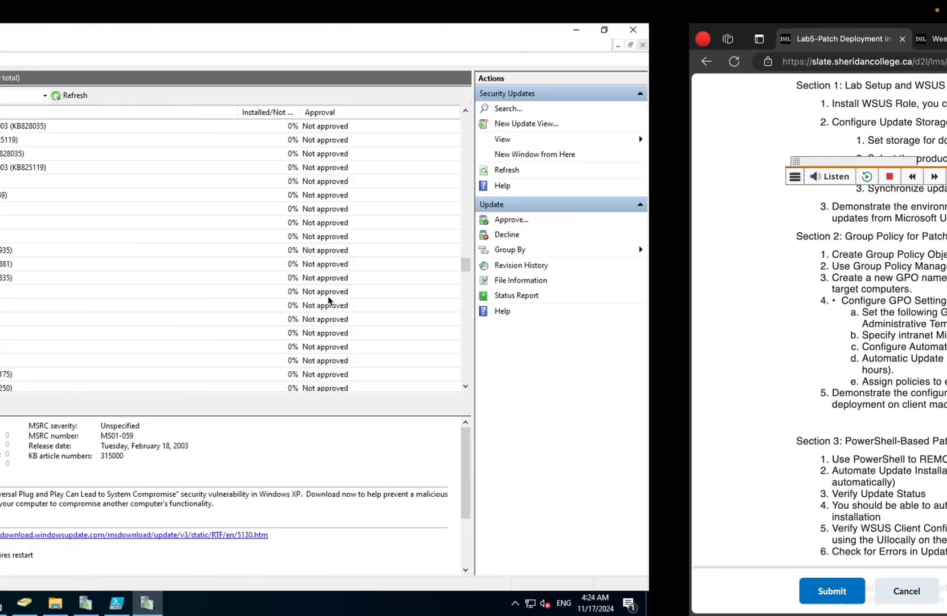
click(195, 603)
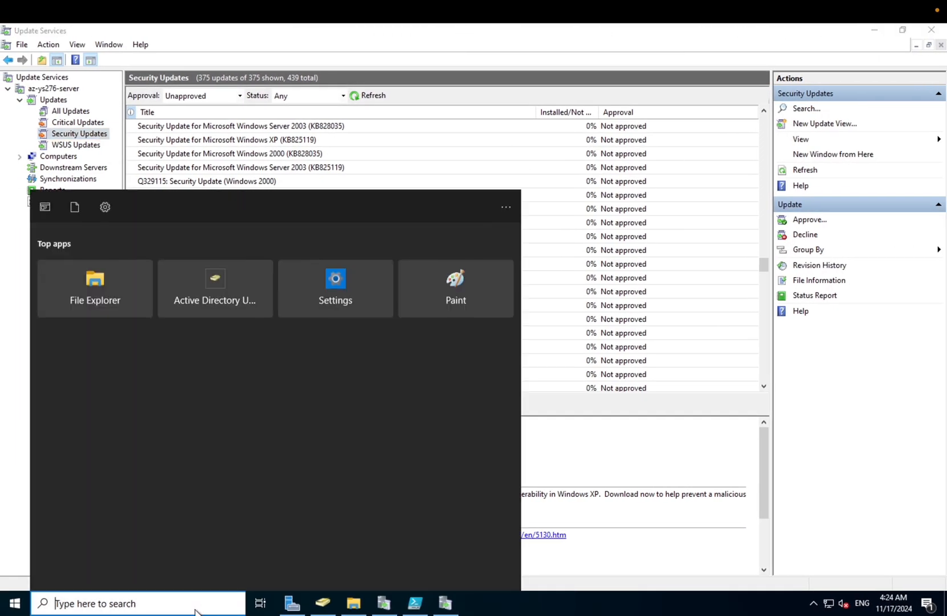
text(group)
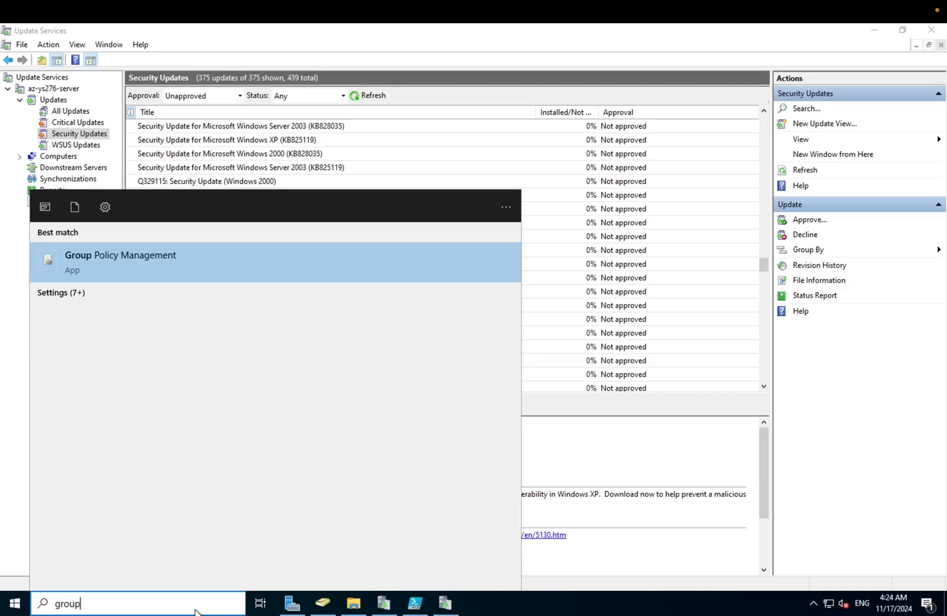
key(Return)
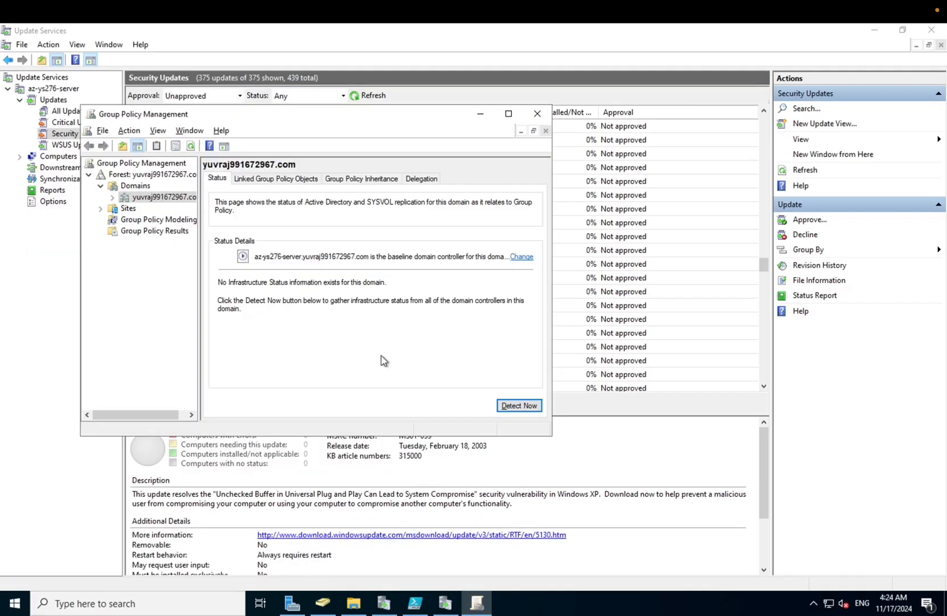
Step: Create a new GPO named "WSUS Patch Deployment" in the domain and link it there
click(139, 164)
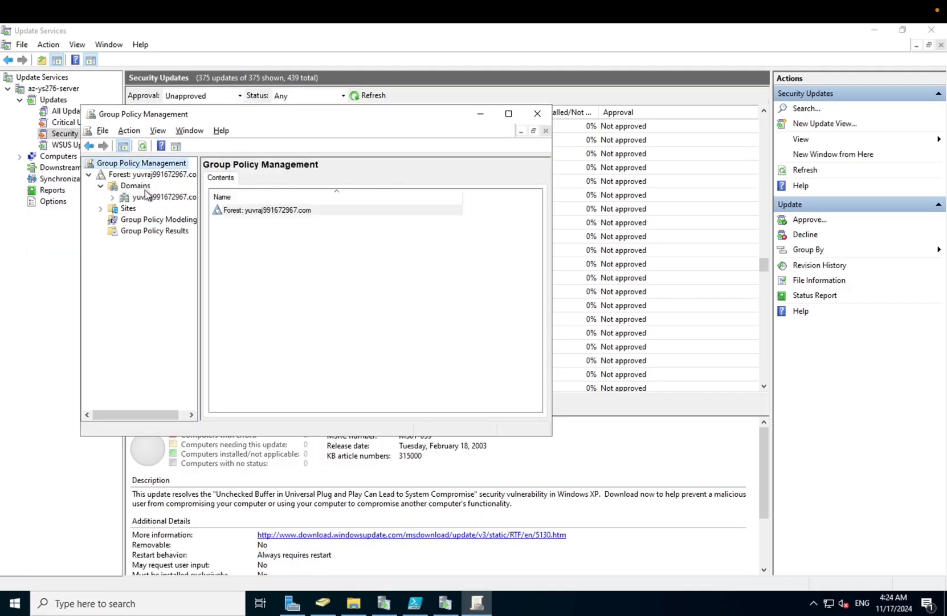
double_click(147, 195)
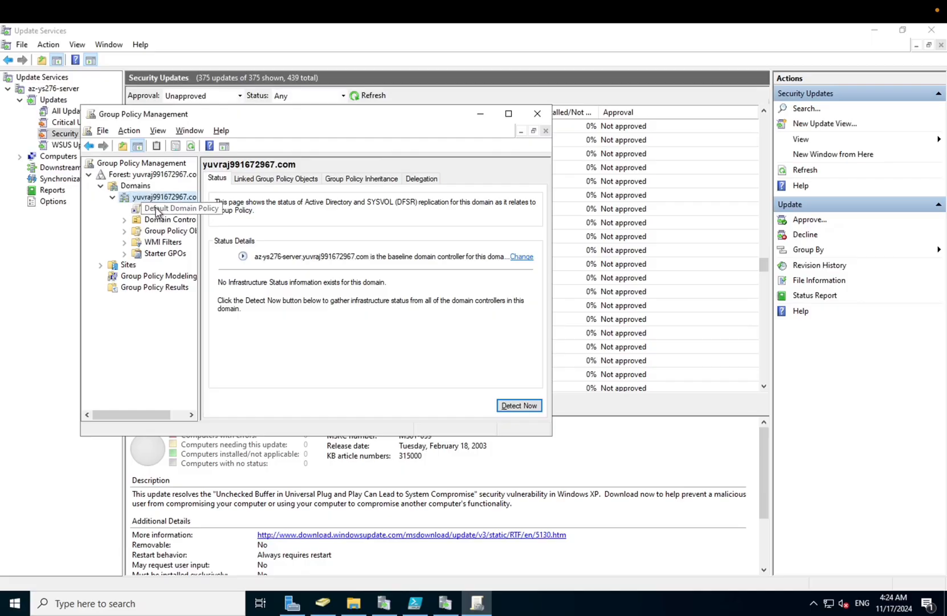
right_click(158, 197)
click(193, 203)
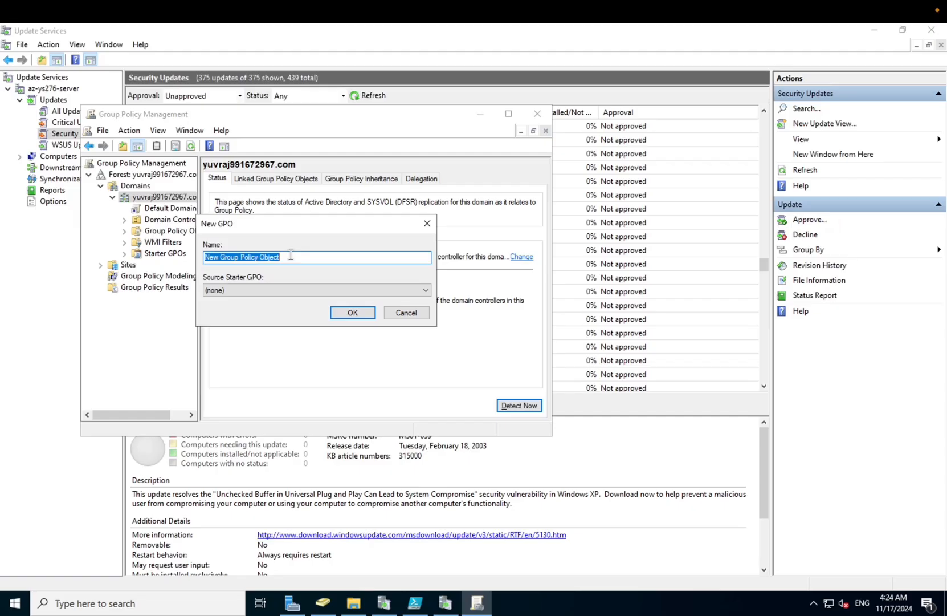
text(WSUS )
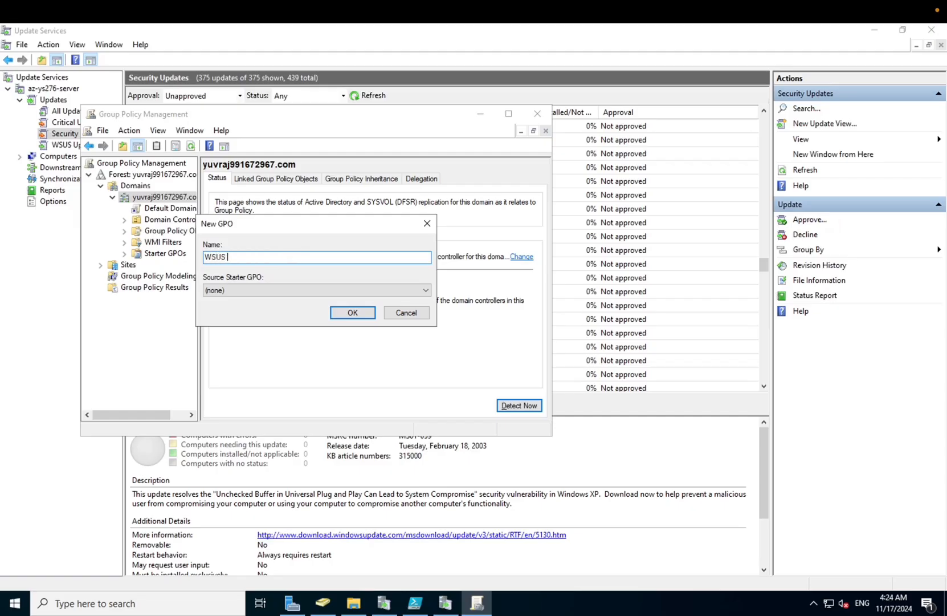
text(Patch Deployment)
click(352, 313)
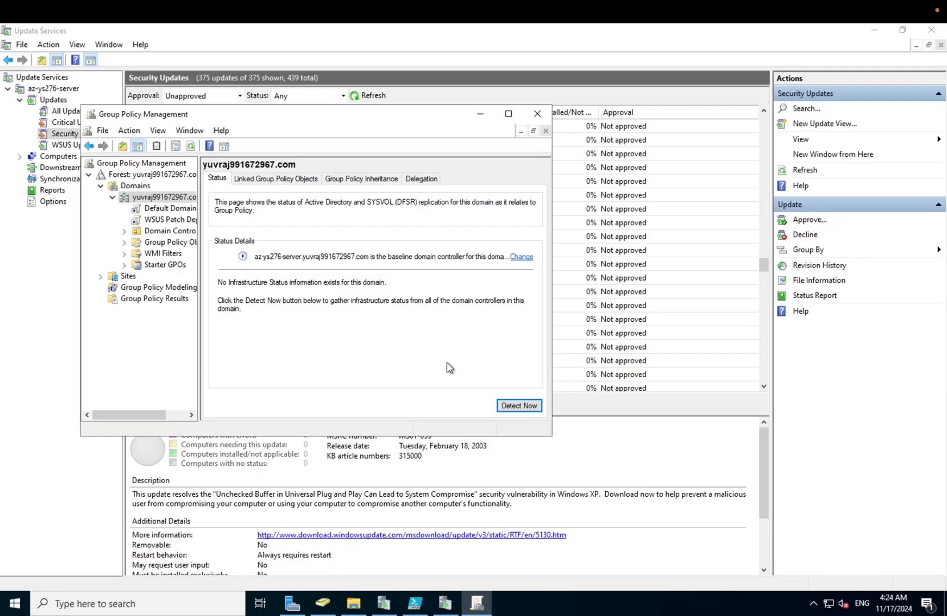
Step: Open the WSUS Patch Deployment GPO for editing, acknowledging the notice about linked GPO changes
click(166, 222)
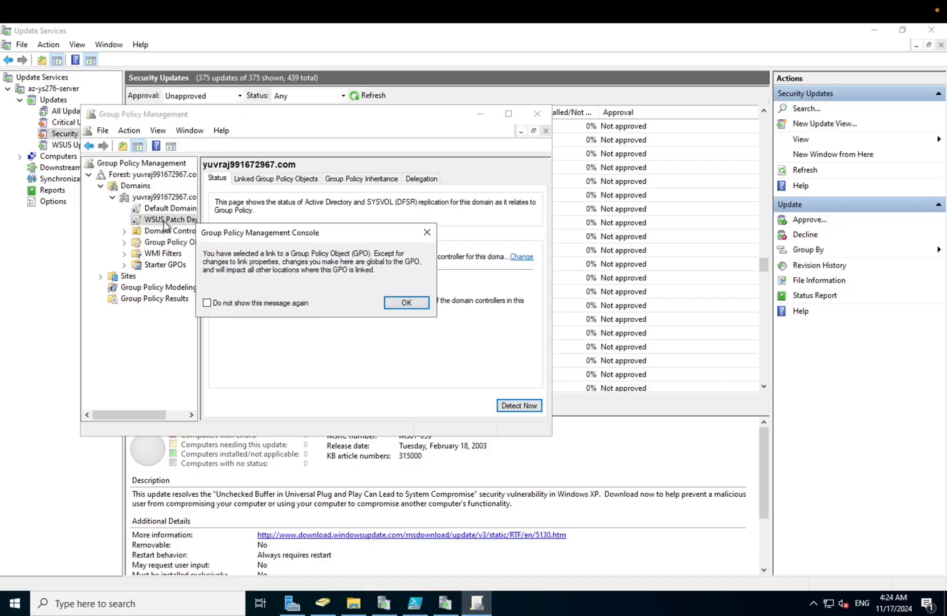
click(405, 303)
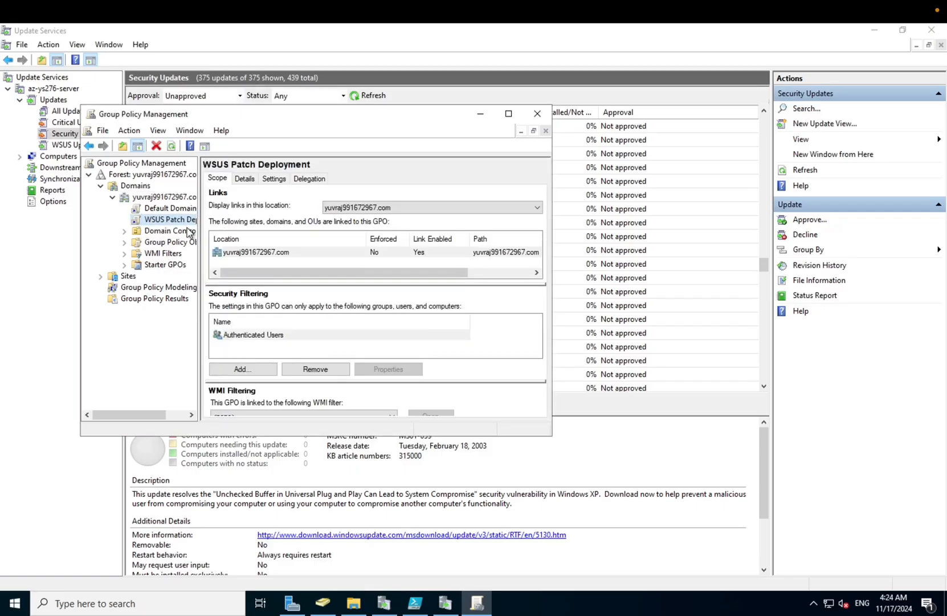
right_click(173, 224)
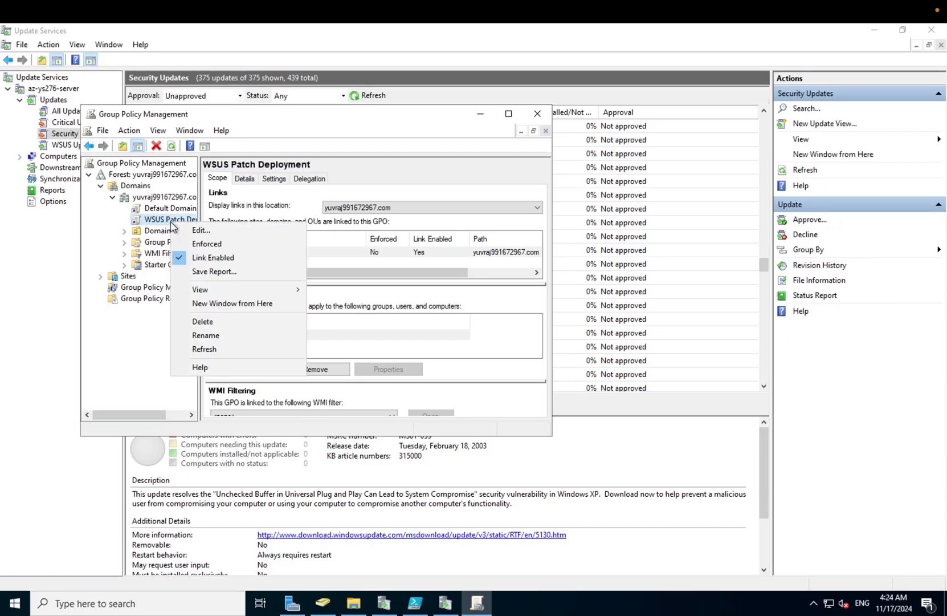
click(200, 230)
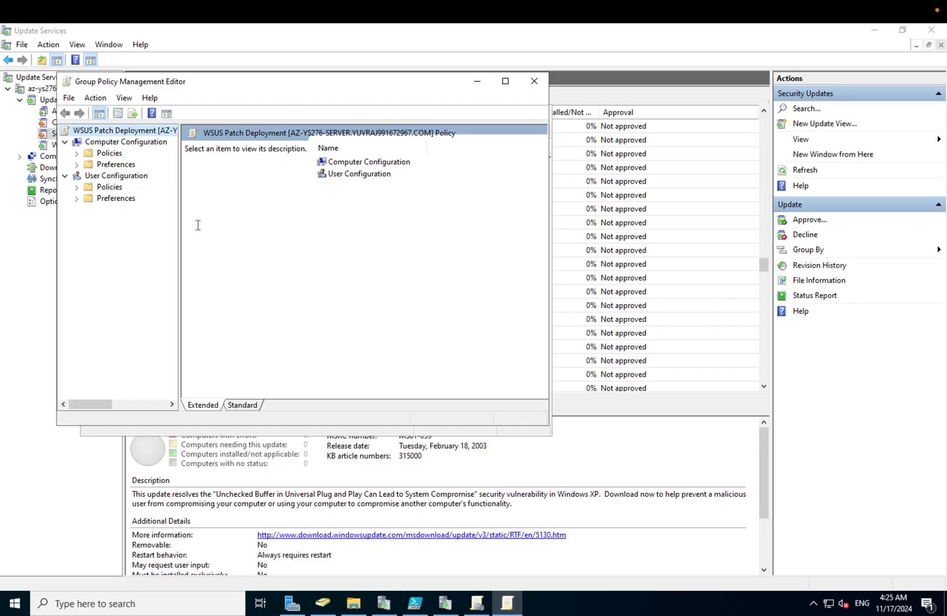
Step: Open the Windows Update policy settings in Computer Configuration, under Policies, Administrative Templates, Windows Components
double_click(132, 145)
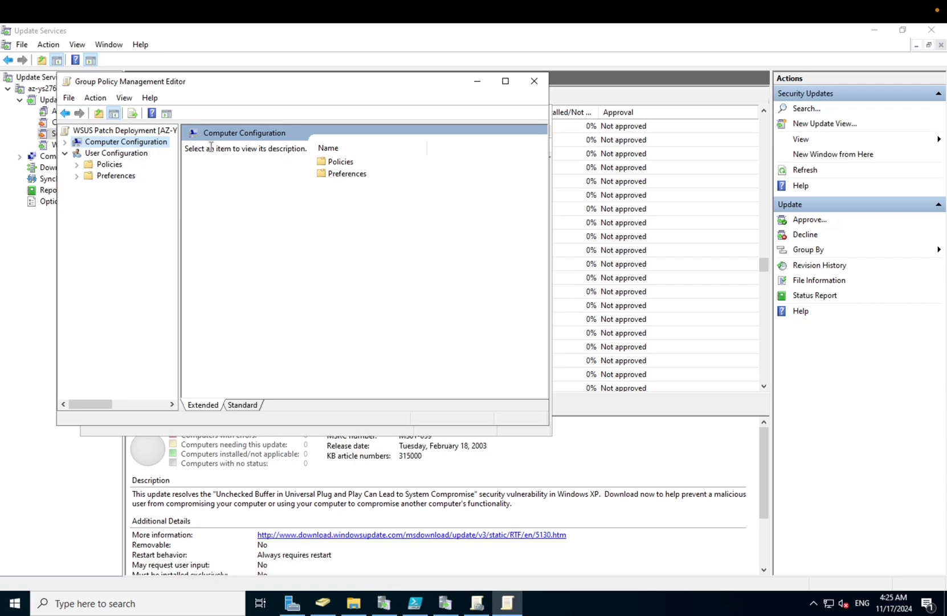
right_click(137, 146)
click(126, 153)
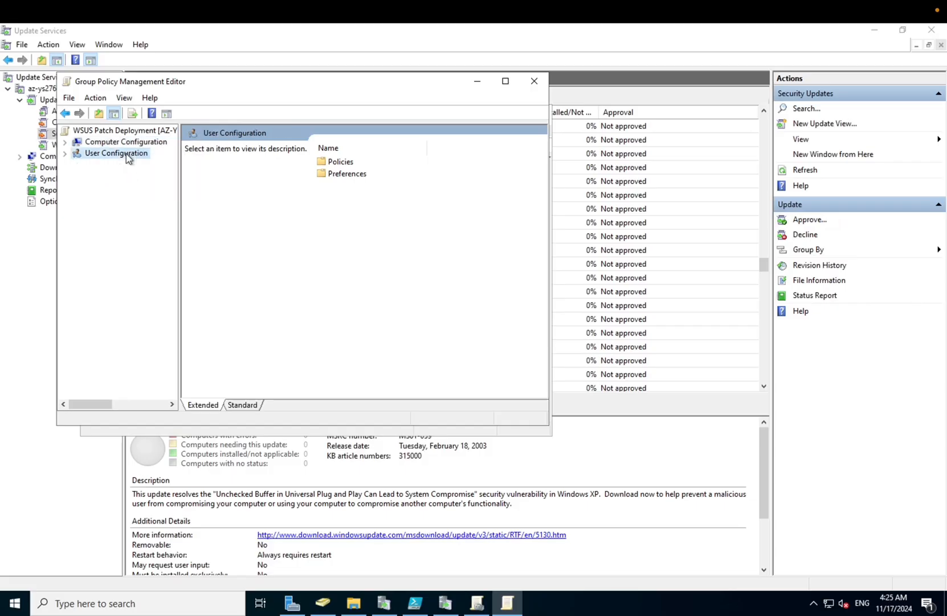
click(120, 143)
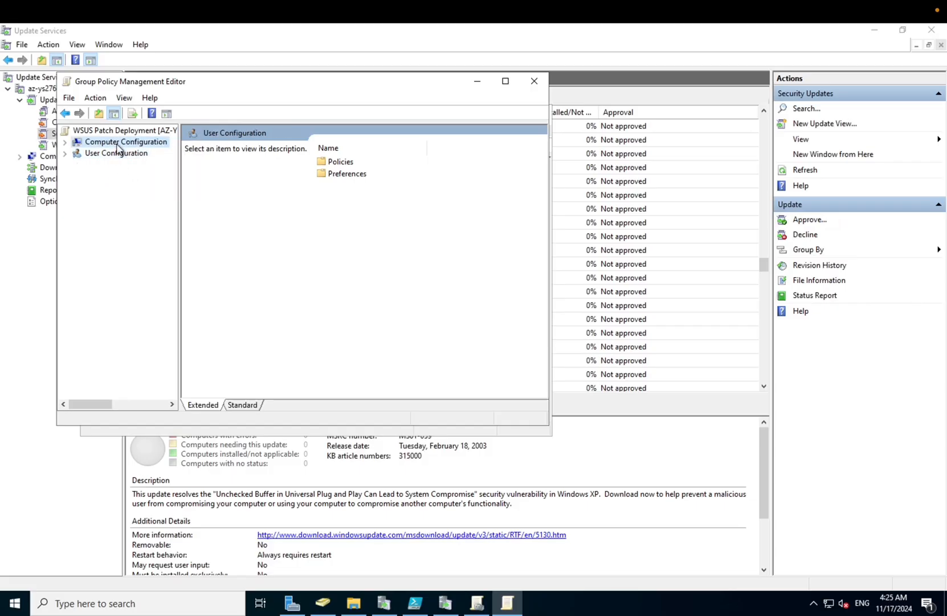
click(66, 143)
double_click(108, 154)
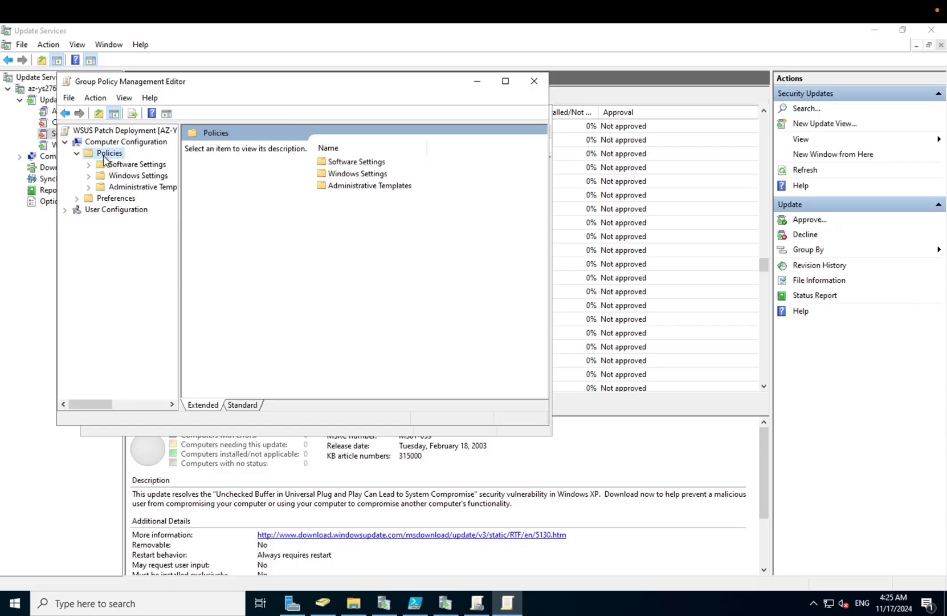
click(127, 187)
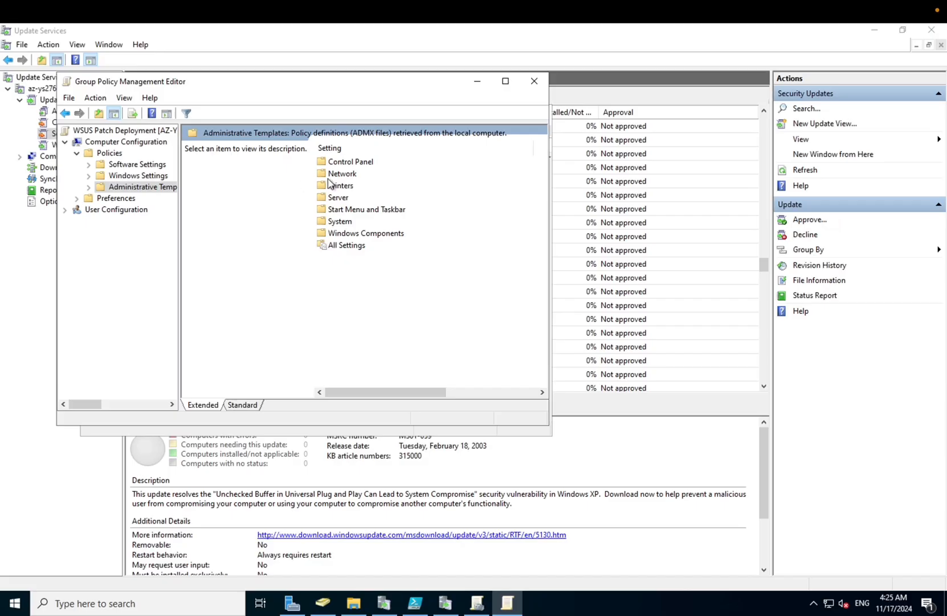
double_click(334, 233)
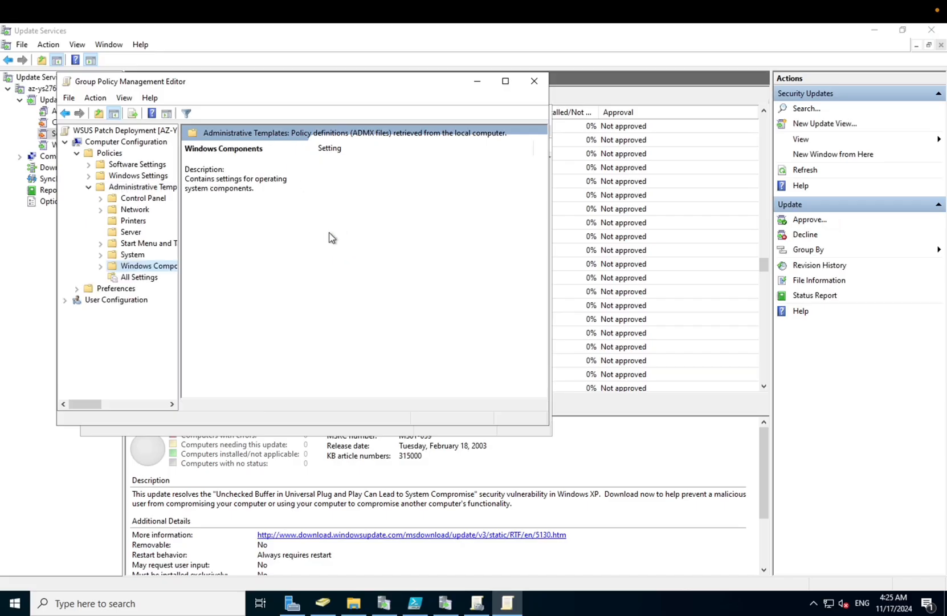
scroll(334, 236, down, 20)
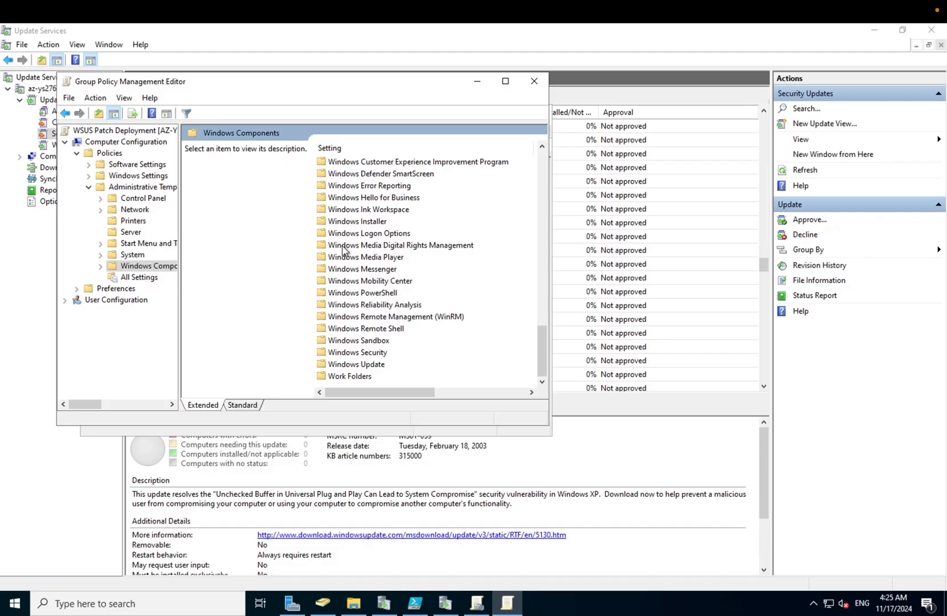
double_click(341, 365)
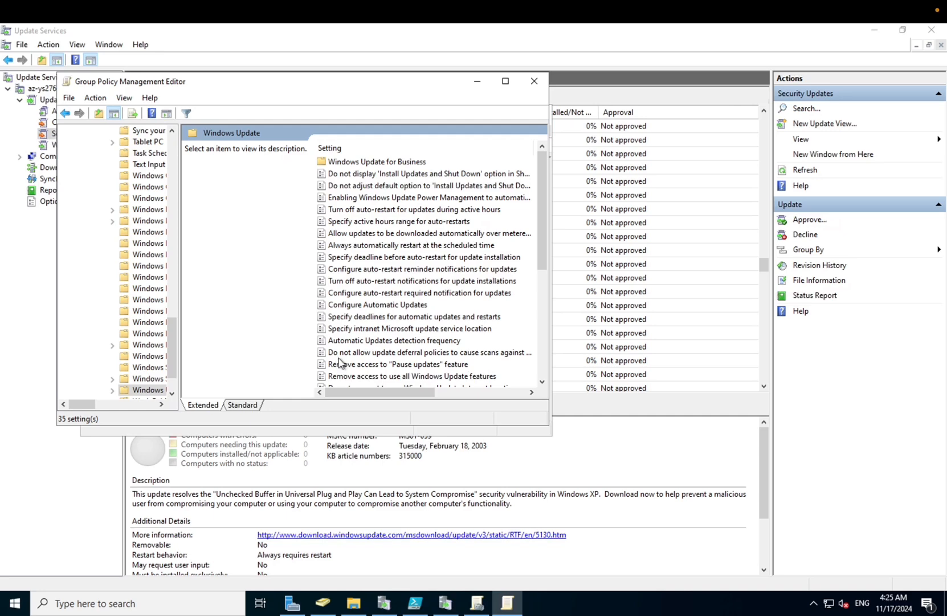
Step: Look through the Windows Update settings for "Specify intranet Microsoft update service location" and open that policy for editing
scroll(356, 303, down, 6)
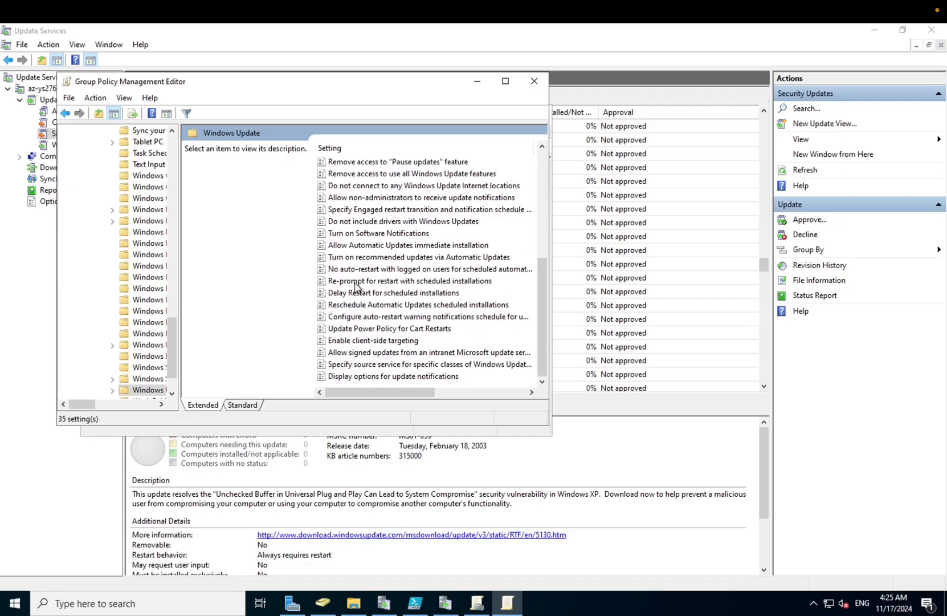
click(361, 367)
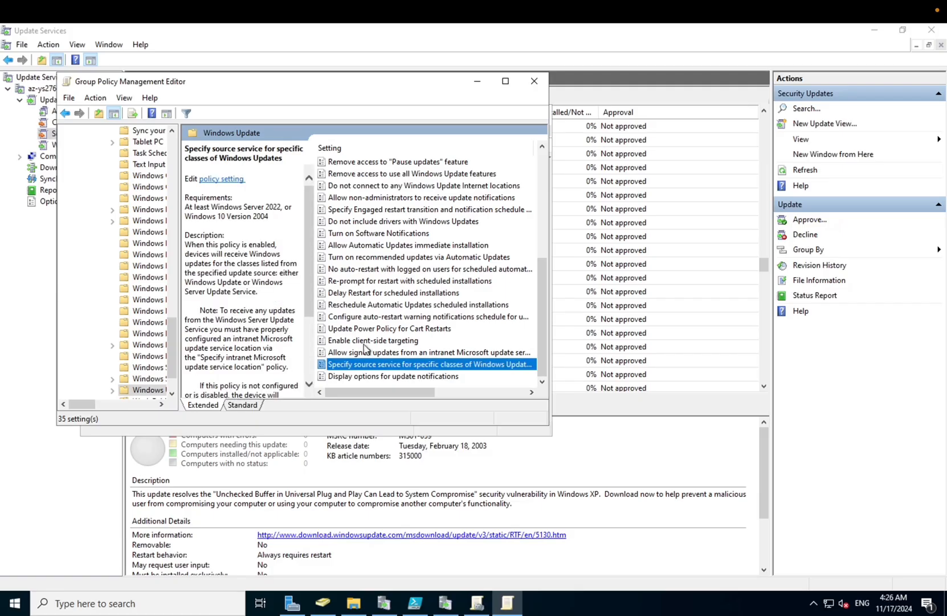
scroll(366, 334, up, 6)
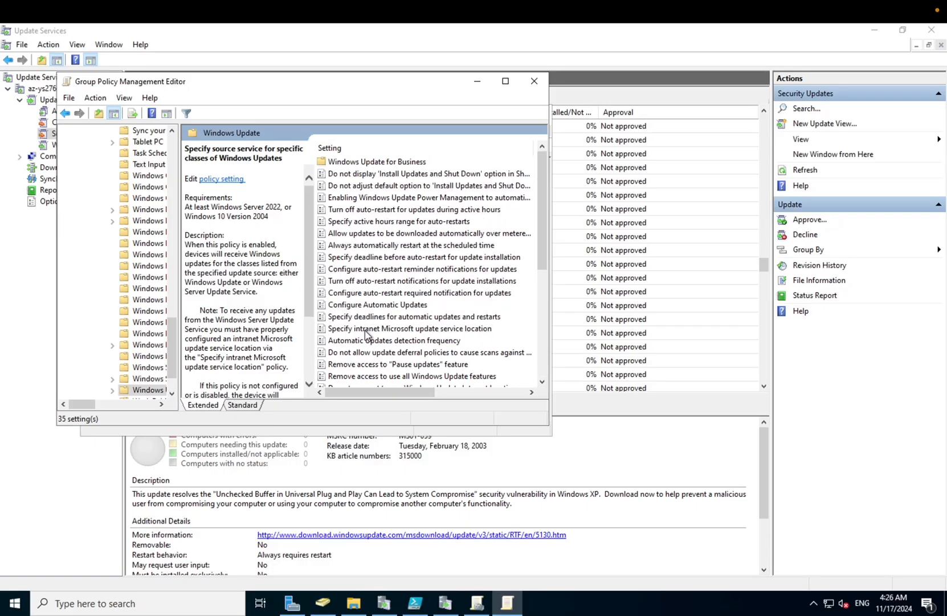
click(367, 209)
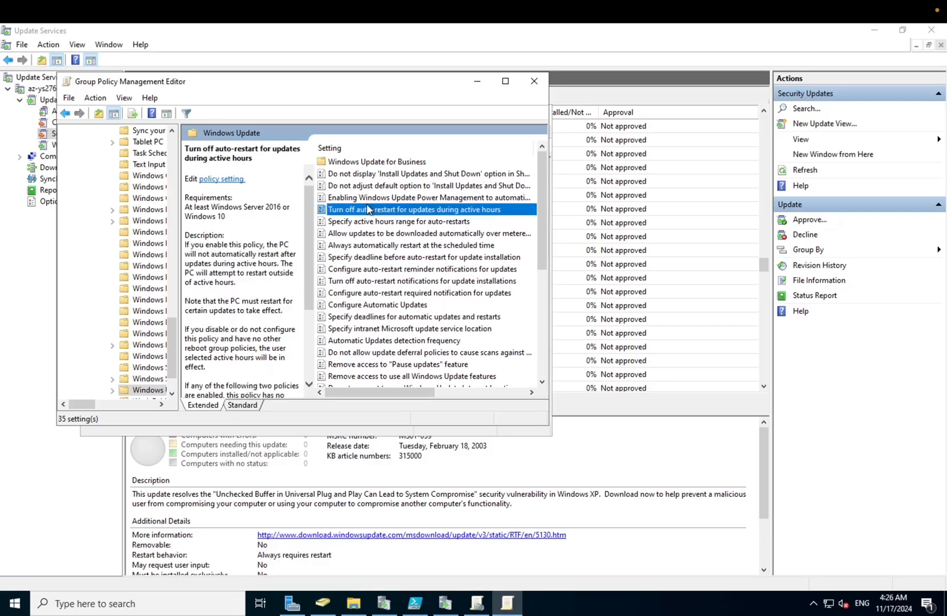
key(Down)
key(Down)
key(Down)
key(Down)
key(Down)
key(Down)
key(Down)
key(Down)
key(Down)
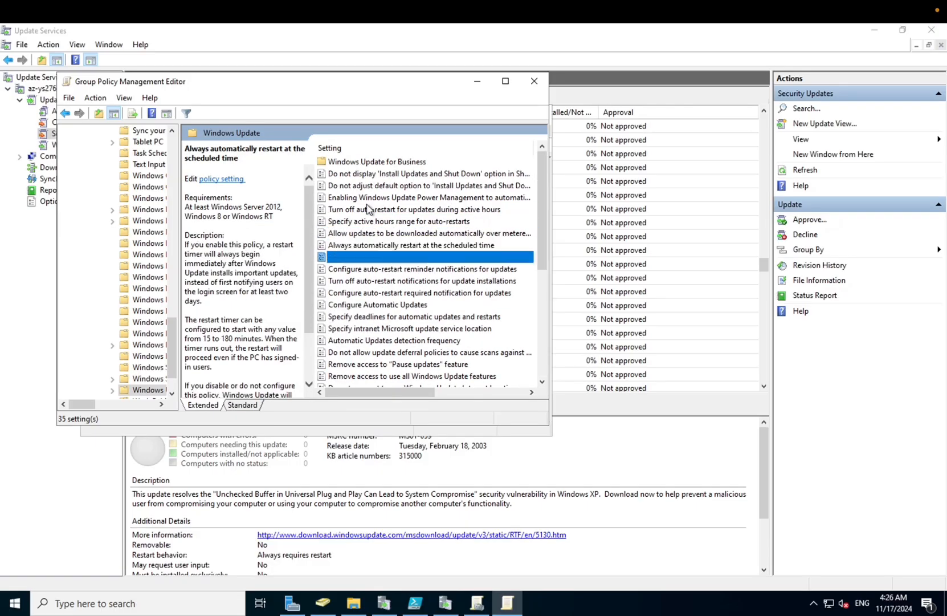
key(Down)
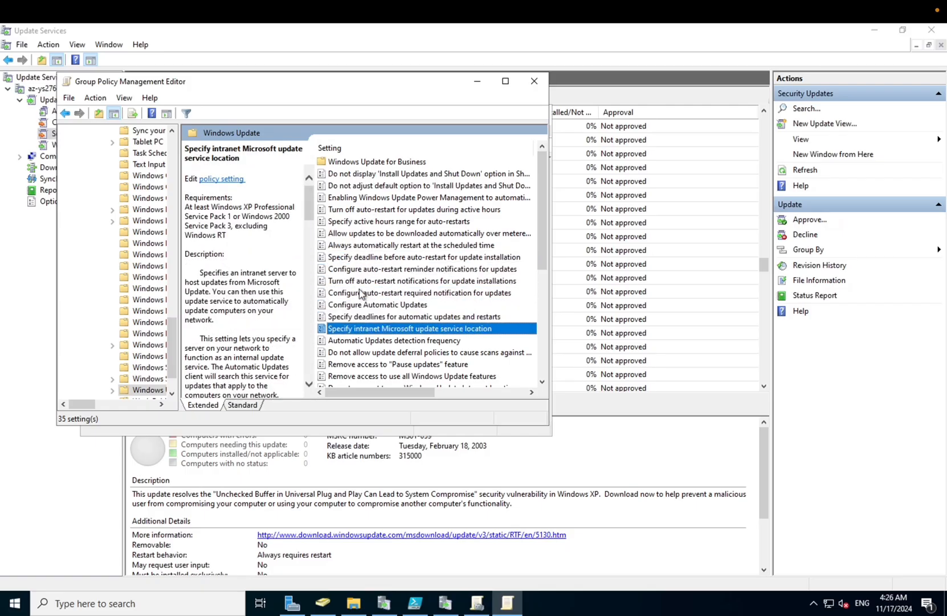
click(228, 178)
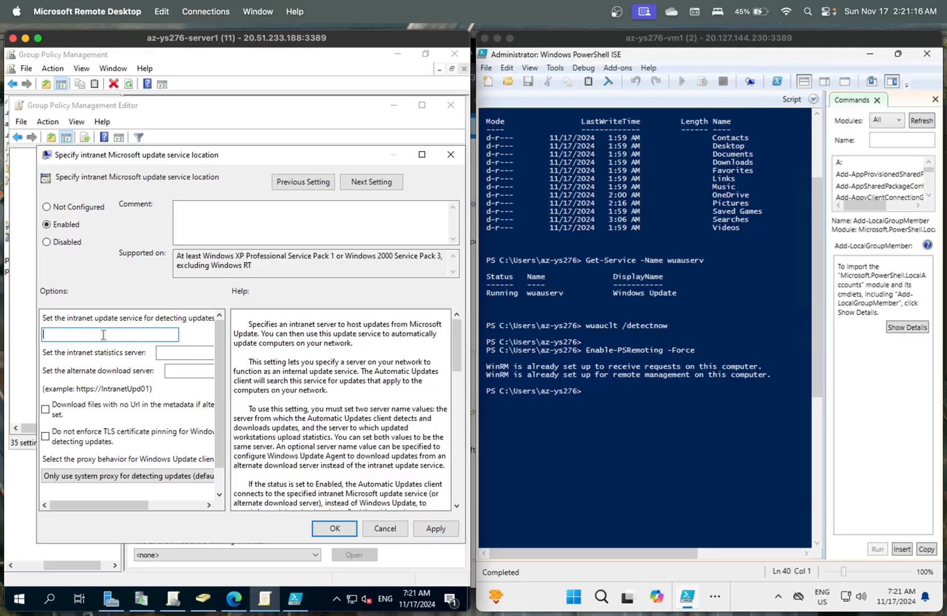
key(super)
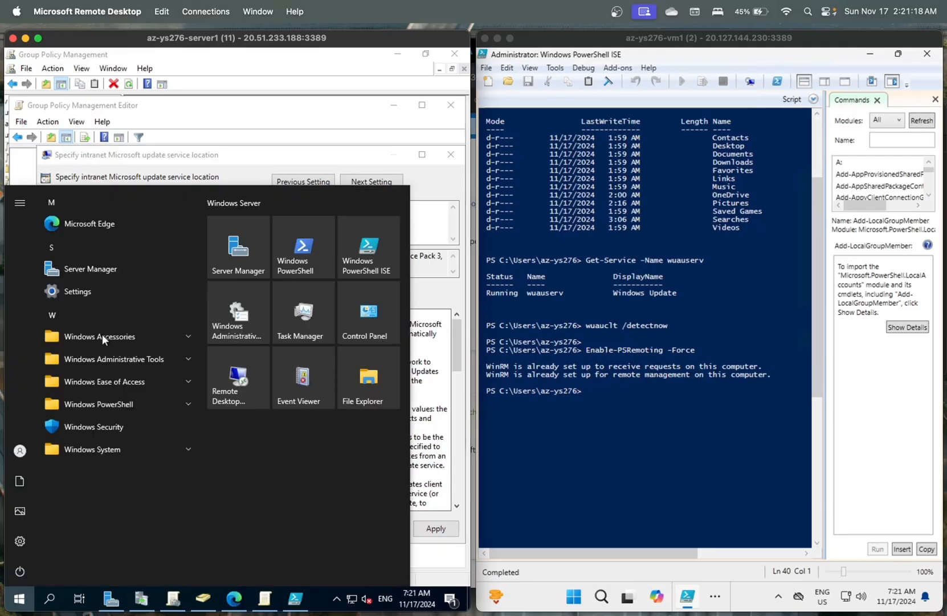
key(Escape)
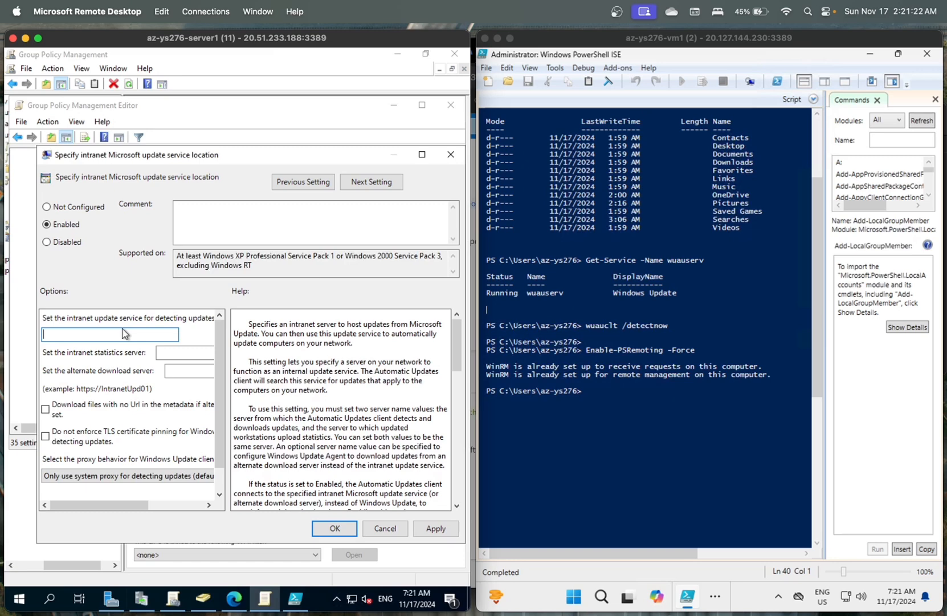
text(http://az-ys276-server1)
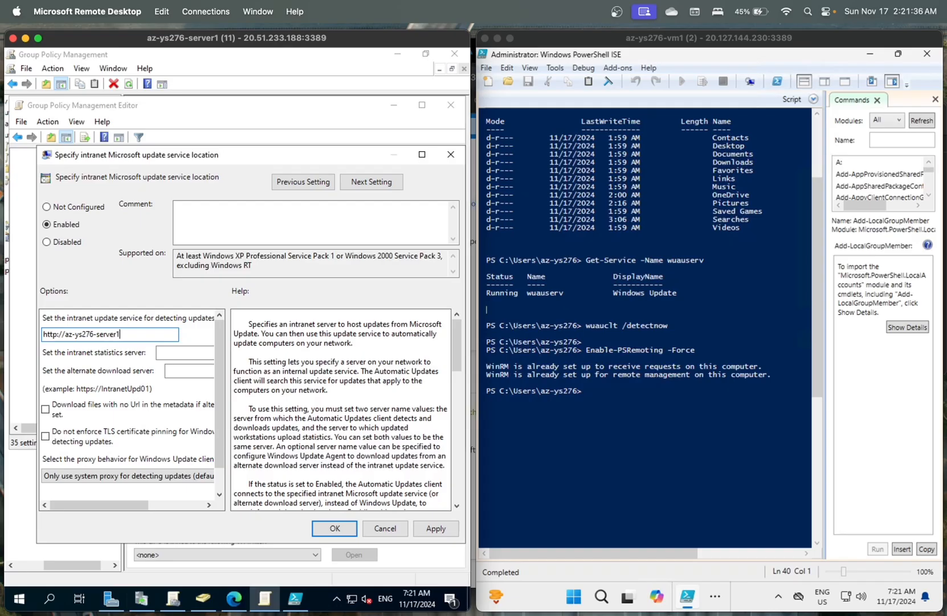
text(:8530)
double_click(107, 333)
key(ctrl+c)
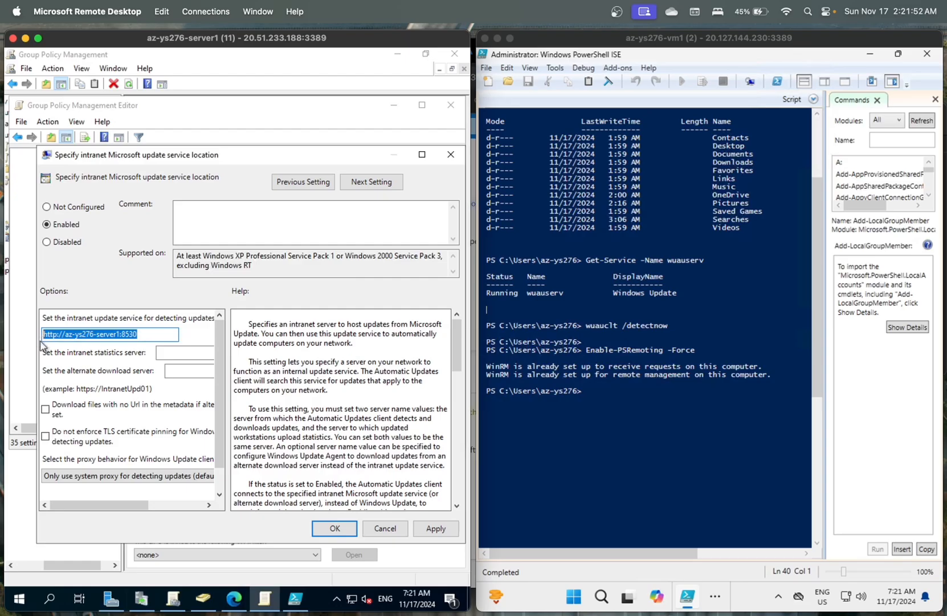
click(163, 352)
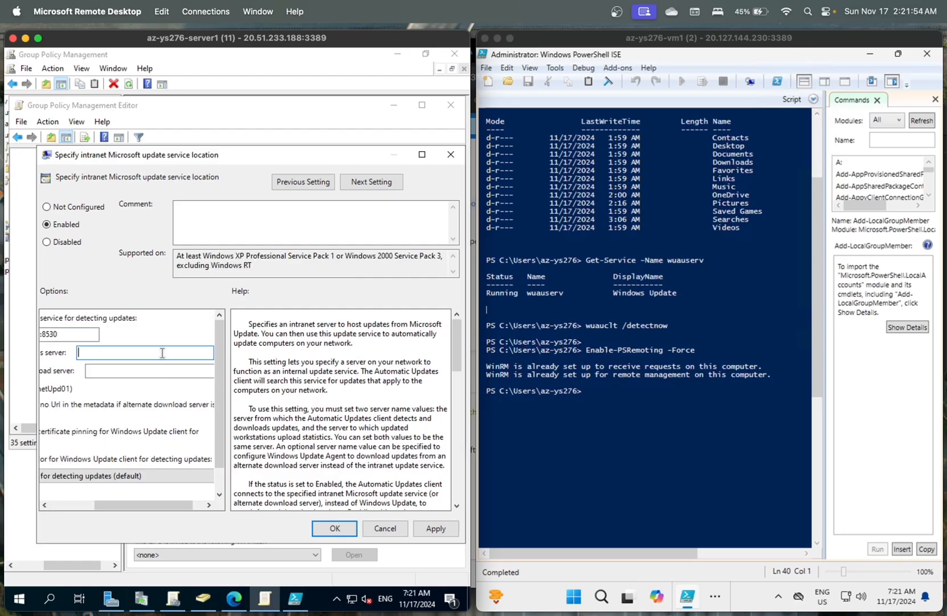
key(ctrl+v)
scroll(79, 388, down, 1)
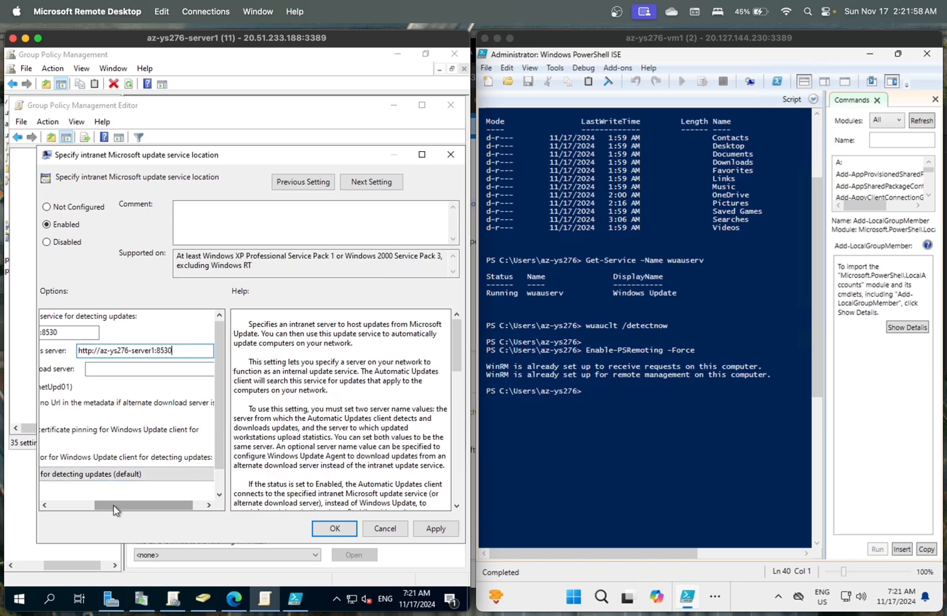
drag(114, 505, 46, 507)
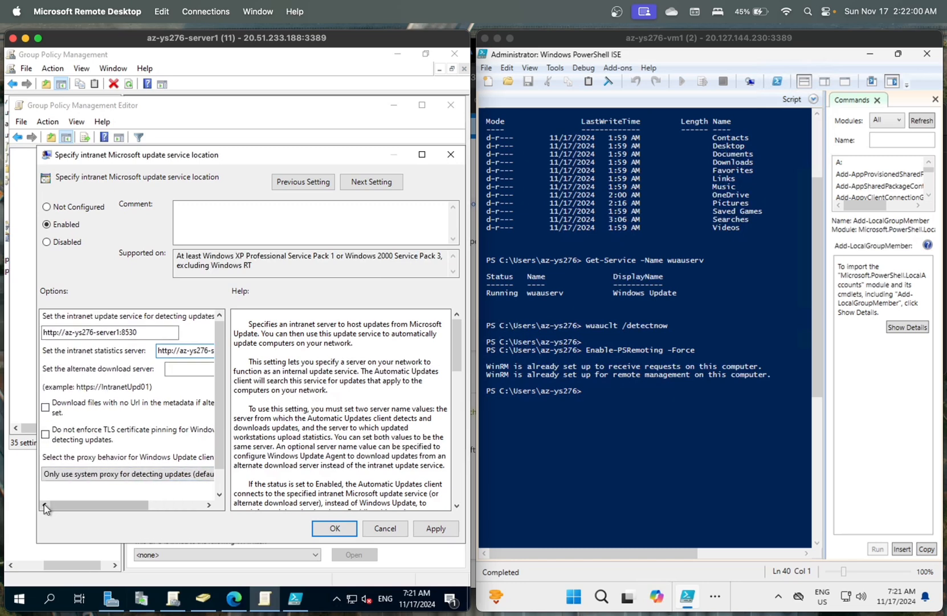
Step: Enable the option not to enforce TLS certificate pinning for detecting updates, check the lab instructions, and save the intranet update service location policy
click(47, 435)
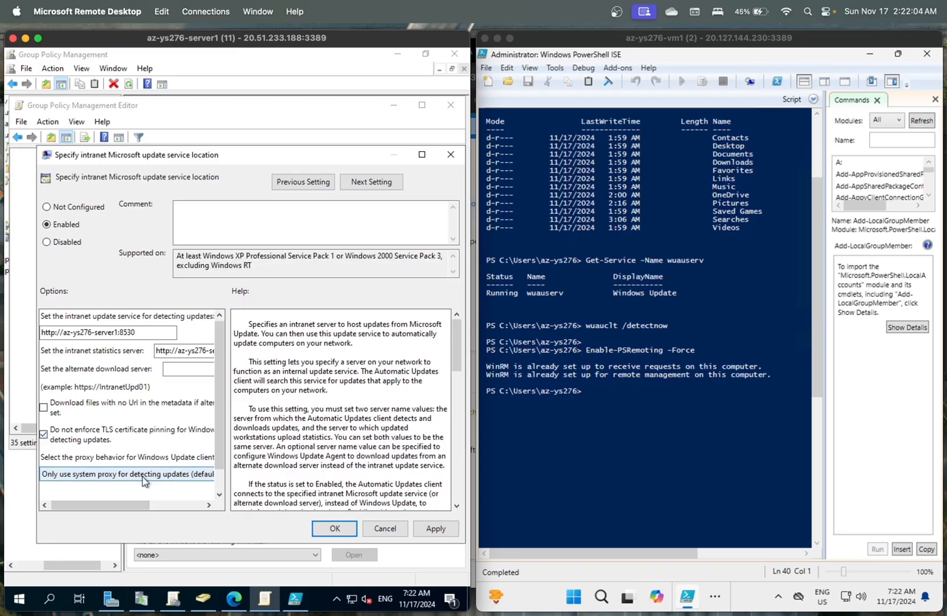
key(ctrl+Right)
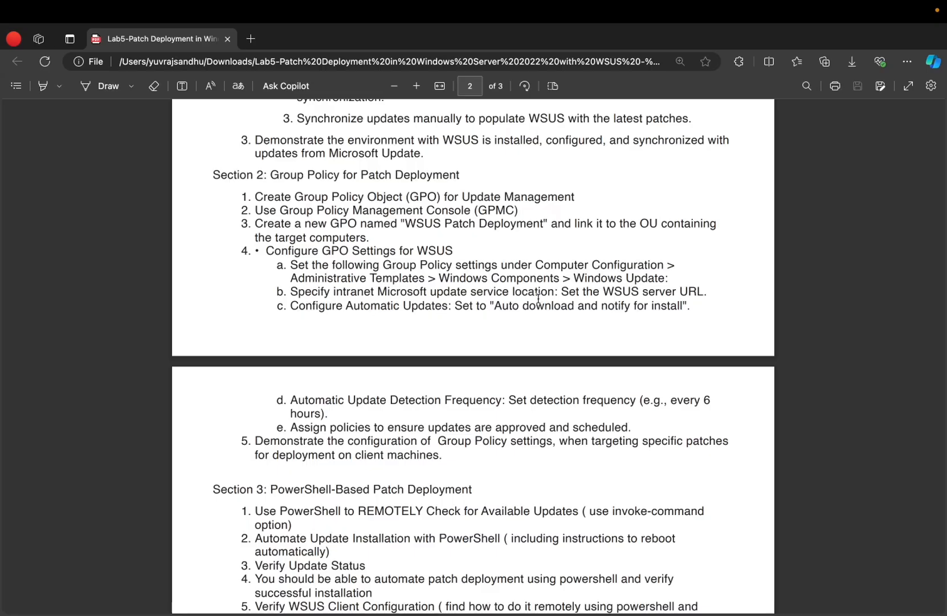
key(ctrl+Left)
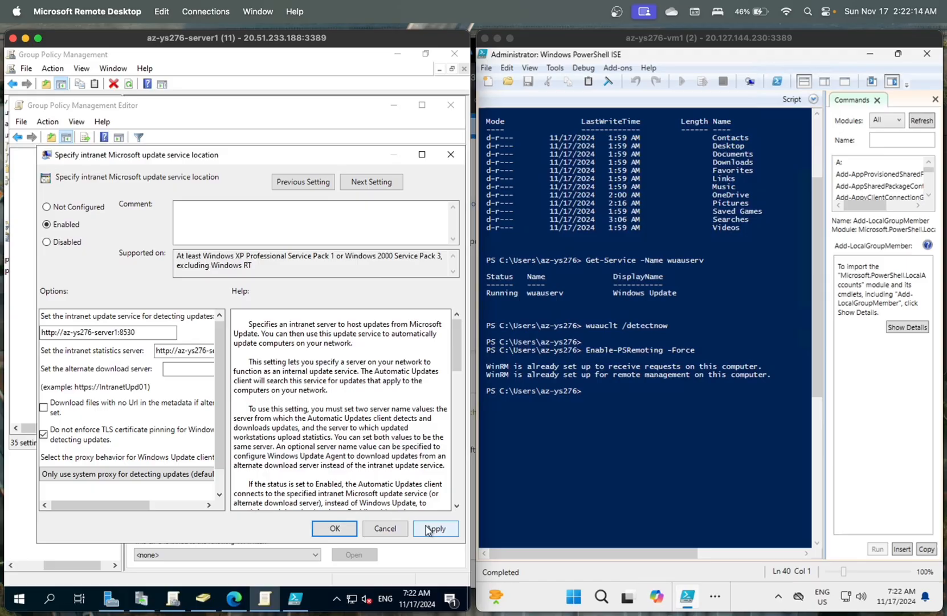
click(431, 528)
click(336, 531)
Step: Open the Configure Automatic Updates policy, set it to Enabled, and compare its update mode with the lab instructions
key(ctrl+Right)
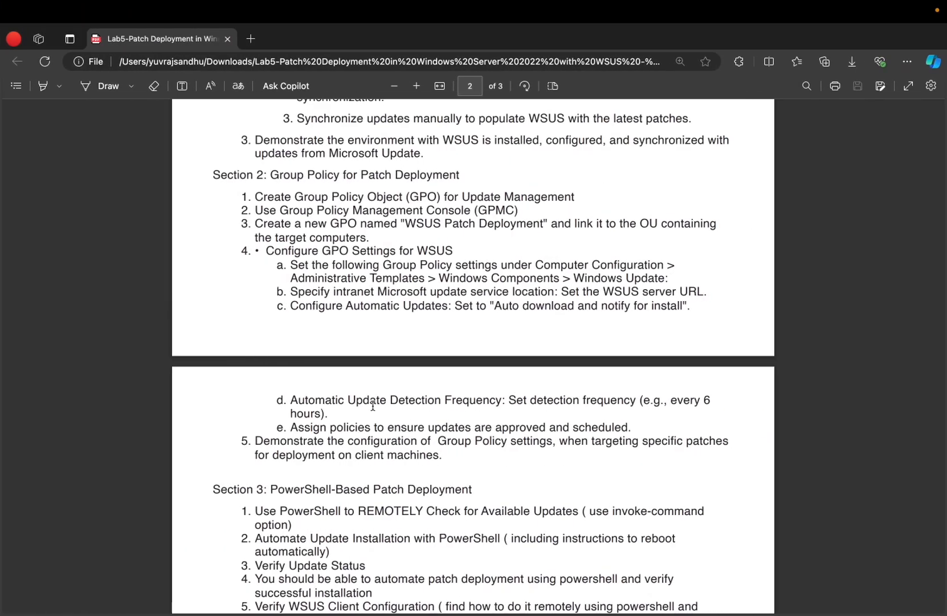
key(ctrl+Left)
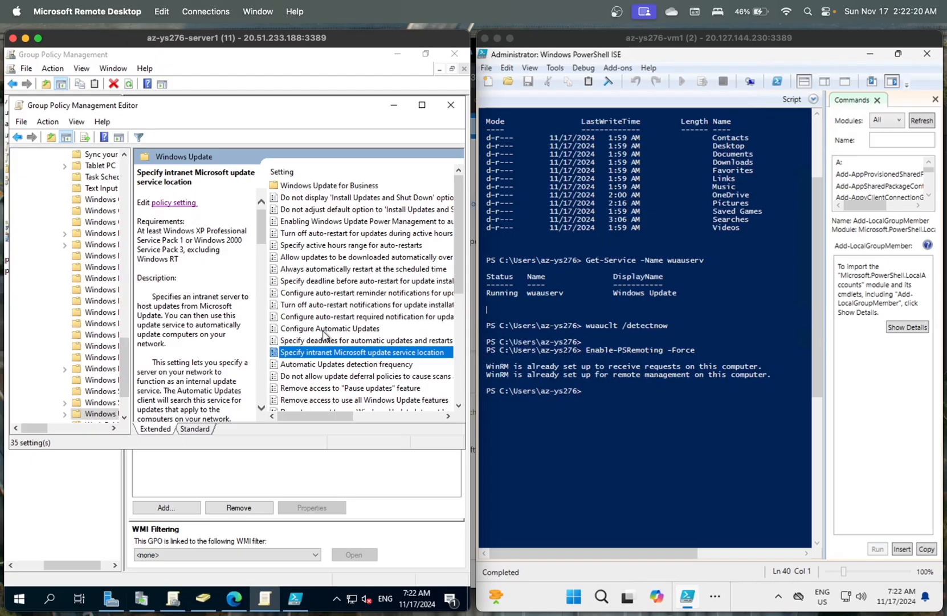
double_click(318, 329)
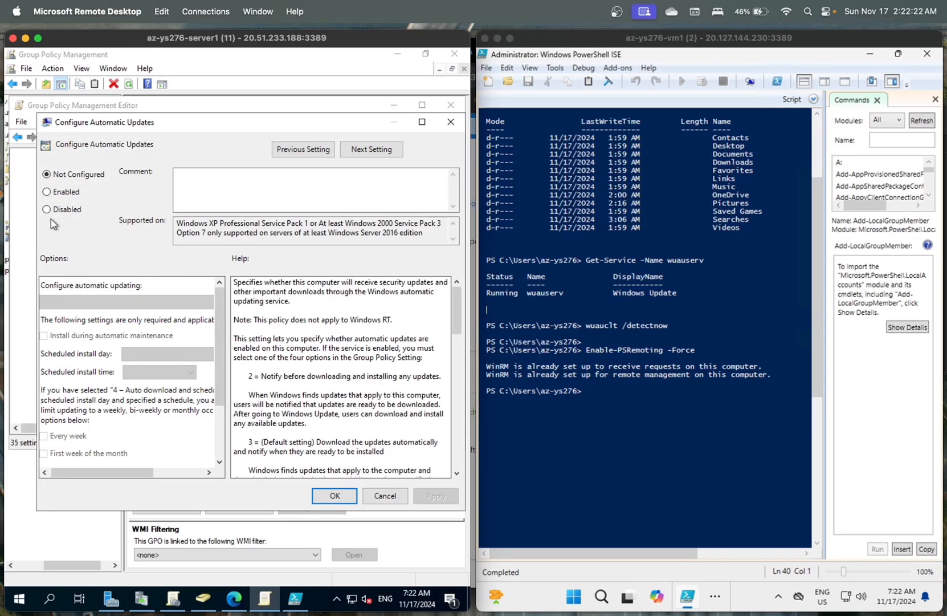
click(45, 194)
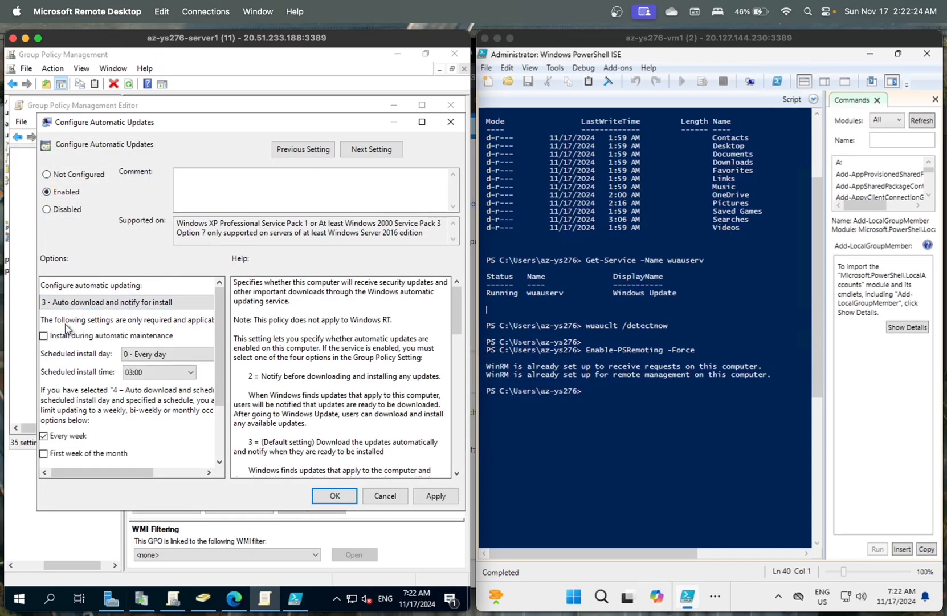
key(ctrl+Right)
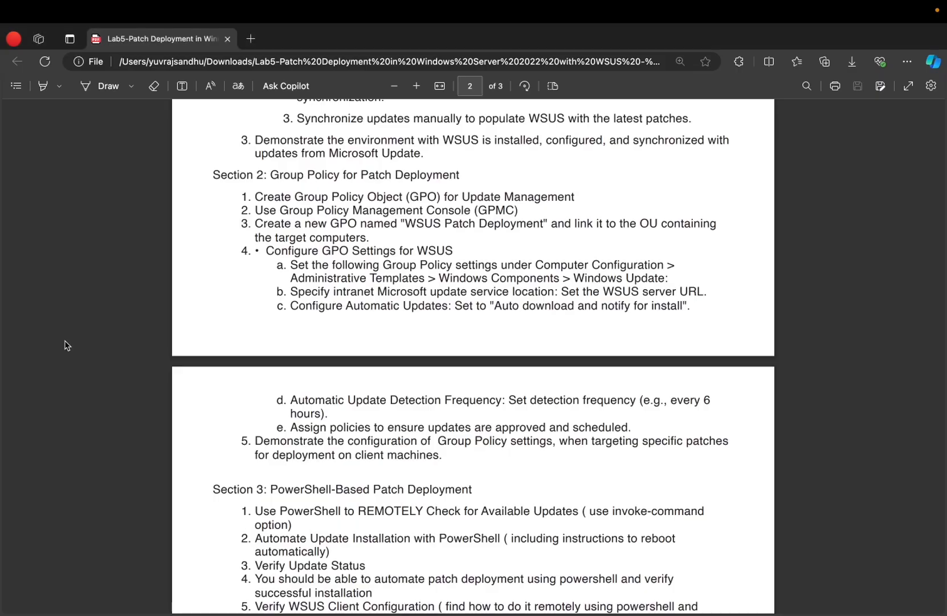
key(ctrl+Left)
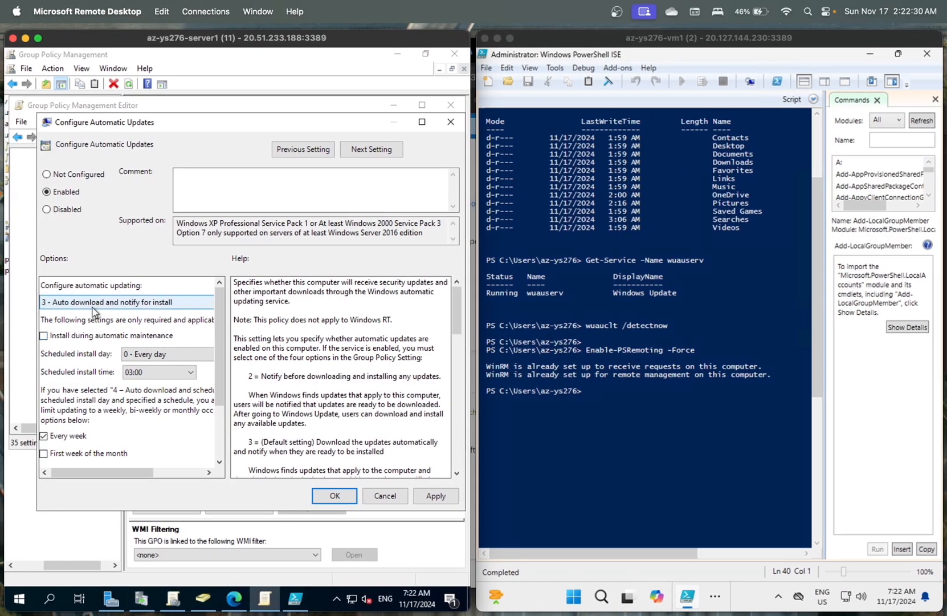
key(ctrl+Right)
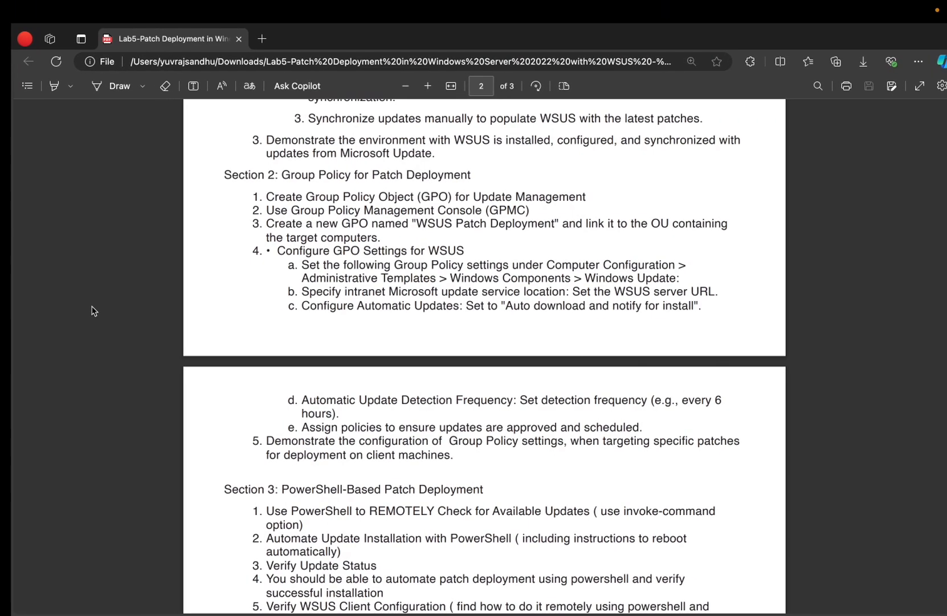
key(ctrl+Left)
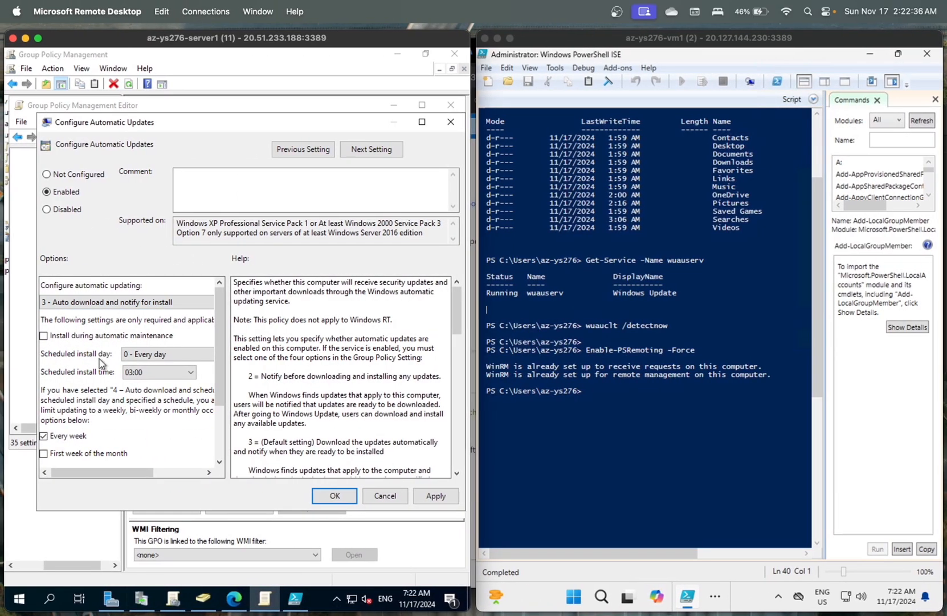
Step: Review the automatic updating options, keep "3 - Auto download and notify for install", and save the Configure Automatic Updates policy
scroll(99, 358, down, 3)
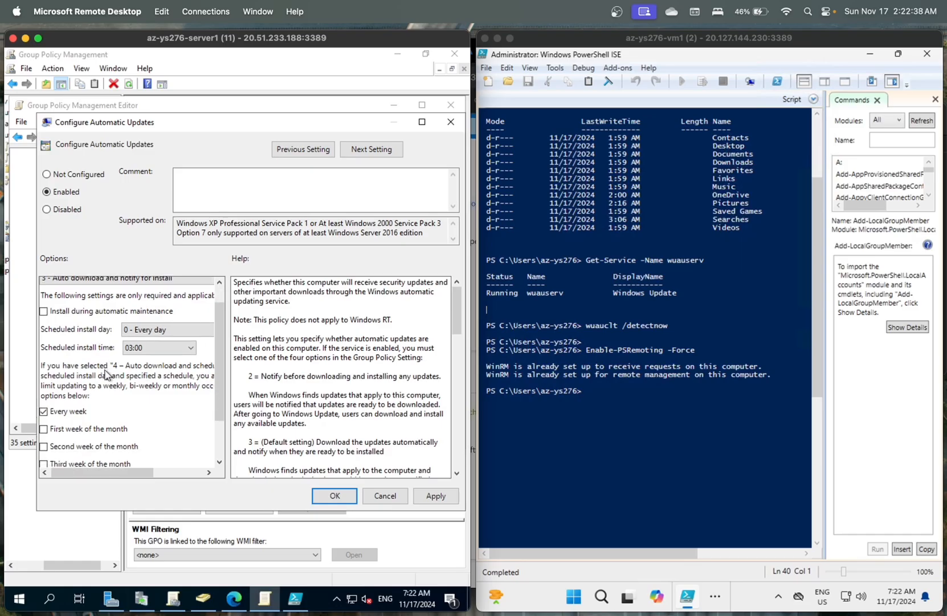
scroll(105, 374, up, 3)
scroll(105, 373, up, 1)
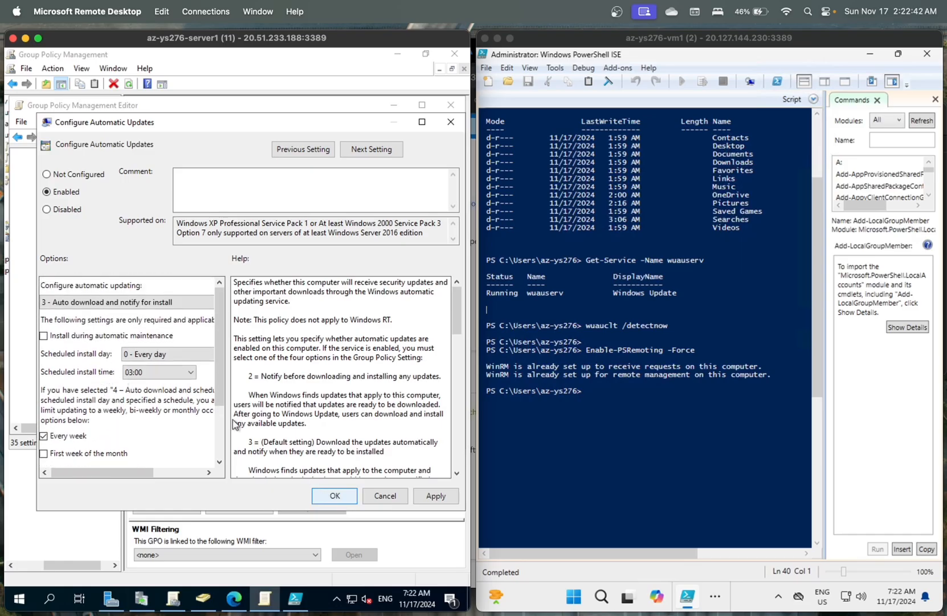
click(120, 302)
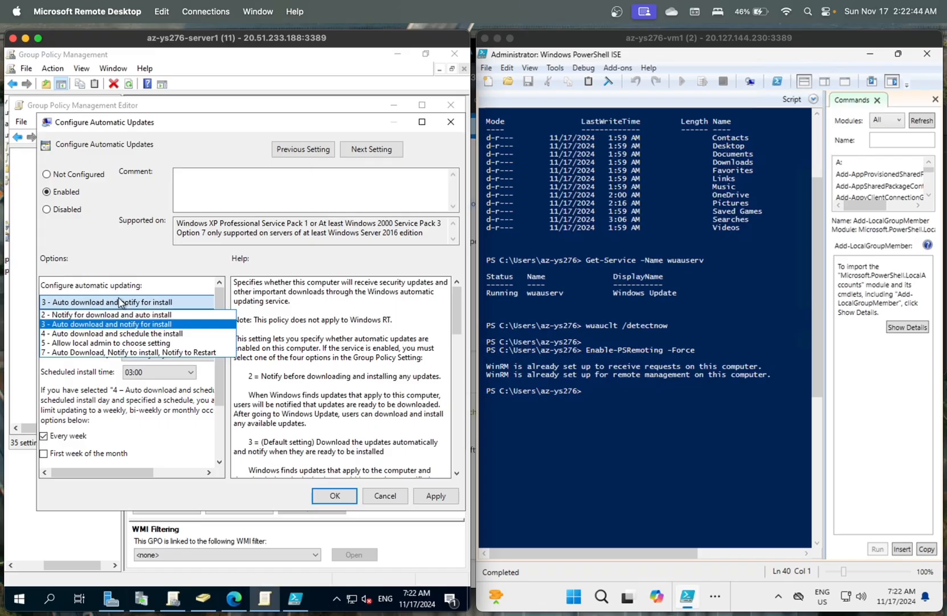
click(119, 302)
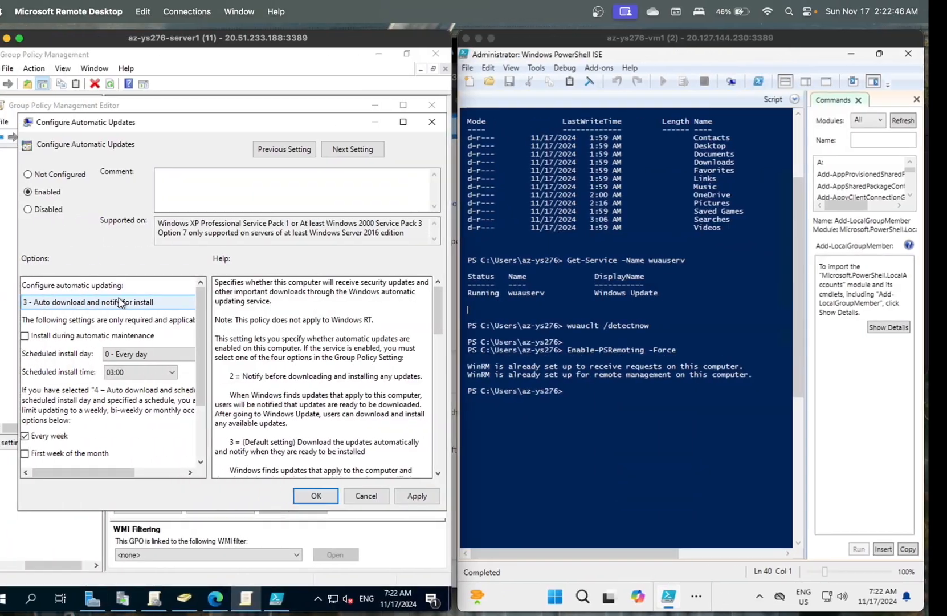
click(434, 495)
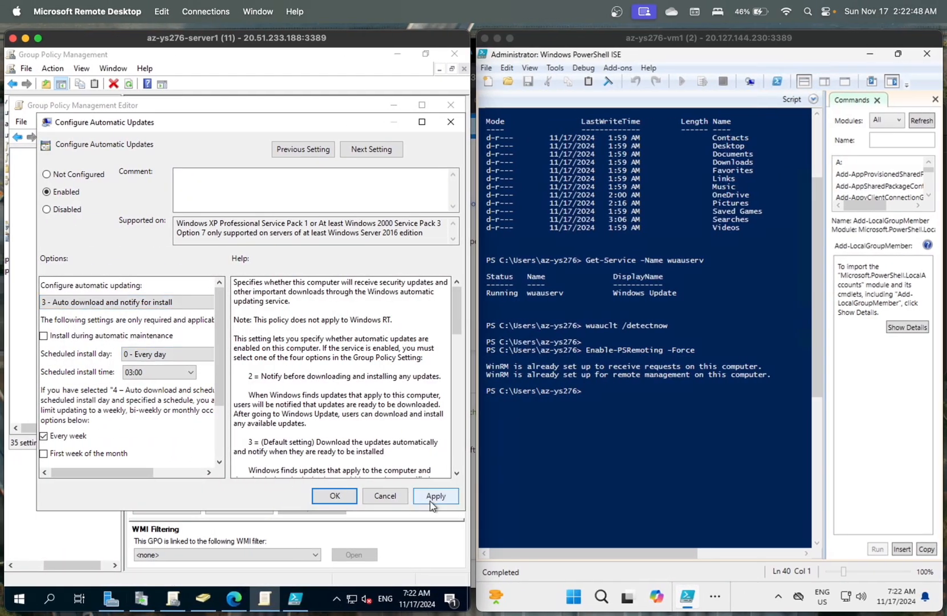
click(335, 498)
Step: Check the next requirement in the lab instructions and open the "Automatic Updates detection frequency" policy for editing
key(ctrl+Right)
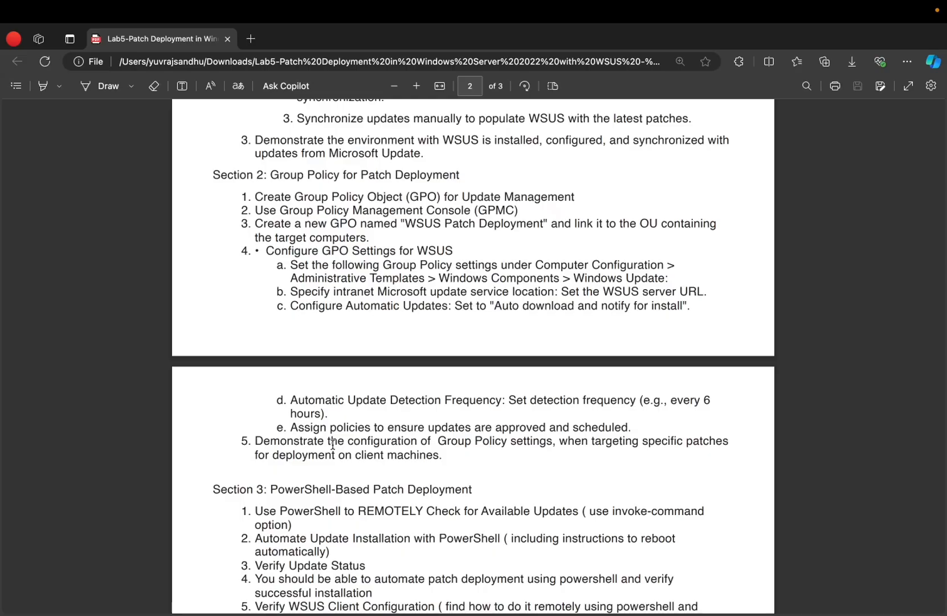
key(ctrl+Left)
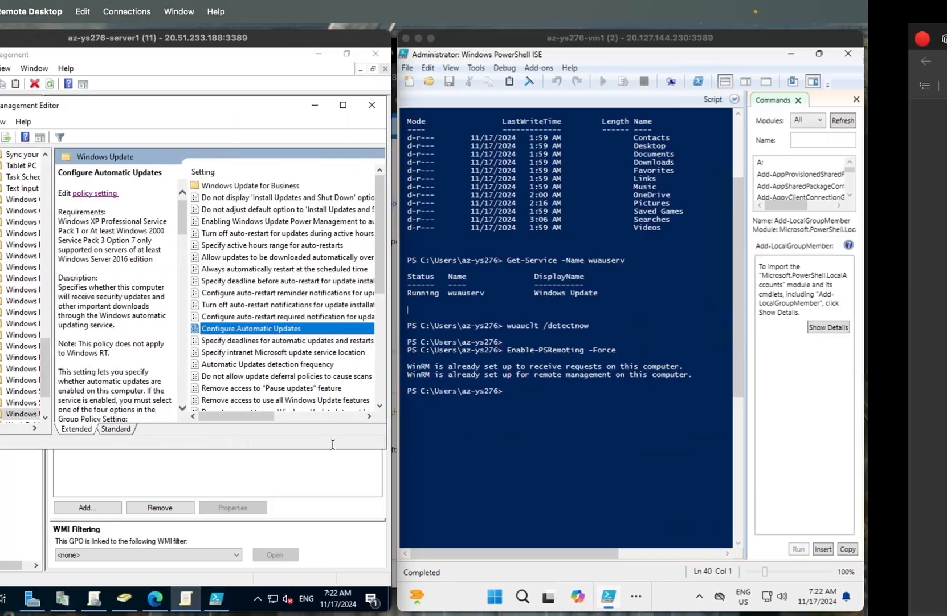
key(ctrl+Right)
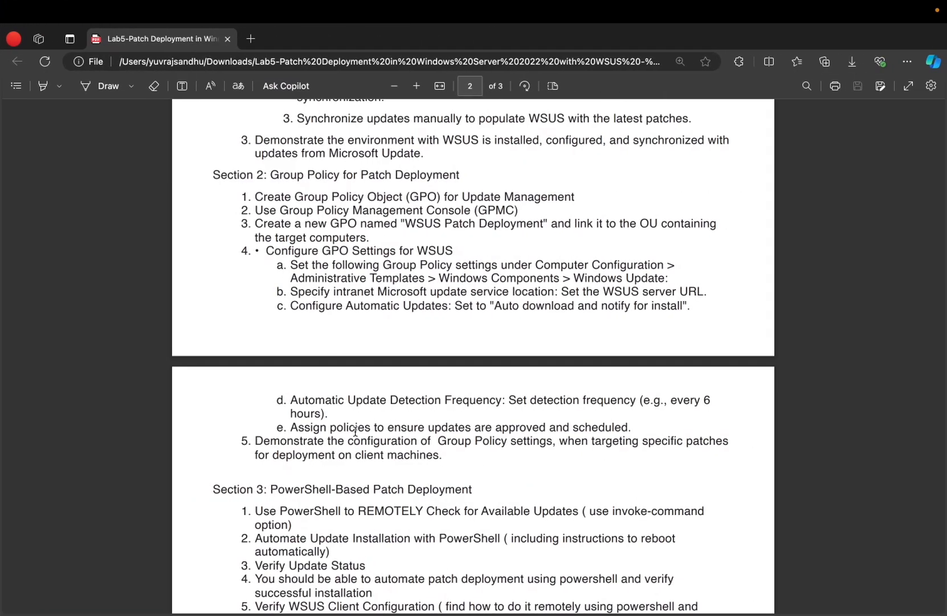
key(ctrl+Left)
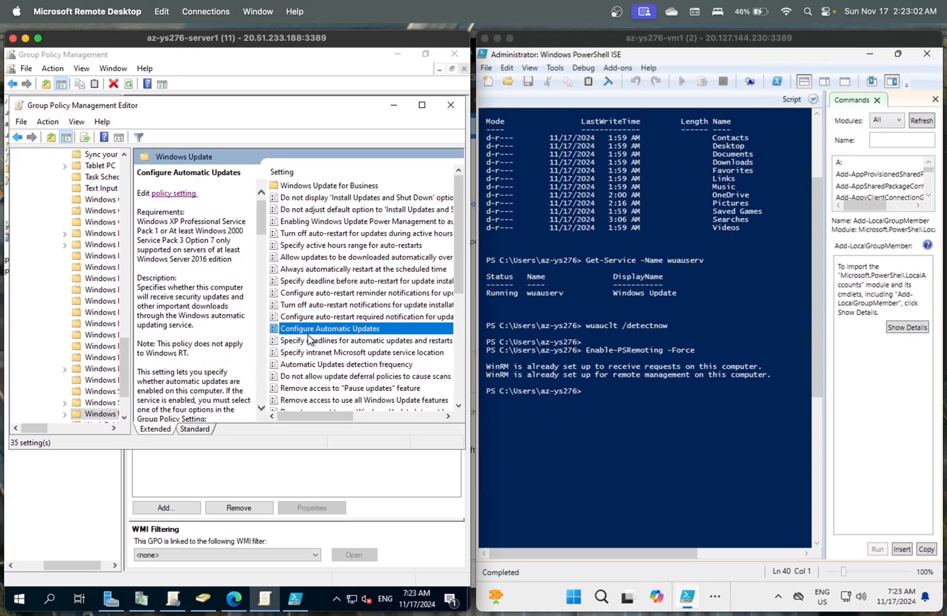
scroll(309, 339, down, 2)
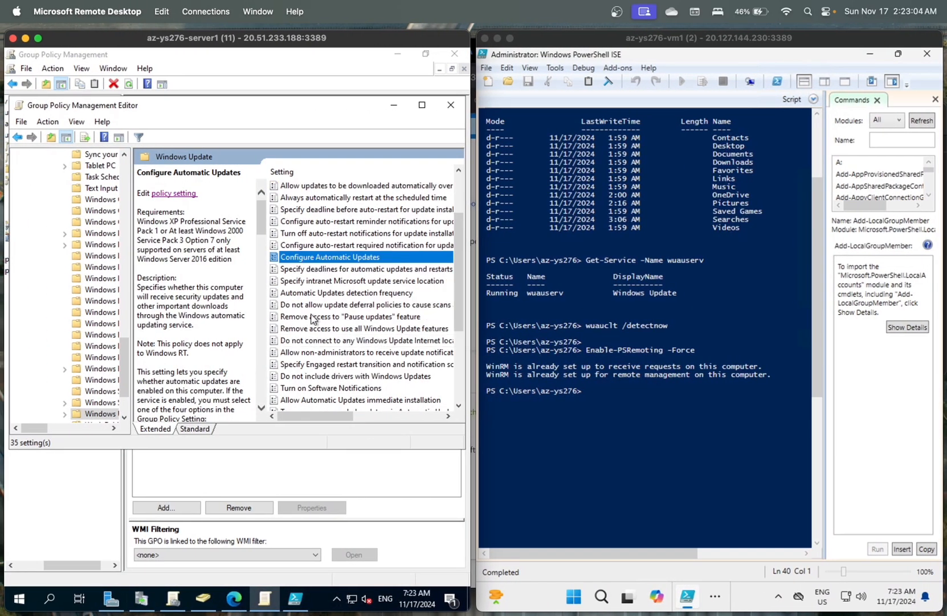
scroll(312, 318, down, 1)
double_click(328, 257)
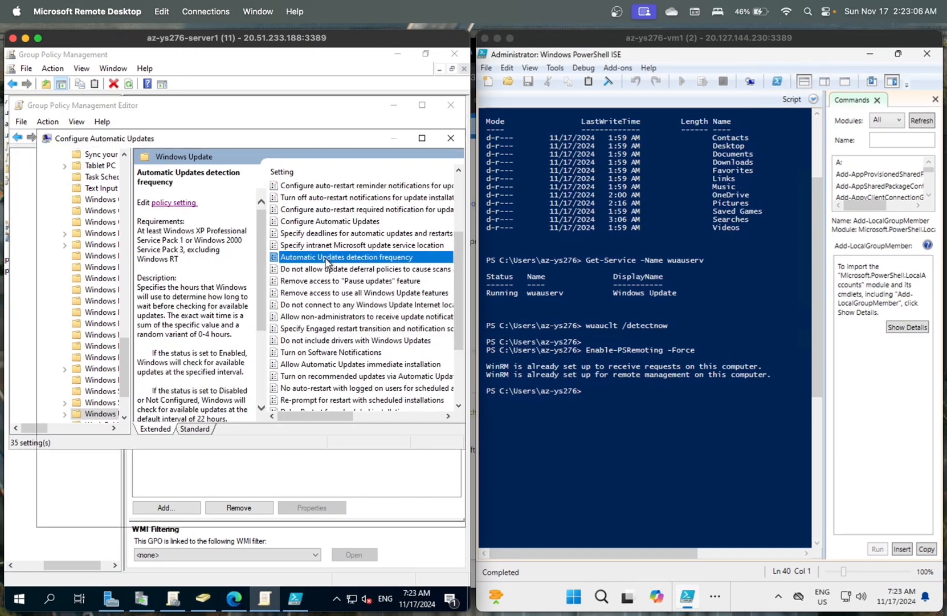
Step: Enable the Automatic Updates detection frequency policy with a 6-hour check interval and save it
click(46, 209)
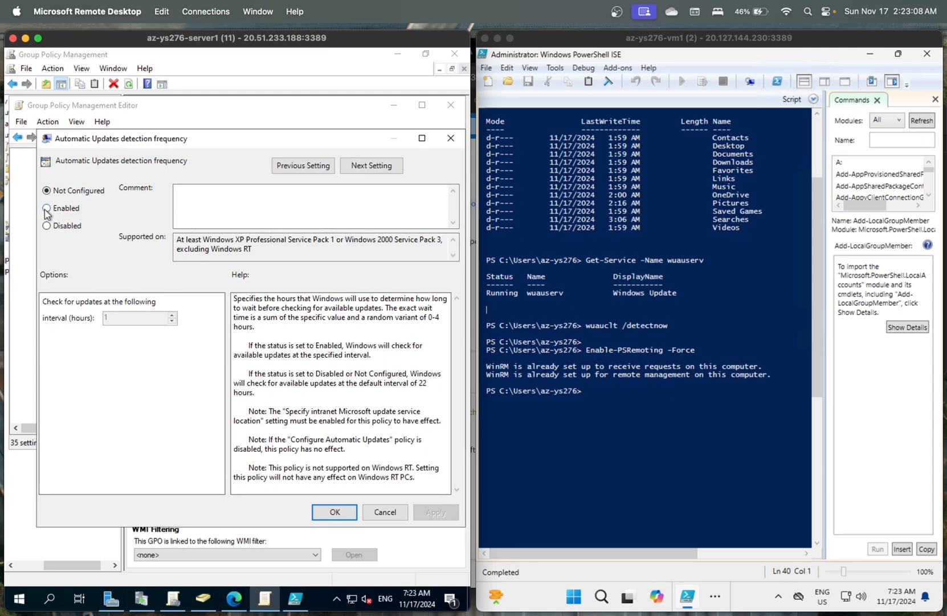
key(BackSpace)
key(BackSpace)
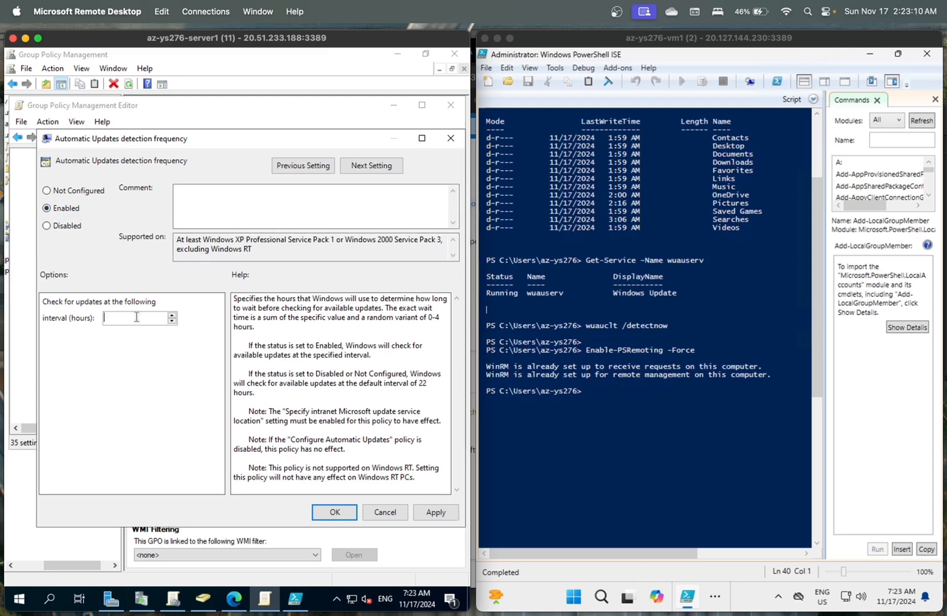
text(6)
click(437, 513)
click(335, 511)
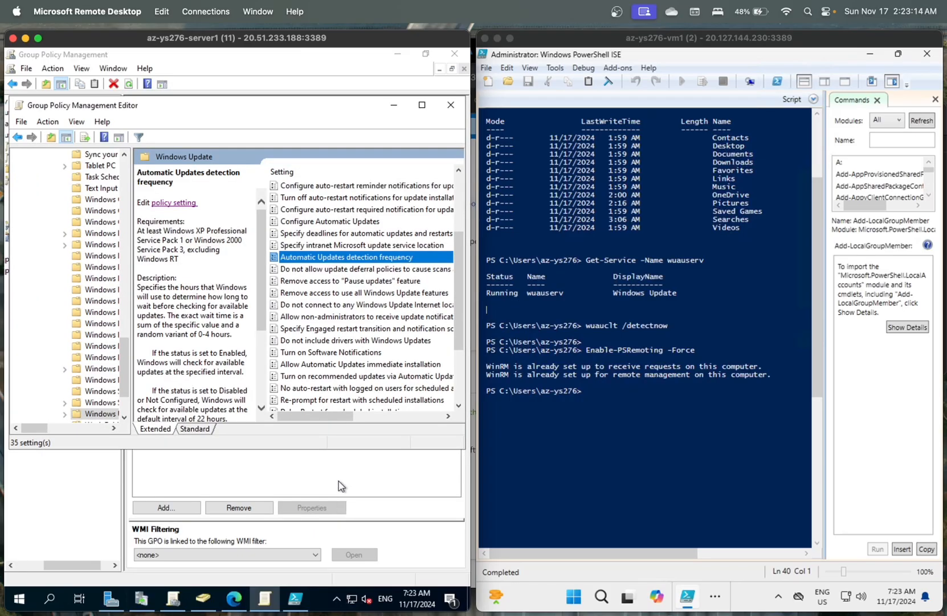
Step: Check the update scheduling requirement in the lab instructions and review the scheduled install options in the Configure Automatic Updates policy
key(ctrl+Right)
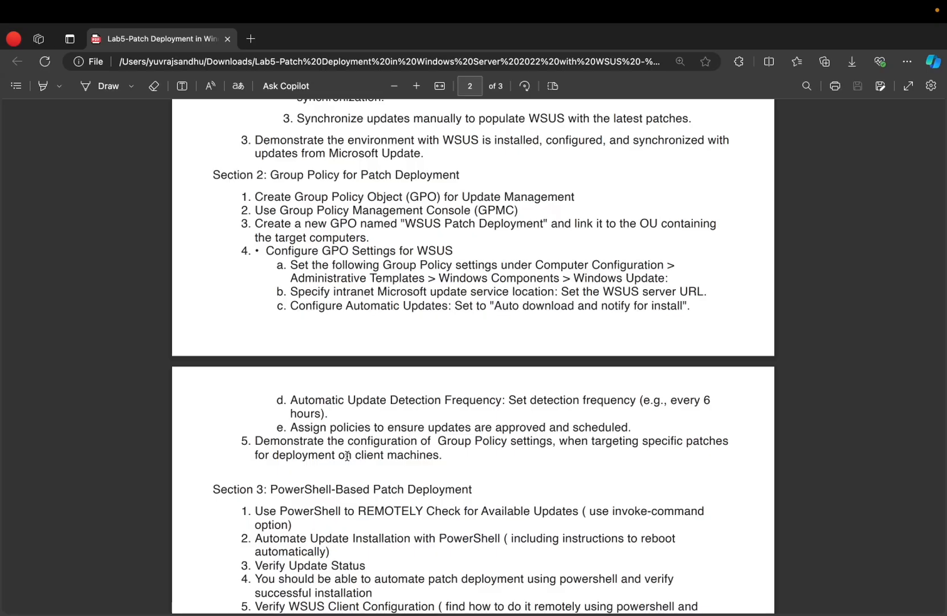
key(ctrl+Left)
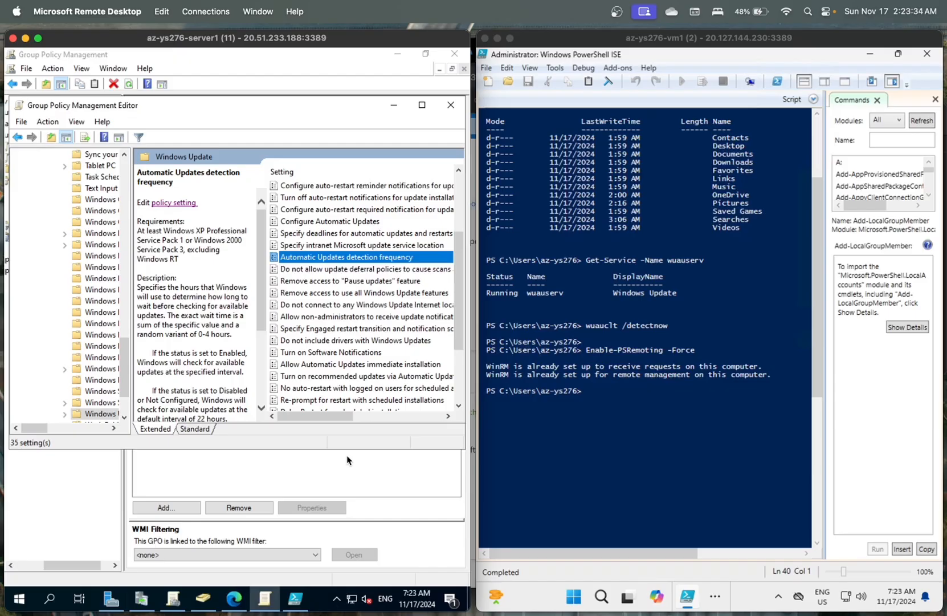
double_click(315, 223)
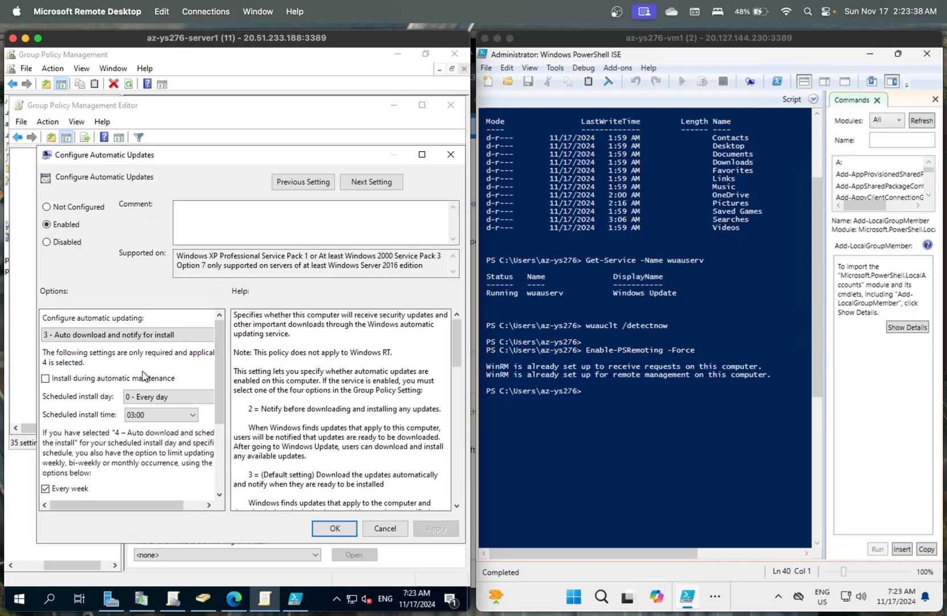
scroll(142, 376, down, 1)
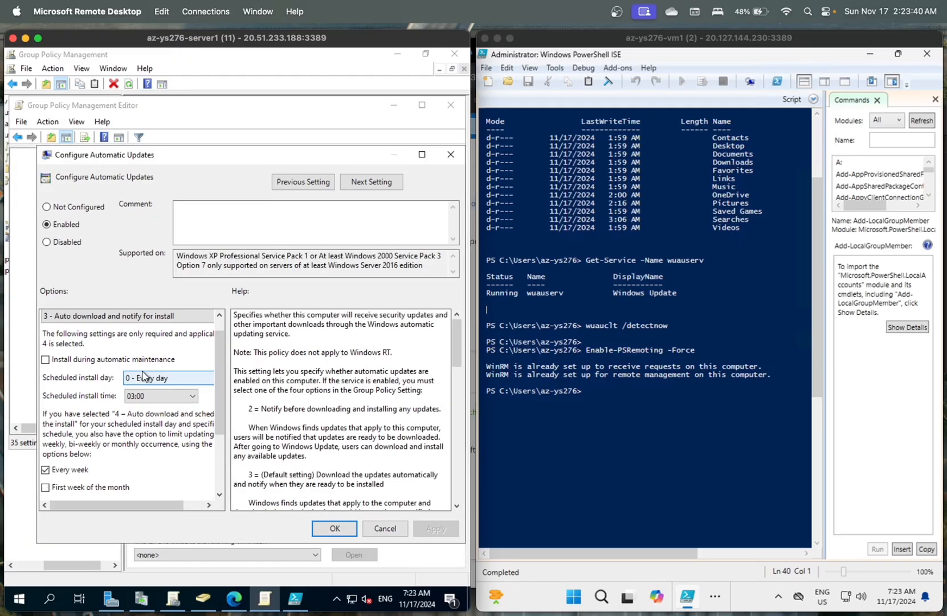
scroll(142, 376, down, 4)
scroll(139, 414, up, 3)
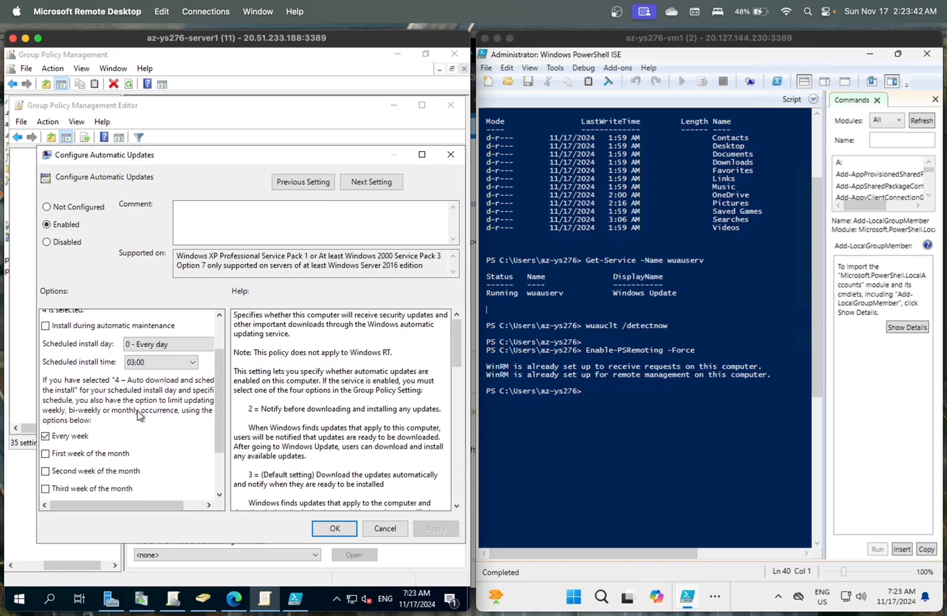
scroll(139, 414, down, 4)
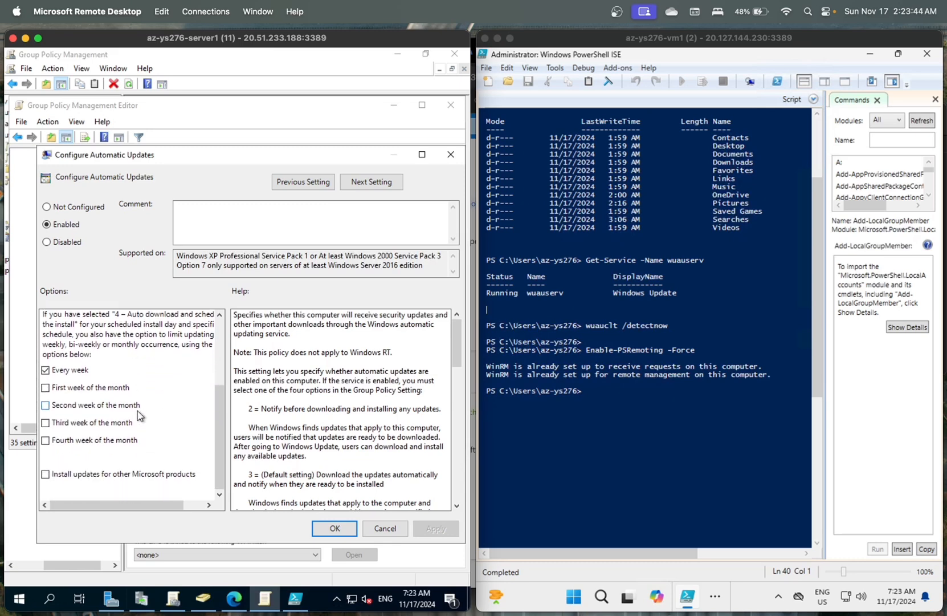
scroll(138, 411, up, 6)
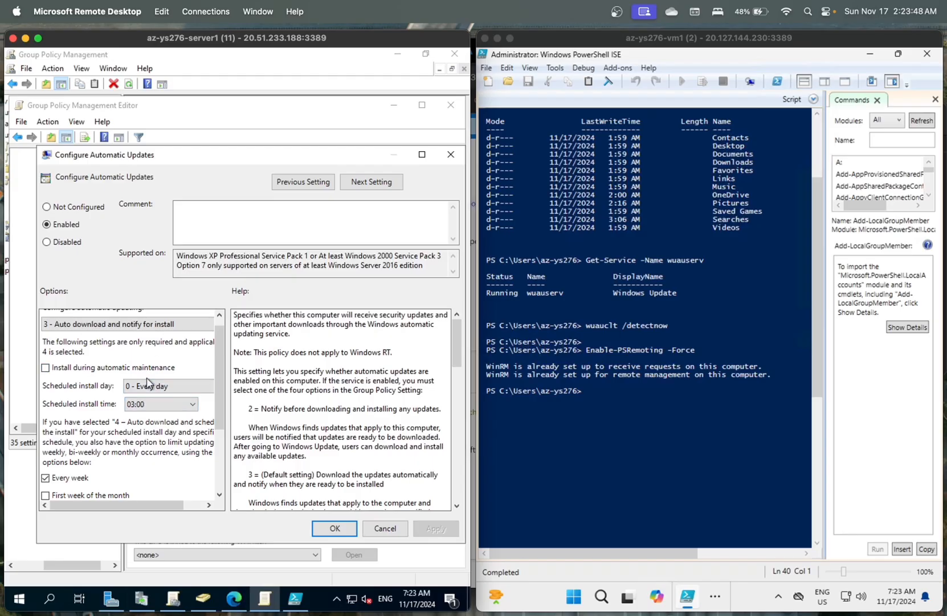
scroll(169, 404, up, 1)
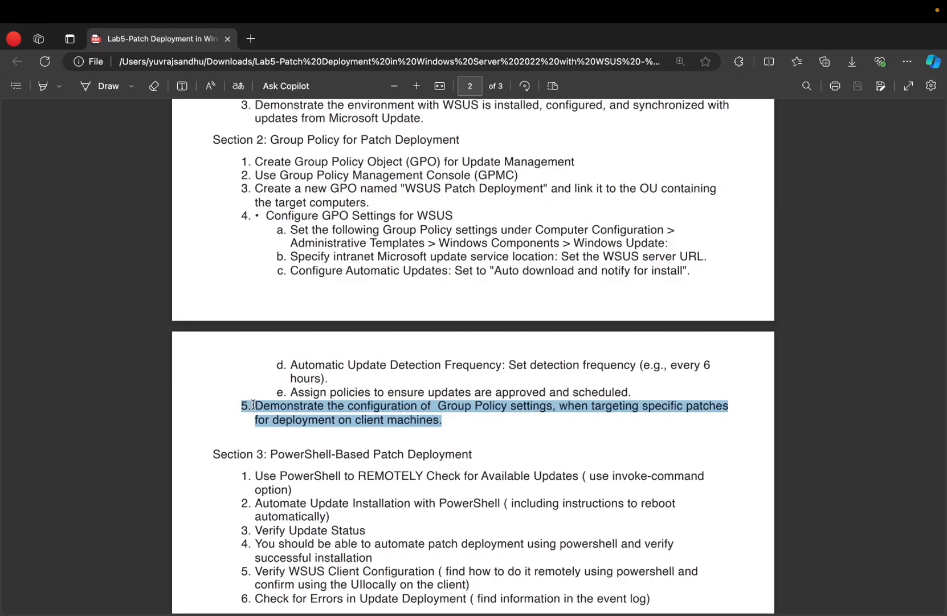
Step: Read the Section 3 PowerShell patch deployment tasks in the lab instructions and switch to the server's lab script in PowerShell ISE
key(ctrl+Left)
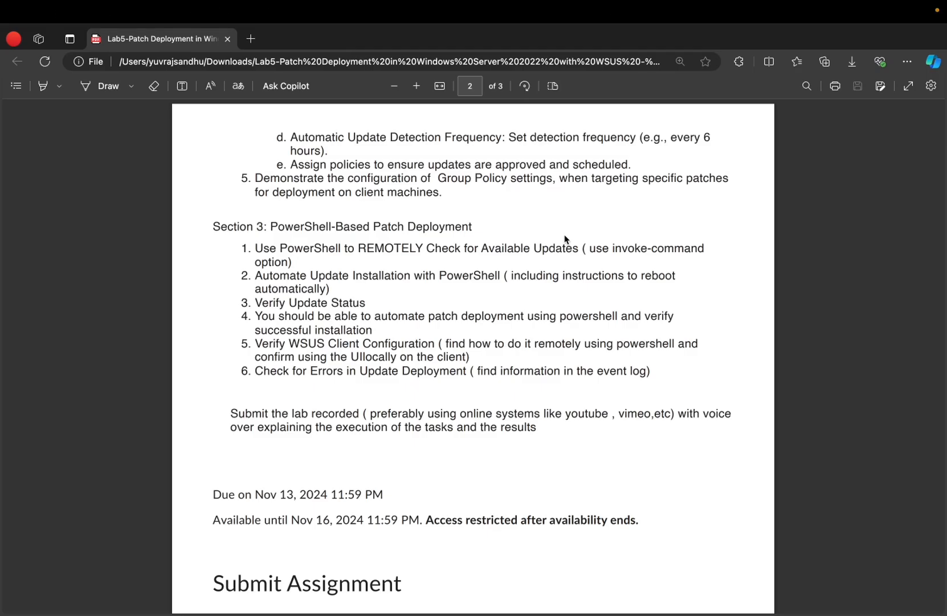
scroll(565, 239, down, 1)
scroll(483, 253, up, 2)
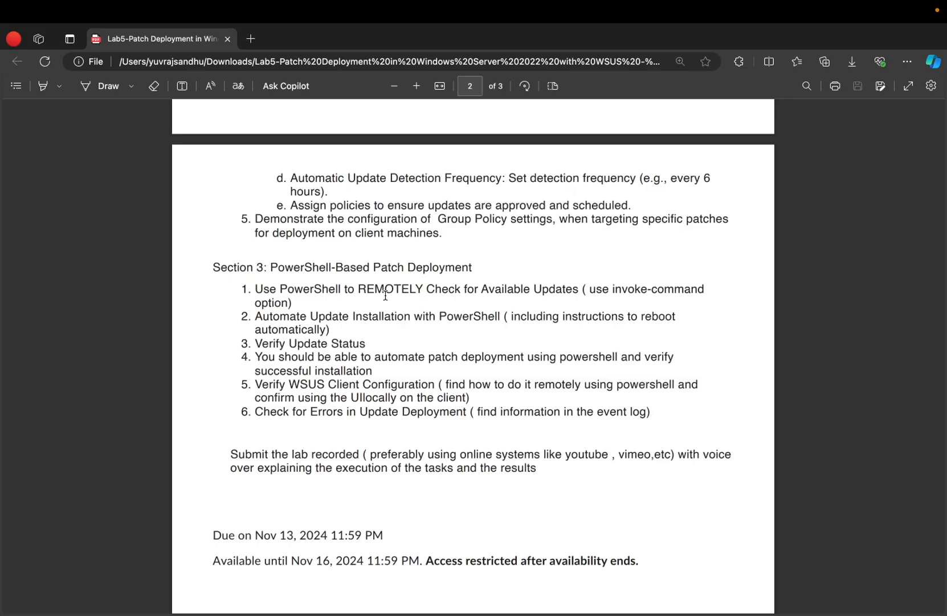
key(ctrl+Right)
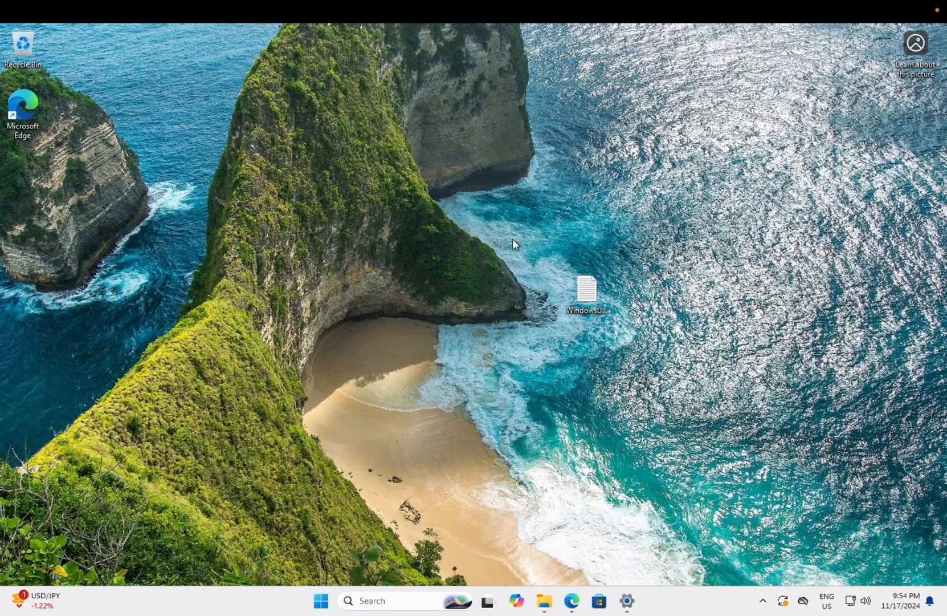
key(ctrl+Right)
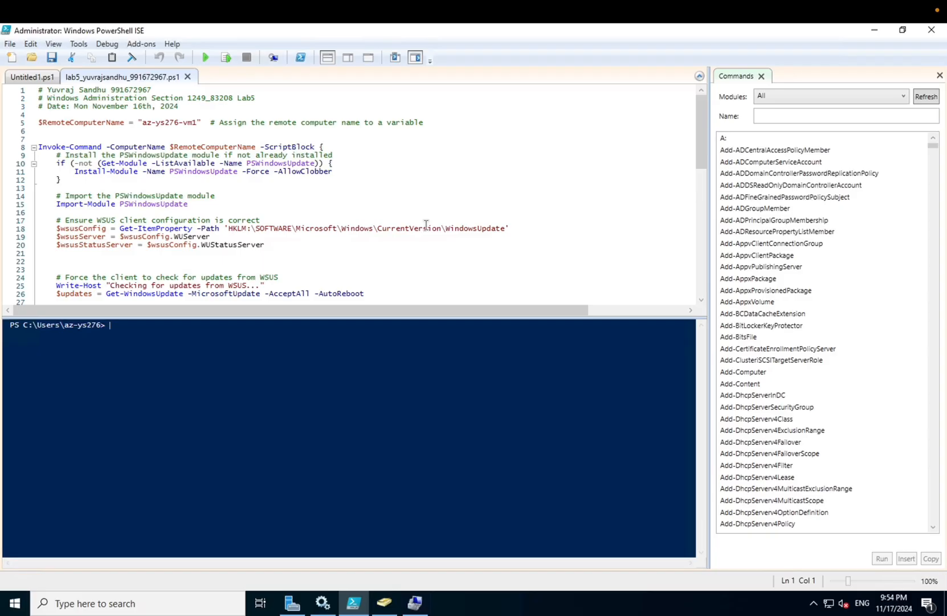
Step: Review the lab script's opening part: the remote computer variable, the Invoke-Command block, the PSWindowsUpdate module setup and the WSUS configuration lookup
click(343, 199)
click(166, 136)
click(175, 196)
click(172, 237)
key(Up)
key(Down)
key(Down)
key(Down)
key(Down)
key(Down)
key(Down)
key(Down)
key(Down)
scroll(188, 274, down, 1)
click(188, 229)
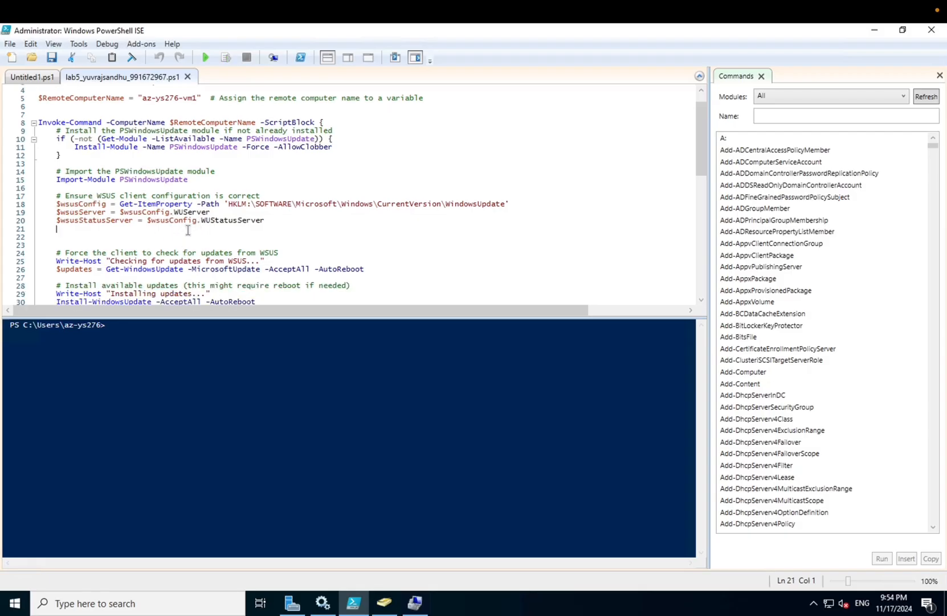
Step: Review the script sections that check for updates from WSUS, install them with automatic reboot, and output the installed updates
key(Down)
key(Down)
key(Down)
key(Down)
key(Down)
key(Down)
key(Down)
key(Down)
key(Down)
key(Down)
key(Down)
key(Down)
key(Down)
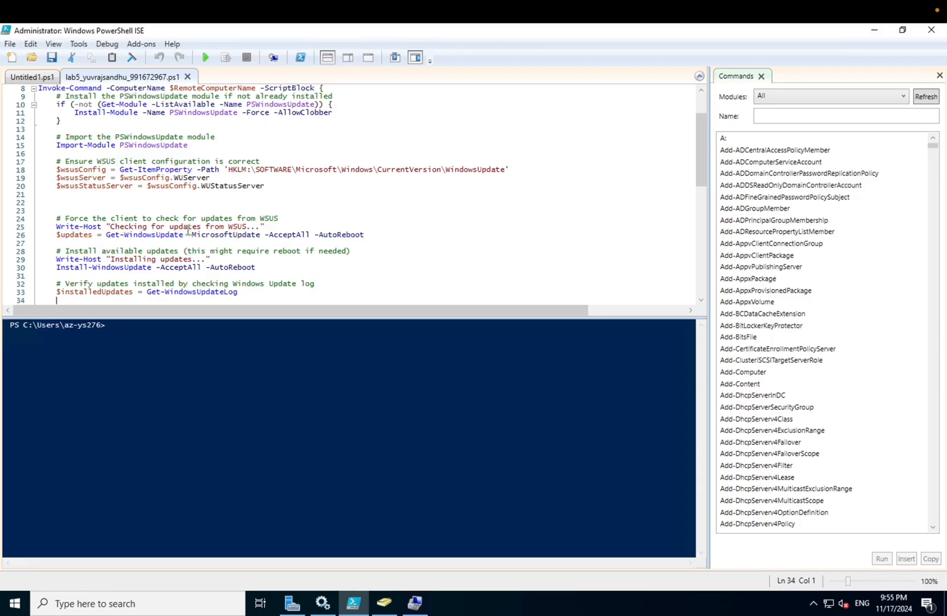
key(Return)
text(# Output the installed updates)
key(Return)
text(Write-Host "Installed Updates:")
key(Return)
text($installedUpdates)
key(Return)
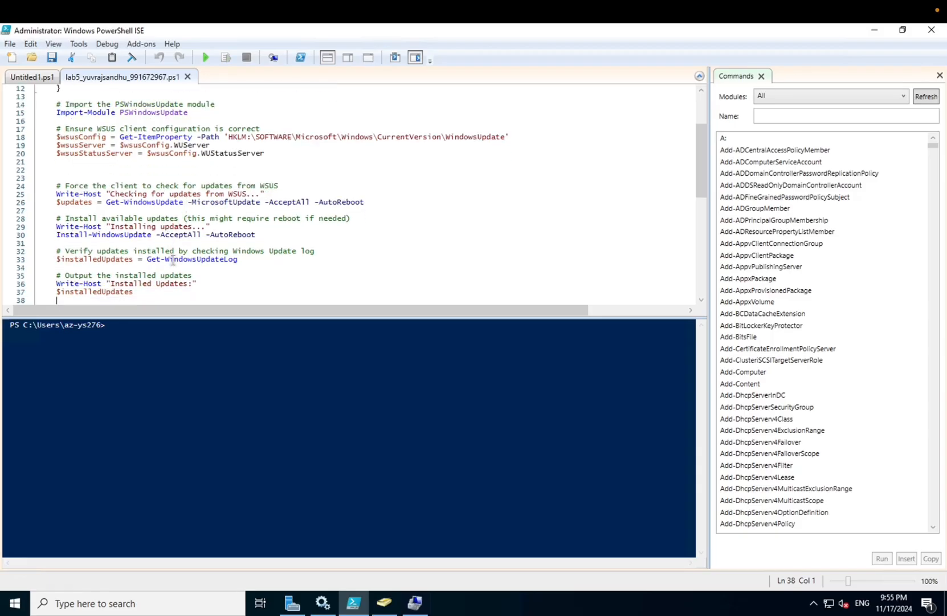
Step: Review the script's closing sections on the WSUS client registry configuration, the event log error check and the credential request
key(Down)
key(Down)
key(Down)
key(Down)
key(Down)
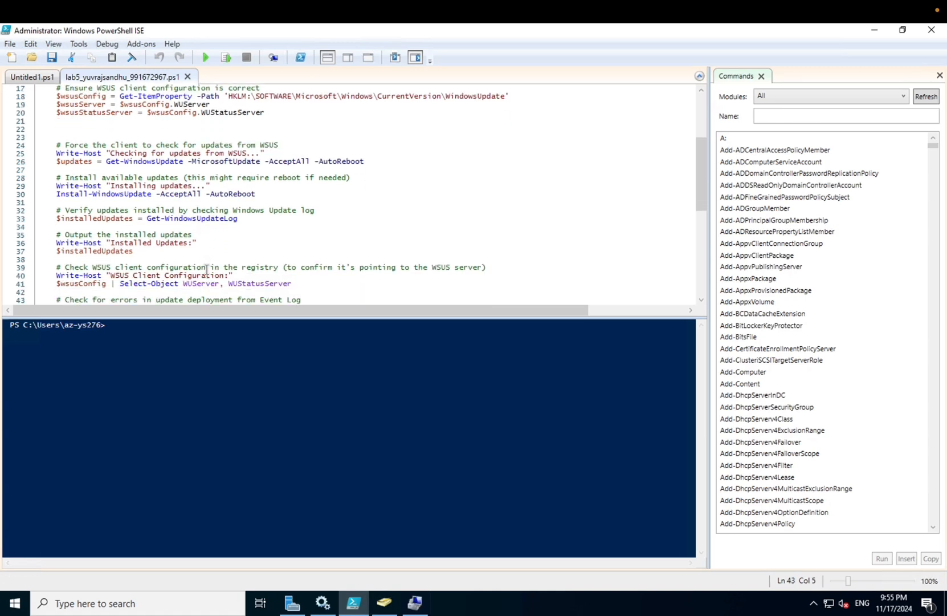
key(Down)
key(Down)
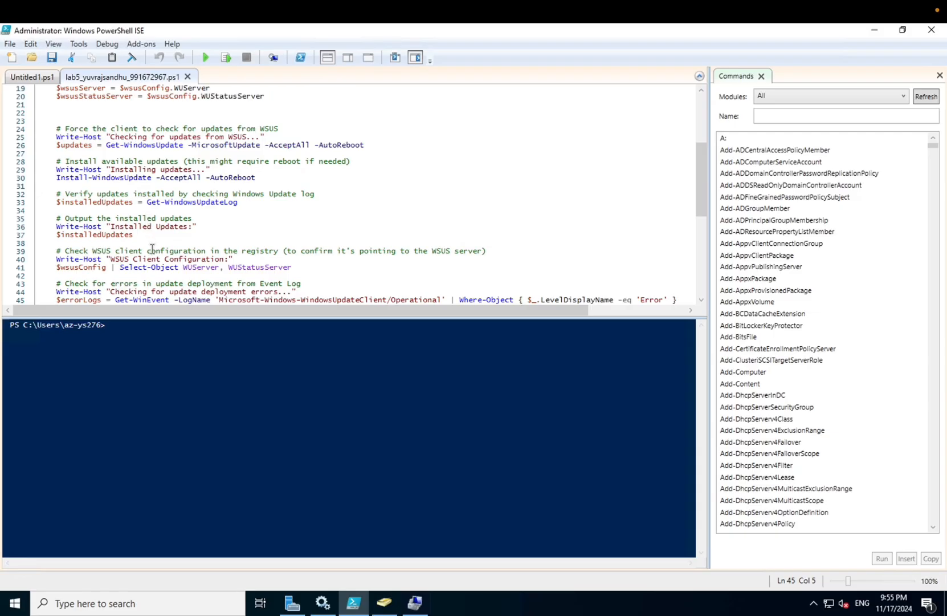
scroll(152, 248, down, 1)
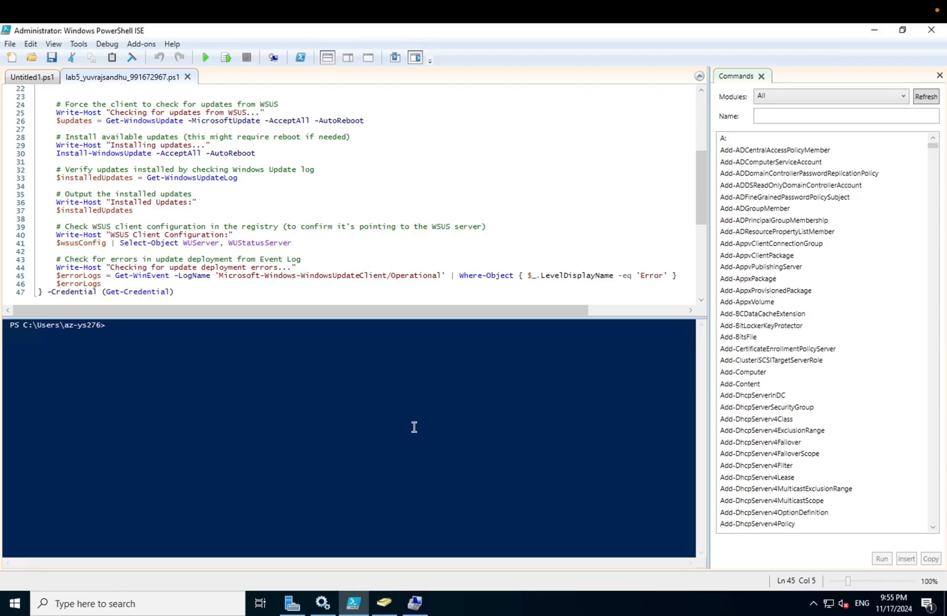
Step: Run the lab script against the remote client, supplying the account user name and password in the credential request
click(206, 58)
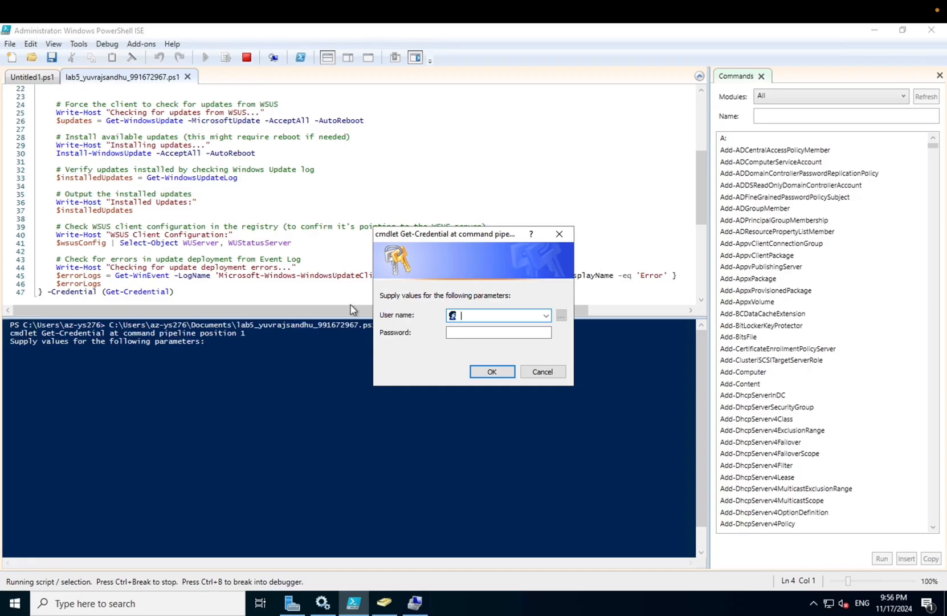
text(az-ys276)
click(465, 333)
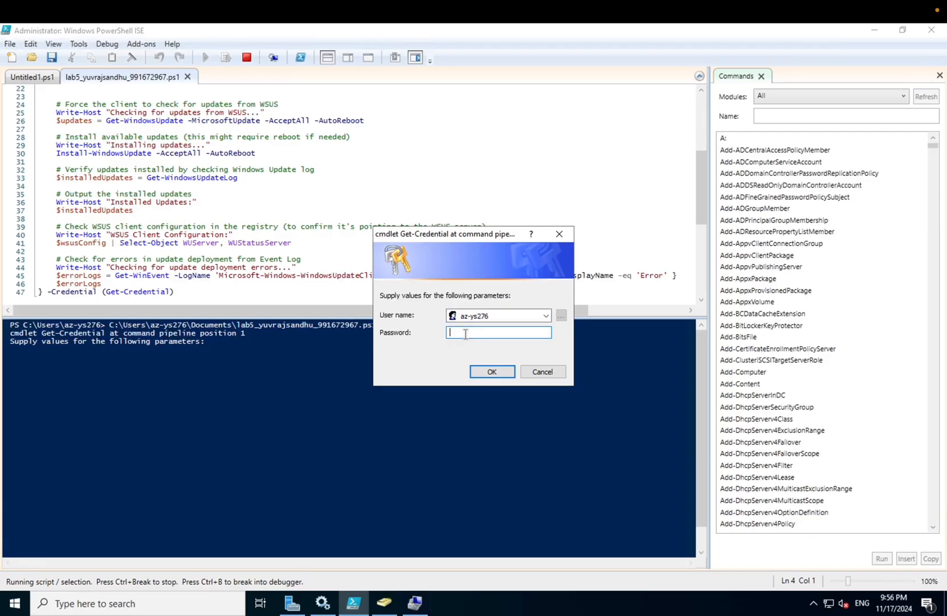
text(••••••••••••••)
key(Return)
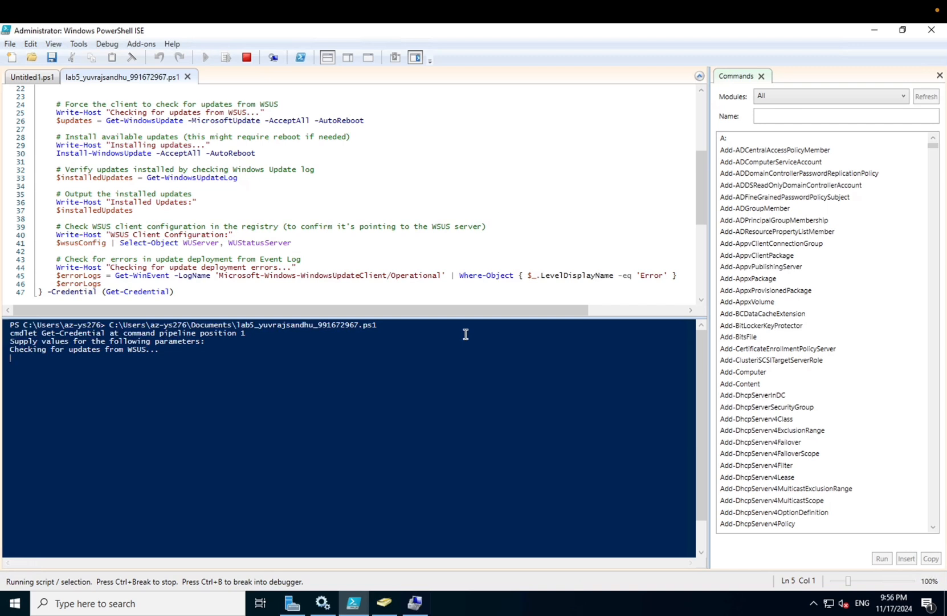
scroll(460, 217, down, 1)
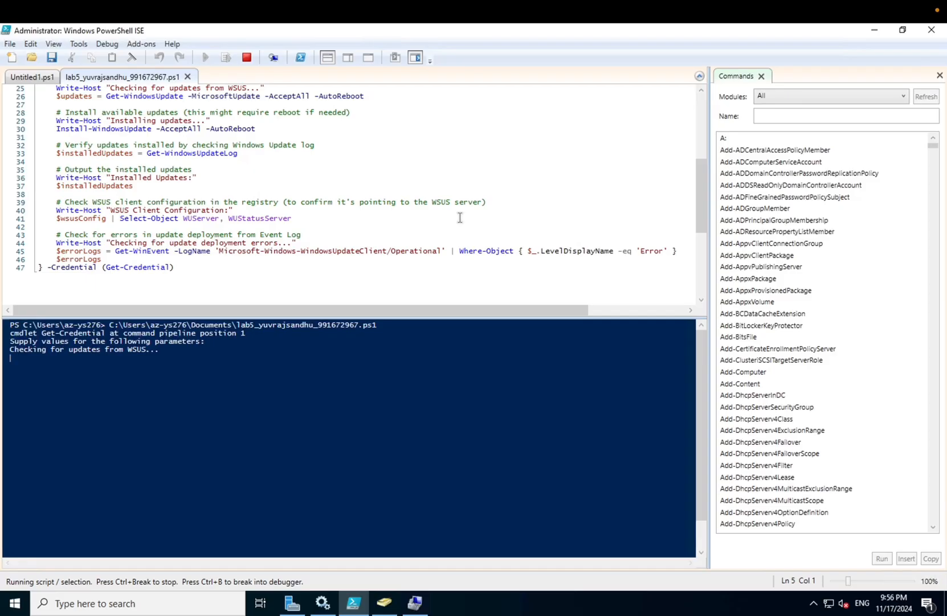
scroll(460, 217, up, 8)
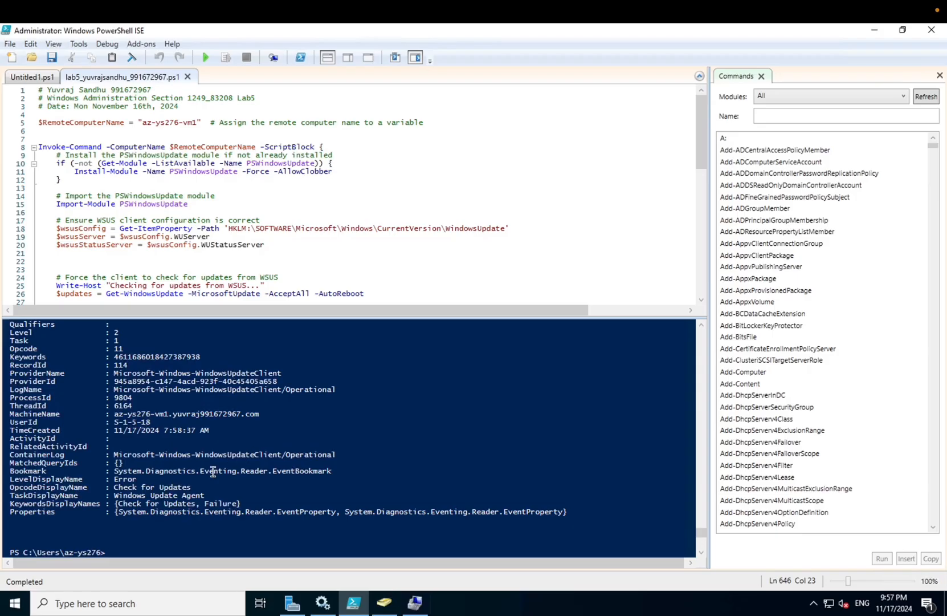
Step: Examine the Windows Update client error events in the script's console output, including their messages and creation times
key(Up)
key(Up)
key(Up)
key(Up)
key(Up)
key(Up)
key(Up)
key(Up)
key(Up)
key(Up)
key(Up)
key(Up)
key(Up)
key(Up)
key(Up)
key(Up)
key(Up)
key(Up)
key(Up)
key(Up)
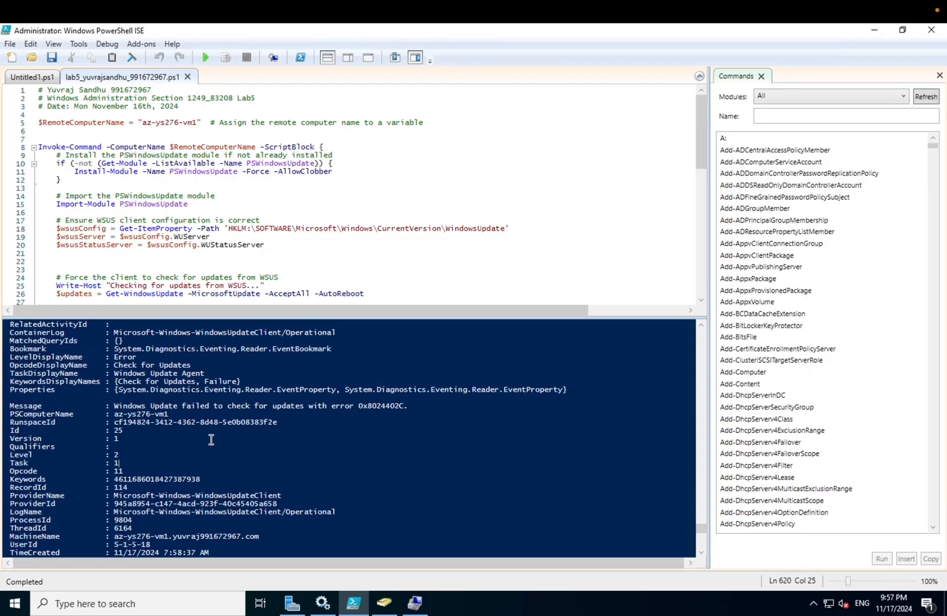
scroll(211, 439, up, 10)
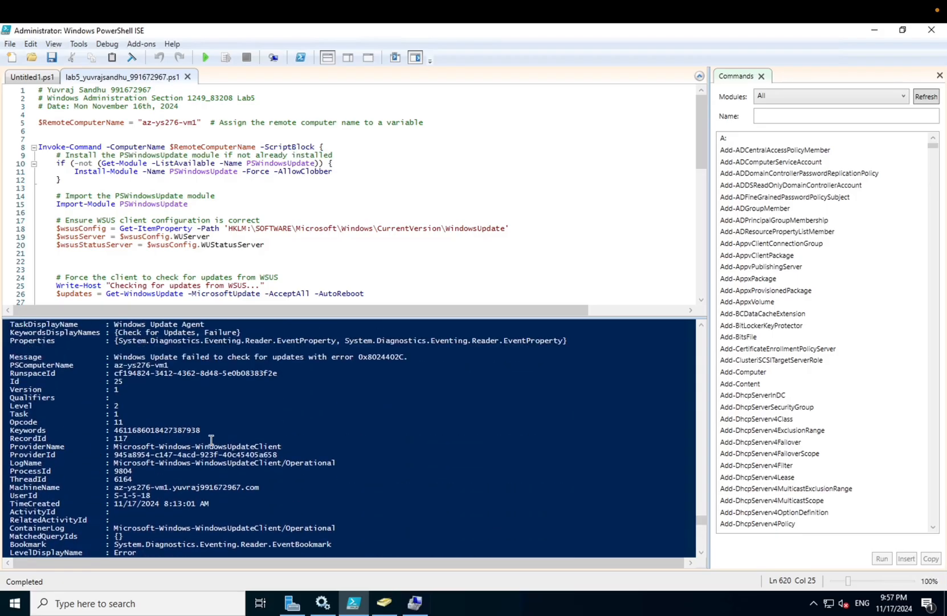
scroll(211, 439, down, 10)
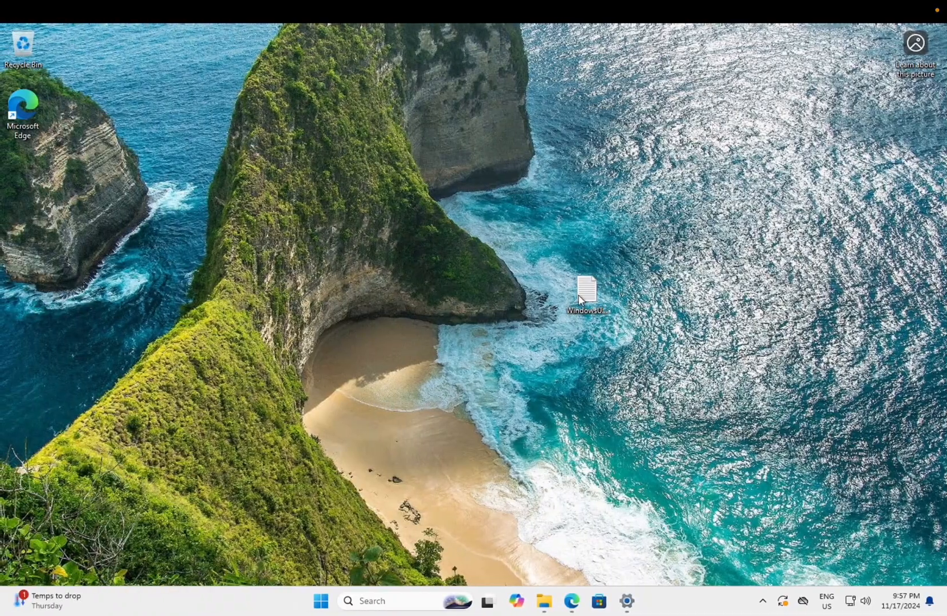
Step: Open the WindowsUpdate log file from the client machine's desktop and go to its most recent entries
double_click(581, 299)
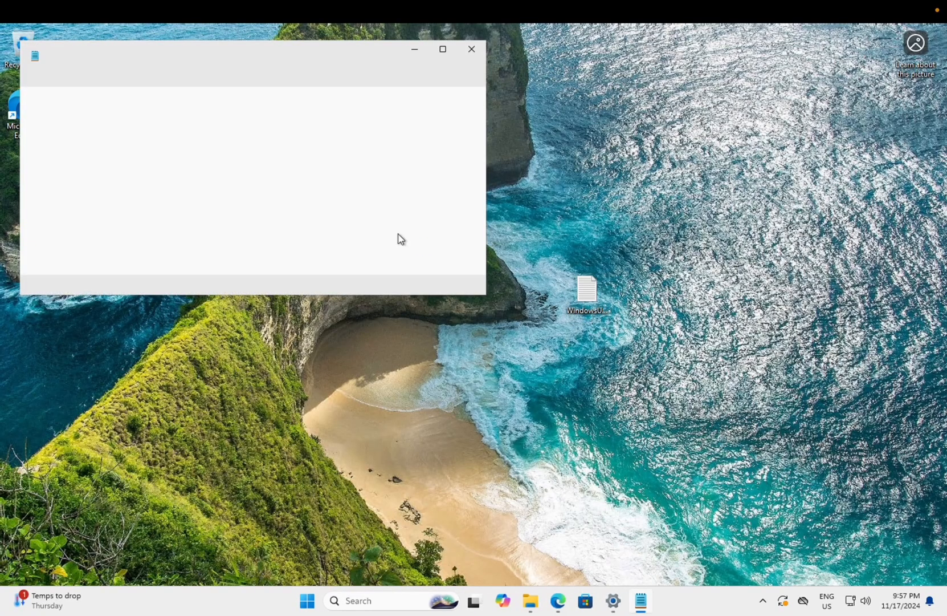
scroll(360, 196, down, 20)
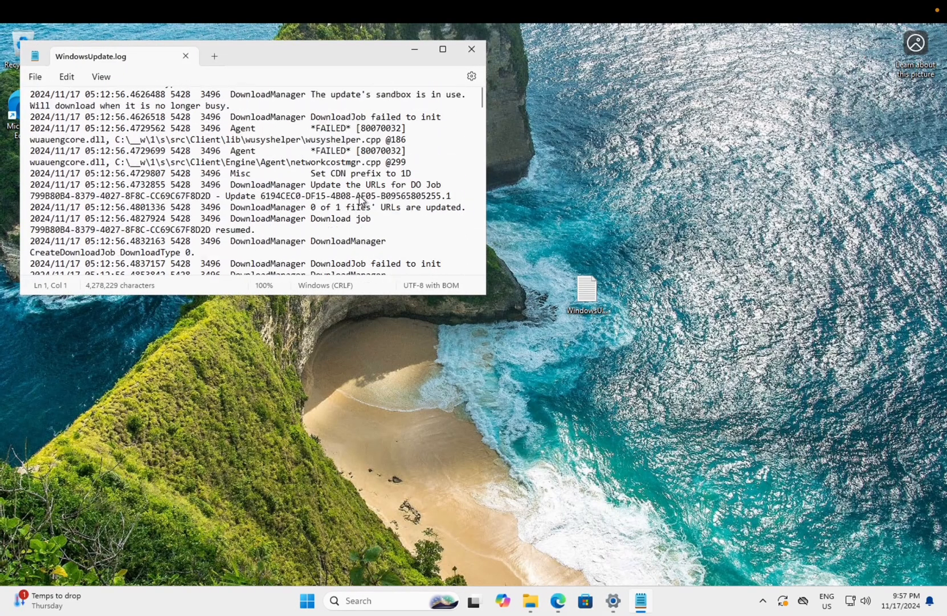
scroll(360, 198, down, 5)
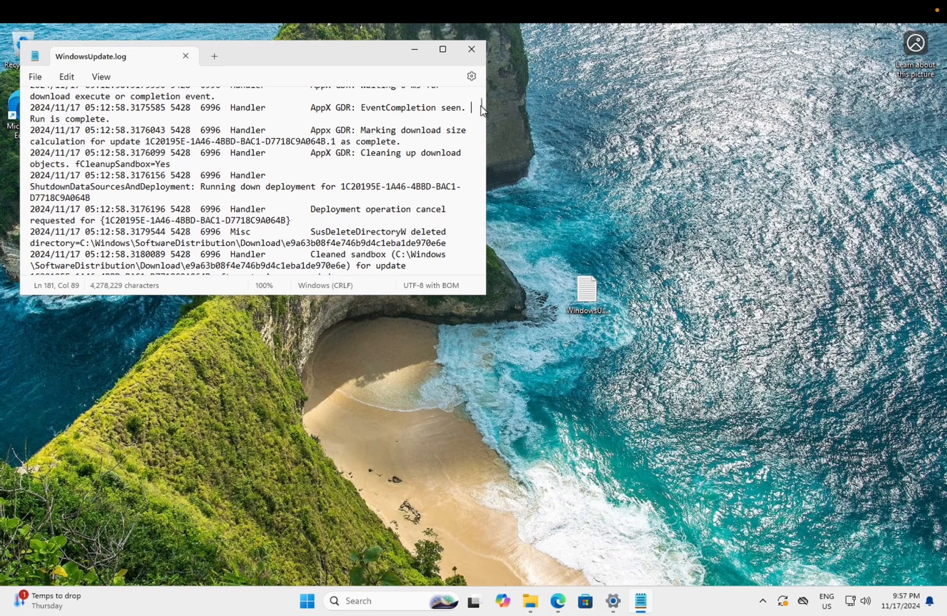
drag(477, 109, 462, 272)
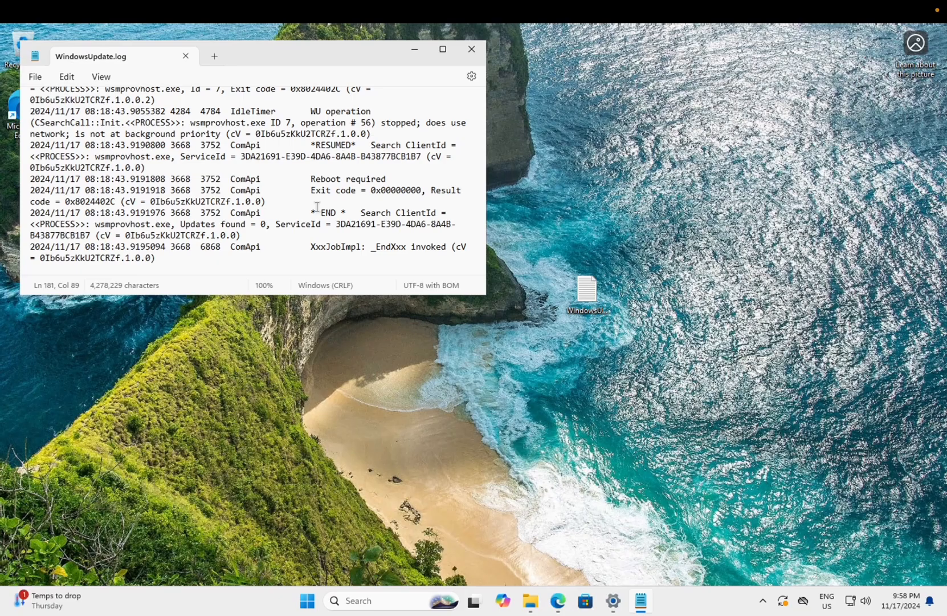
Step: Read through the earlier download, handler and agent entries in WindowsUpdate.log to verify update activity on the client
key(Up)
key(Up)
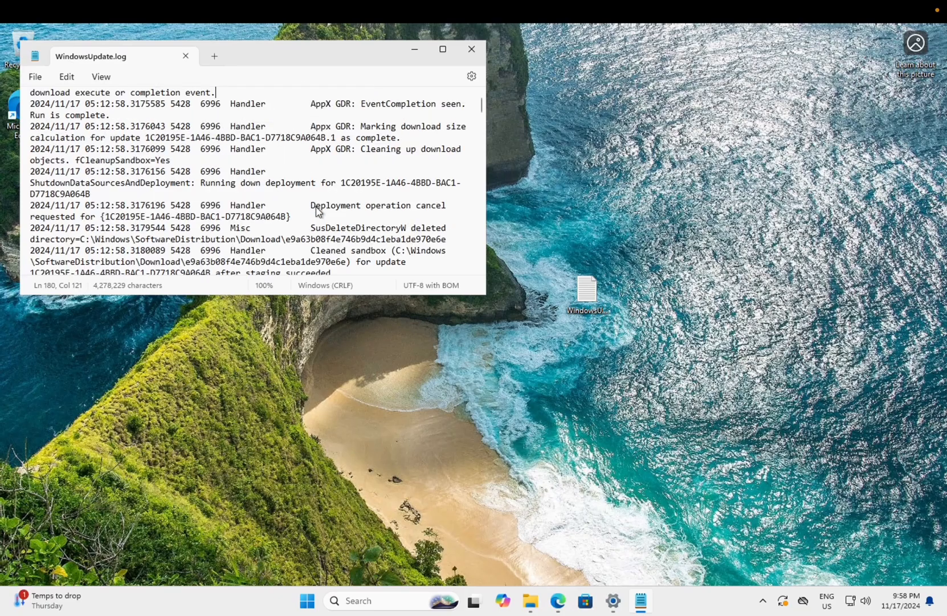
key(Down)
key(Down)
key(Down)
key(Down)
scroll(317, 211, down, 20)
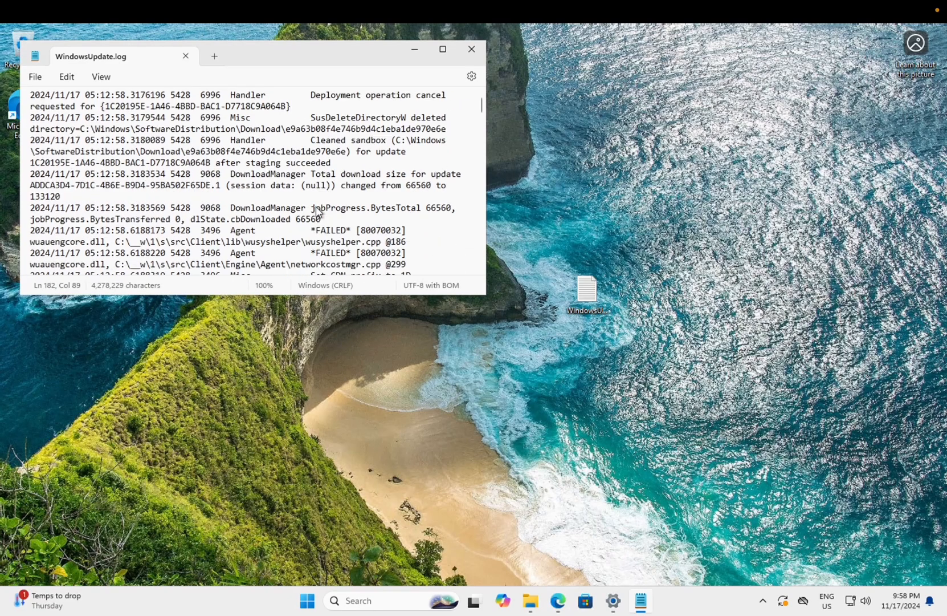
scroll(317, 211, down, 20)
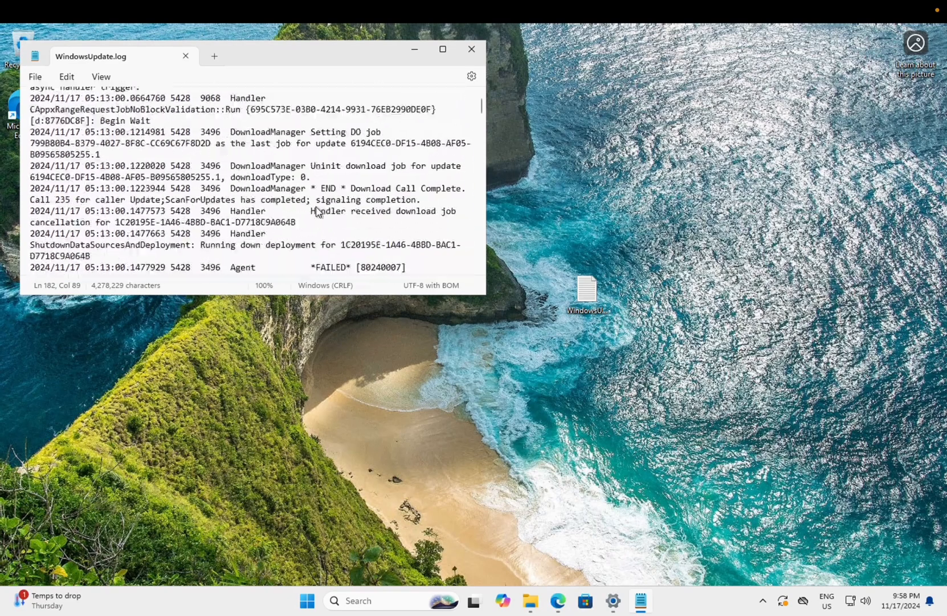
scroll(317, 211, down, 20)
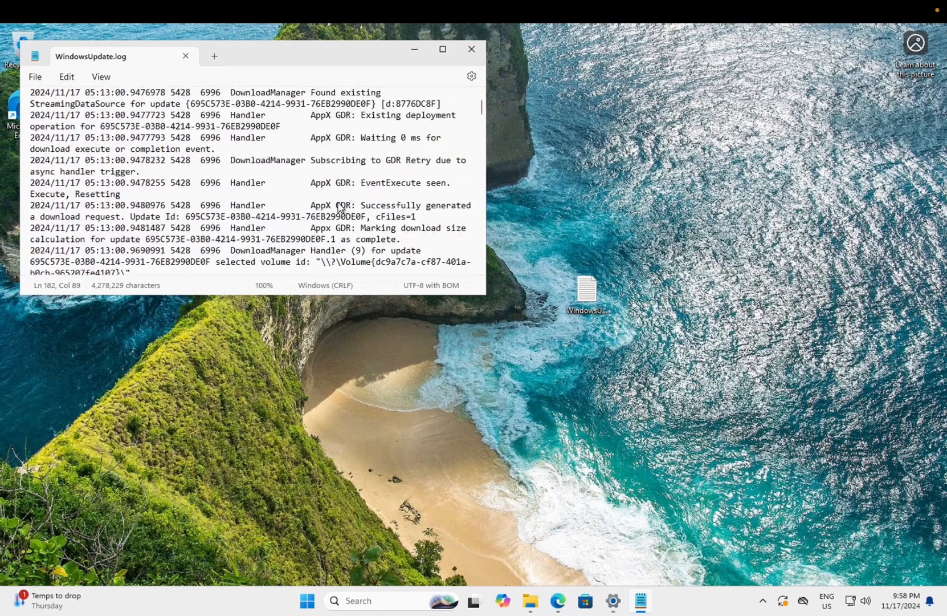
scroll(341, 207, down, 20)
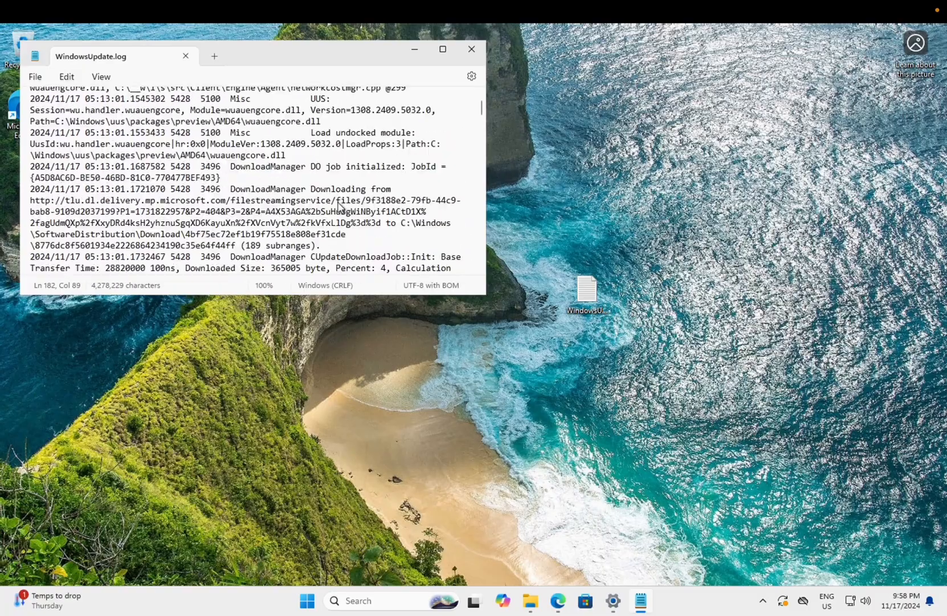
Step: Switch from the client's update log to Computer Management on the server and refresh the Summary page events view
scroll(339, 205, down, 12)
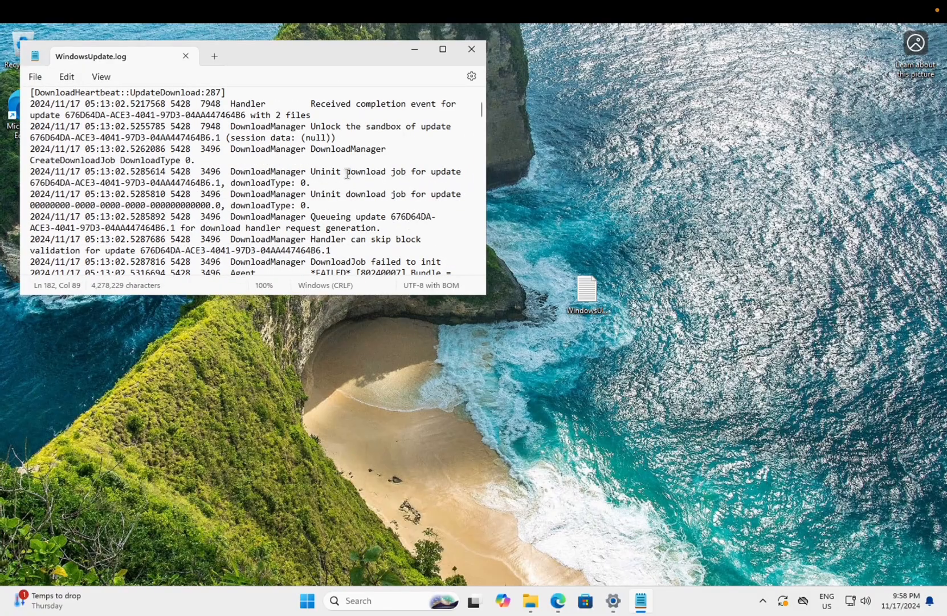
key(ctrl+Right)
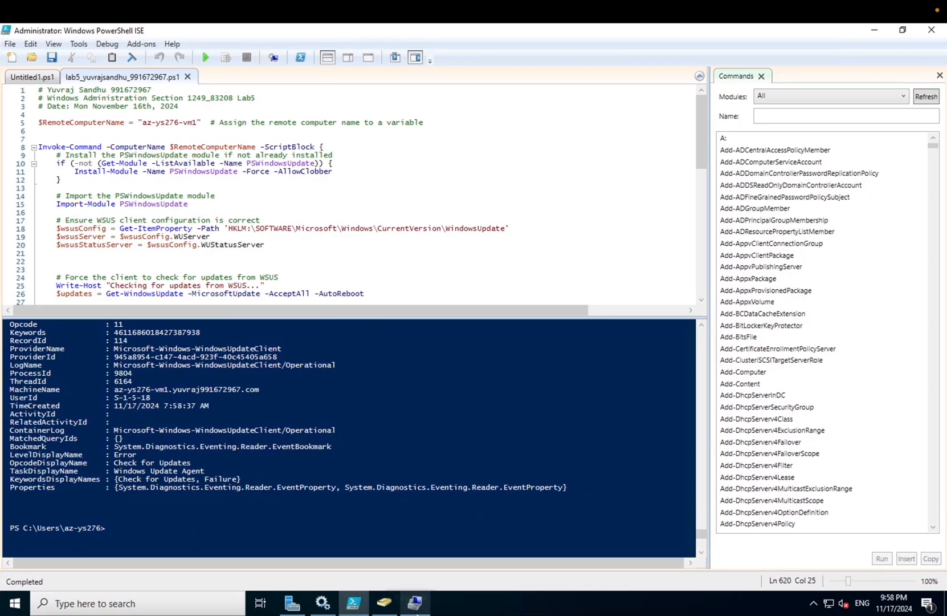
mouse_move(416, 602)
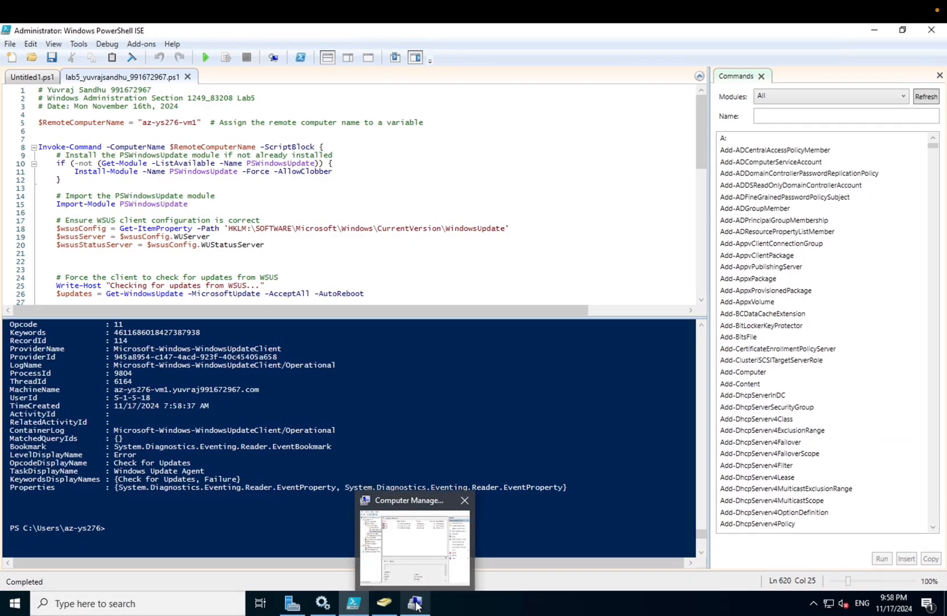
click(416, 603)
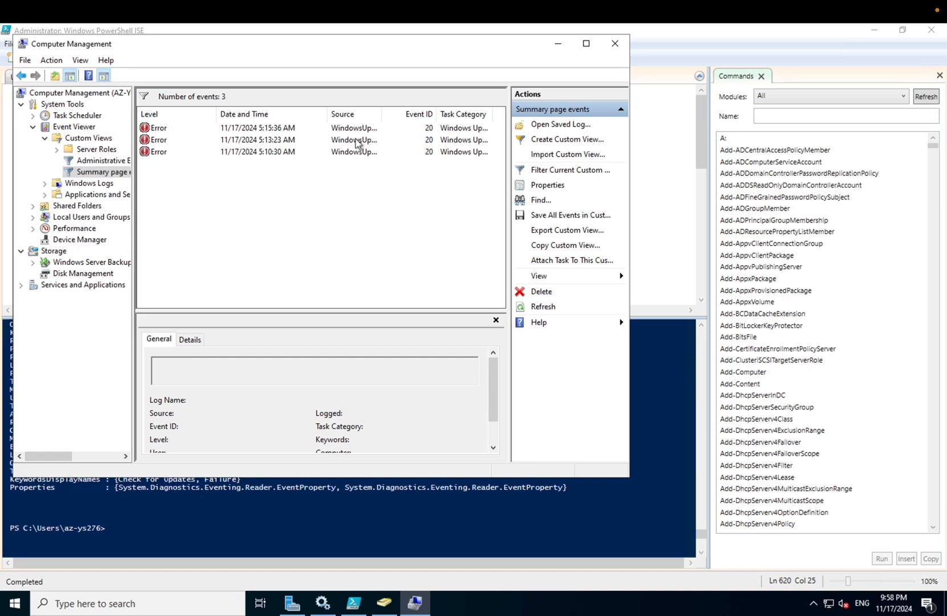
click(51, 61)
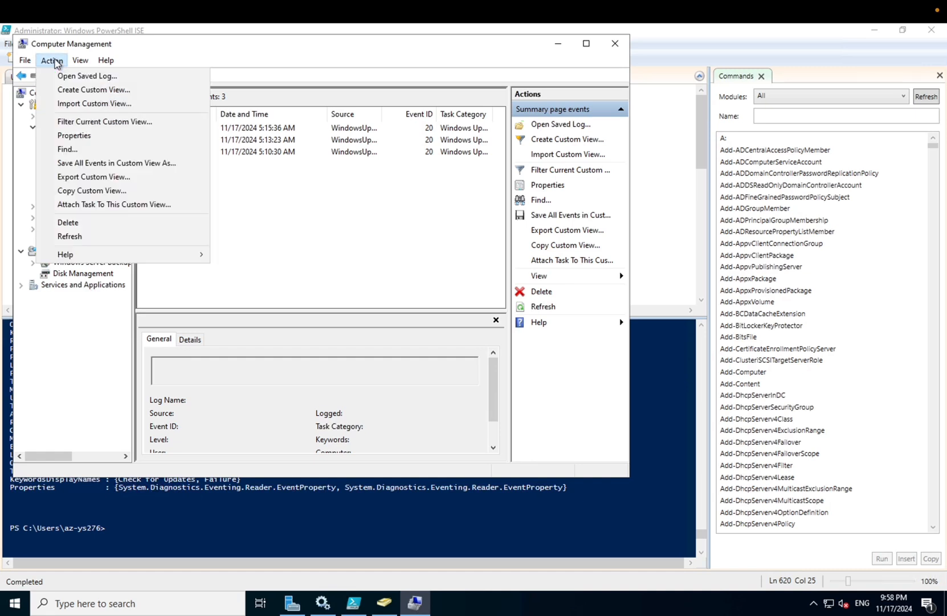
click(51, 61)
click(51, 60)
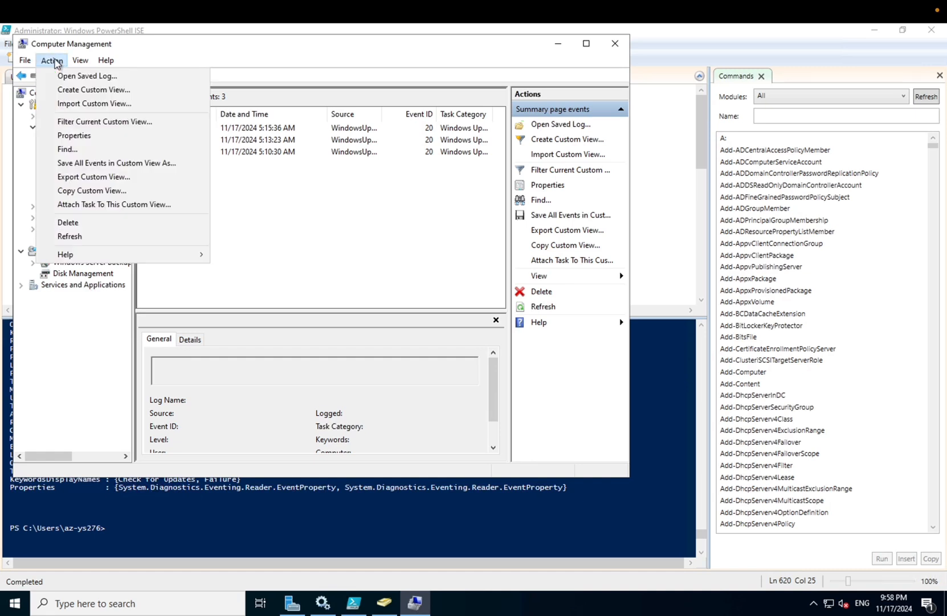
click(73, 237)
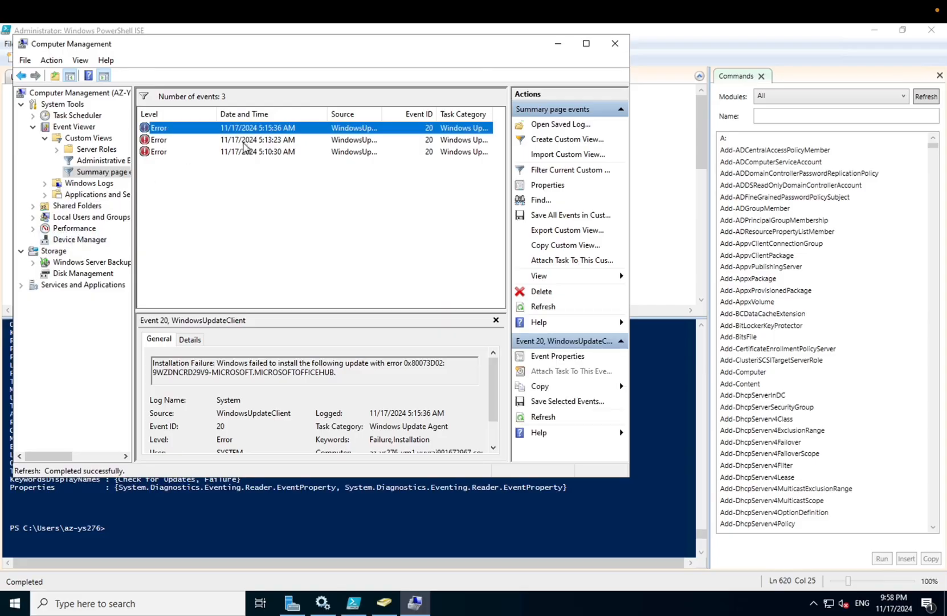
Step: Inspect the details of the 5:13:23 AM and 5:10:30 AM WindowsUpdateClient error events
click(275, 140)
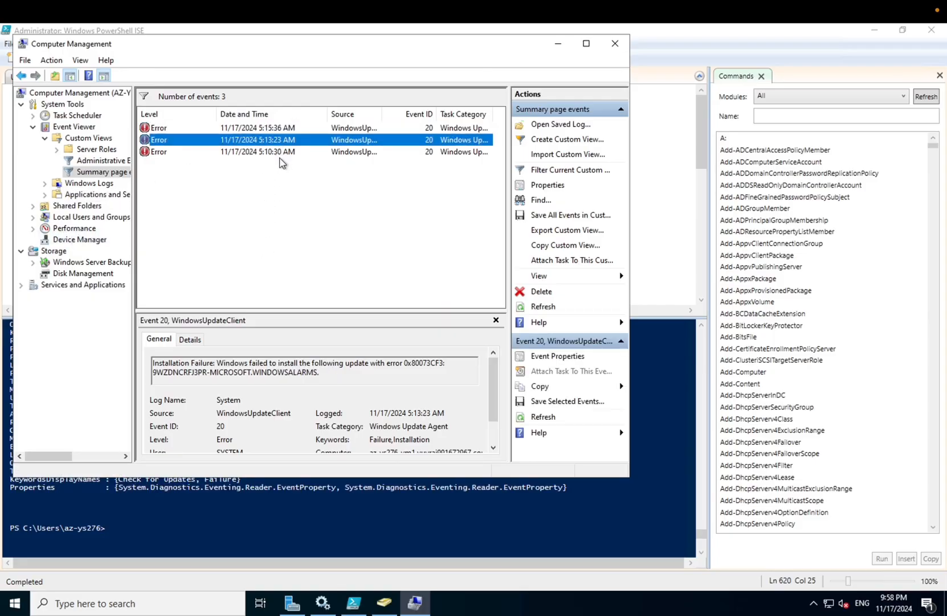
click(277, 152)
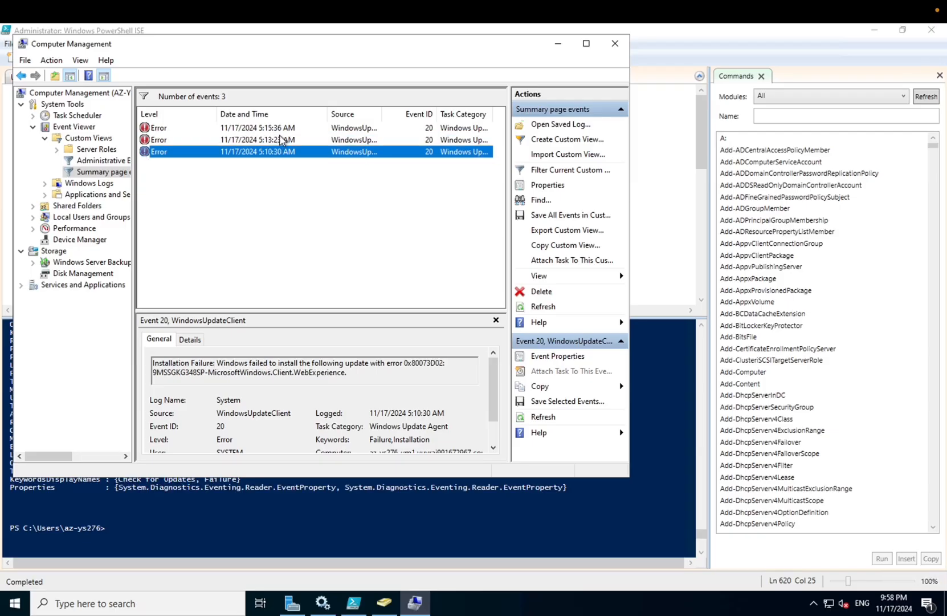
click(279, 139)
click(295, 153)
Step: Return to PowerShell ISE and review the Windows Update error messages and creation times in the earlier console output
click(662, 403)
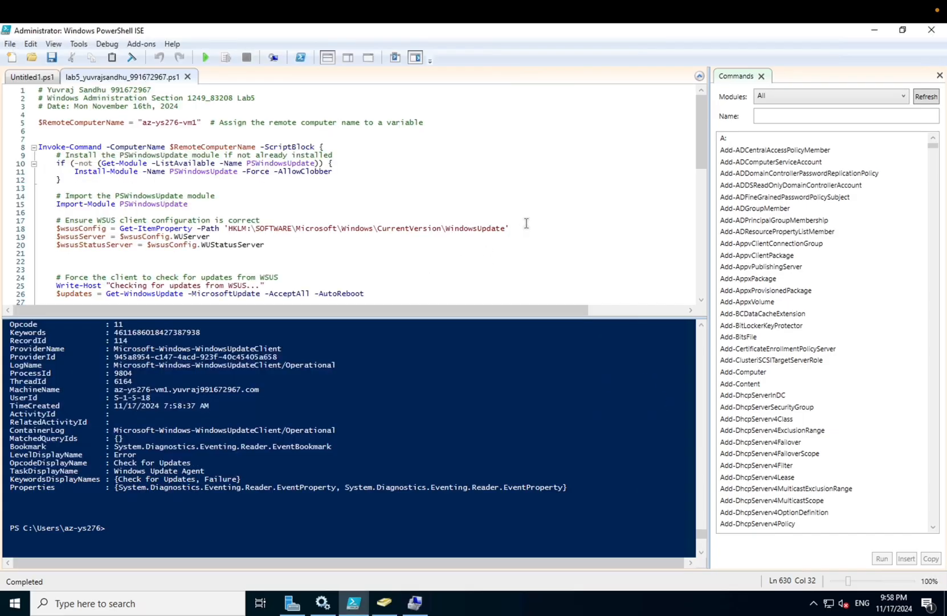
scroll(391, 522, up, 7)
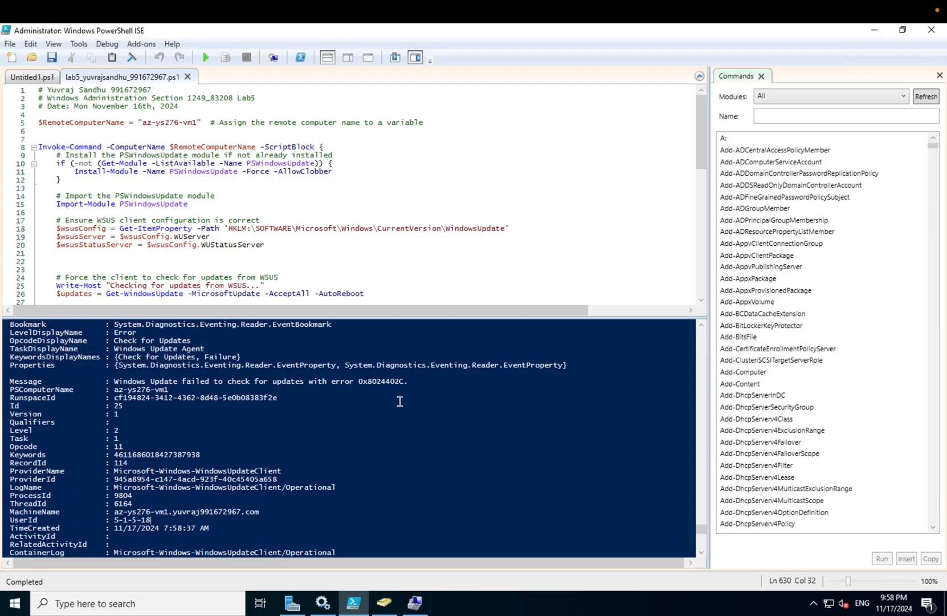
scroll(399, 402, up, 8)
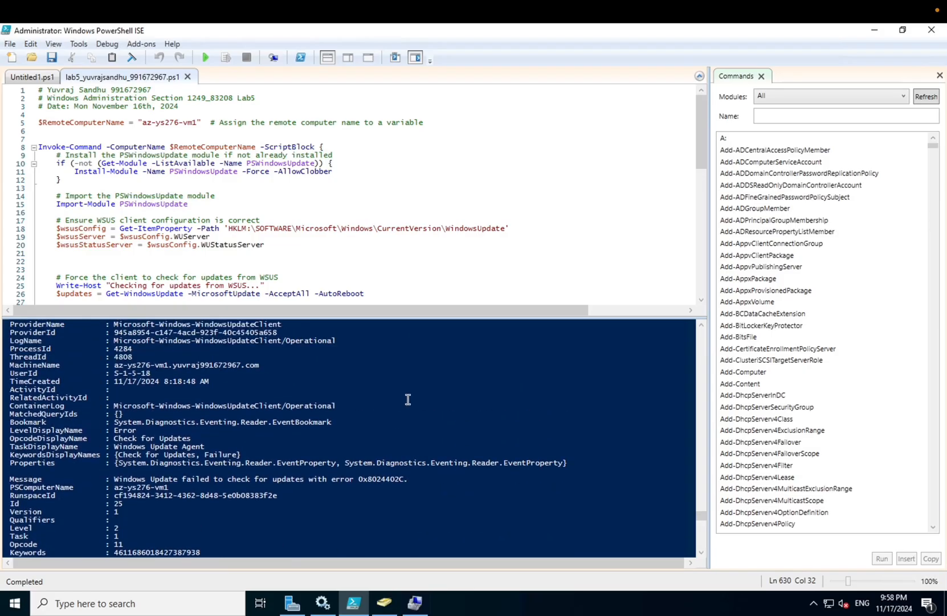